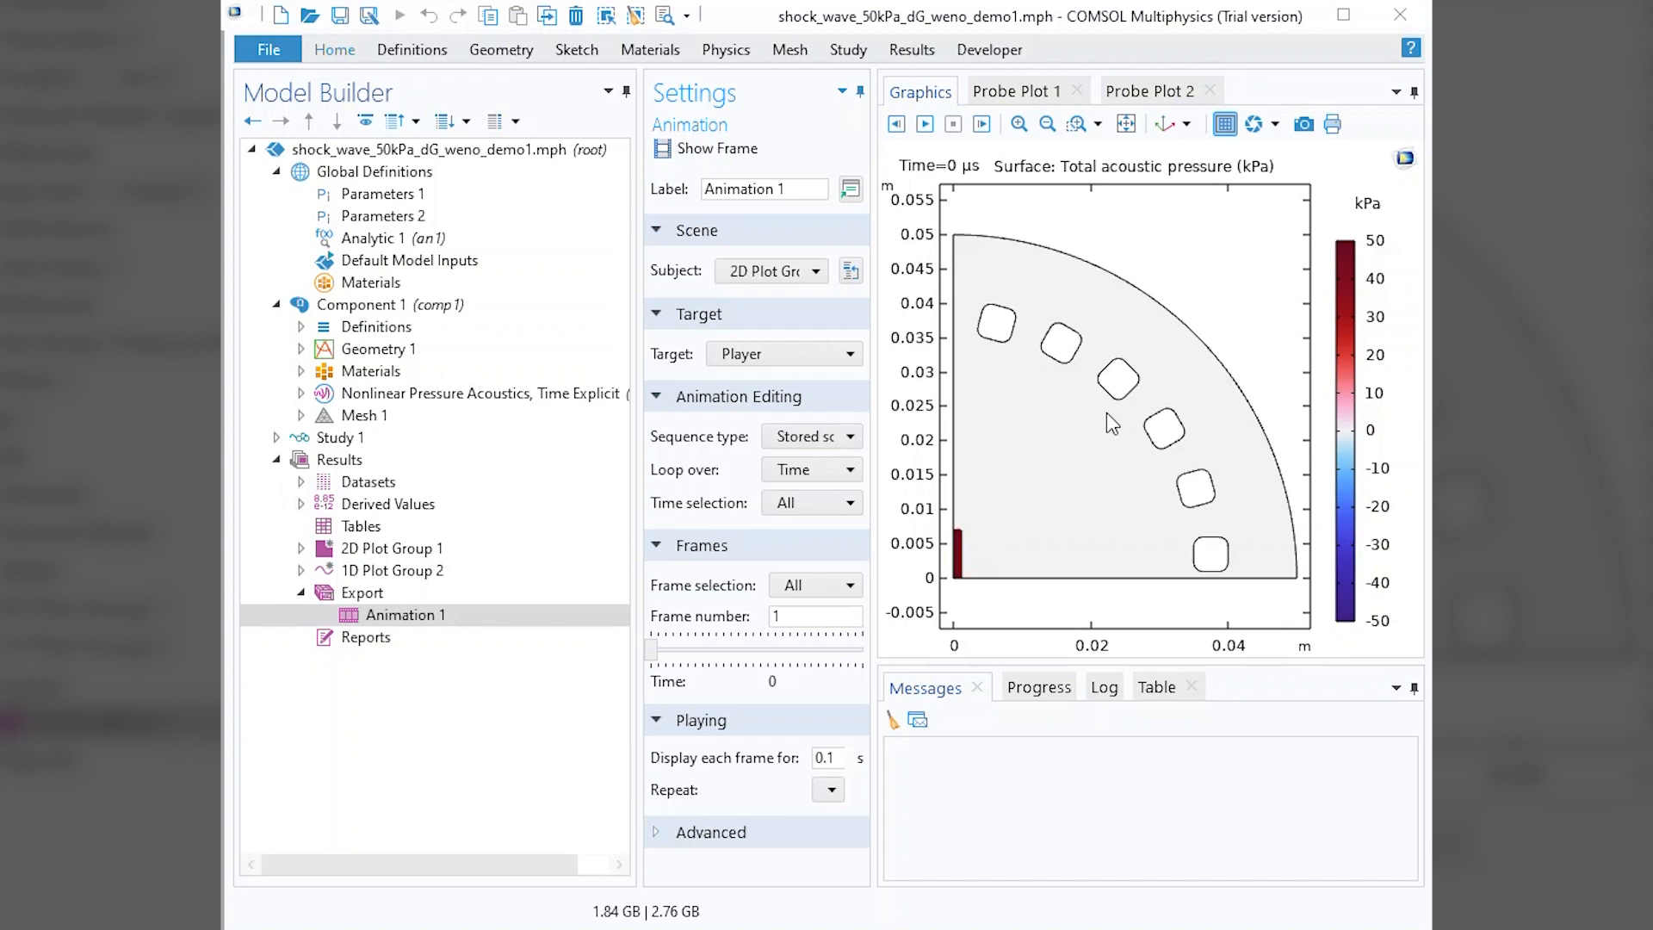
Play the total acoustic pressure animation and stop it partway through.
left_click(925, 124)
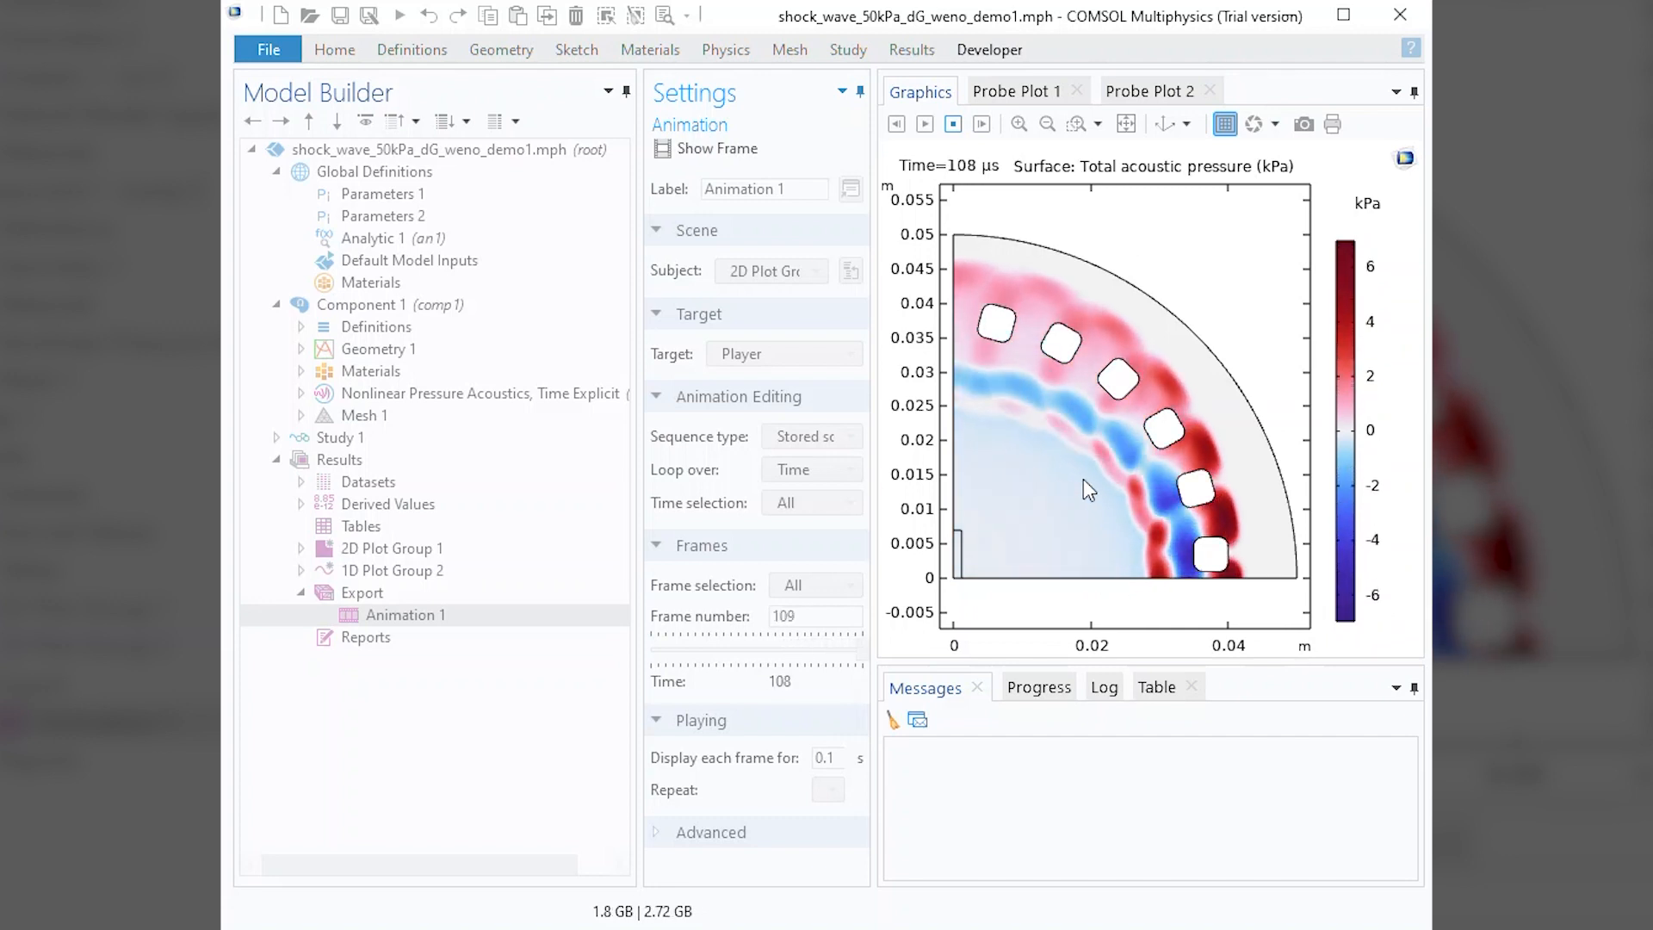
left_click(954, 125)
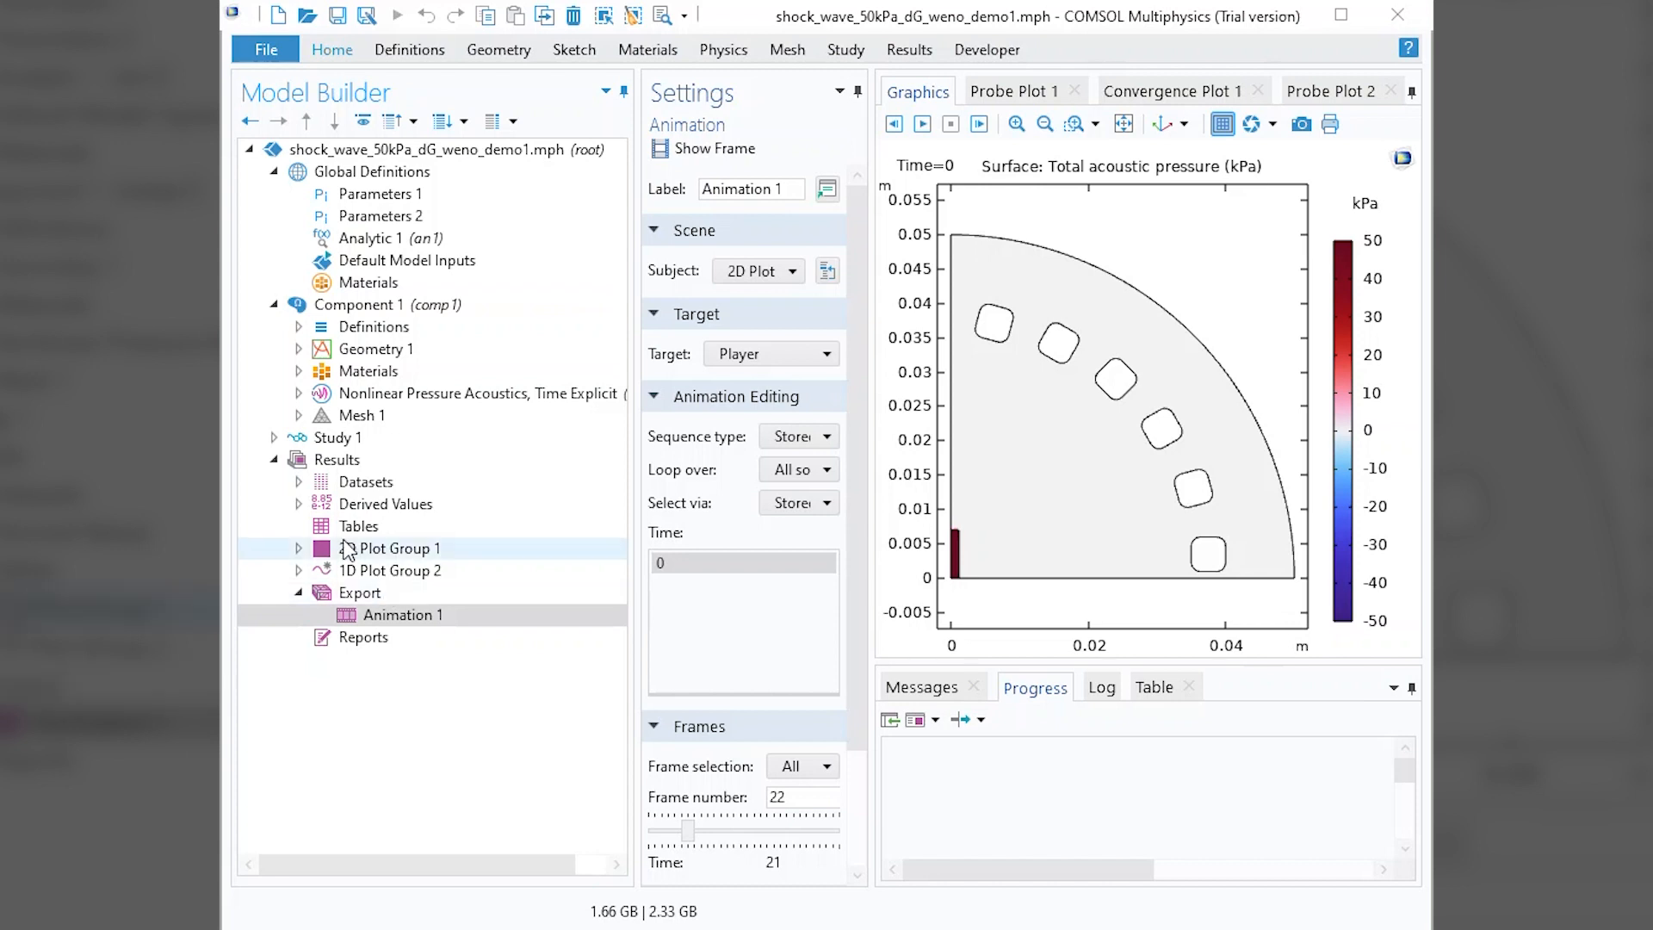
Start computing Study 1, cancel the run shortly after it starts, and dismiss the cancellation notice.
left_click(338, 440)
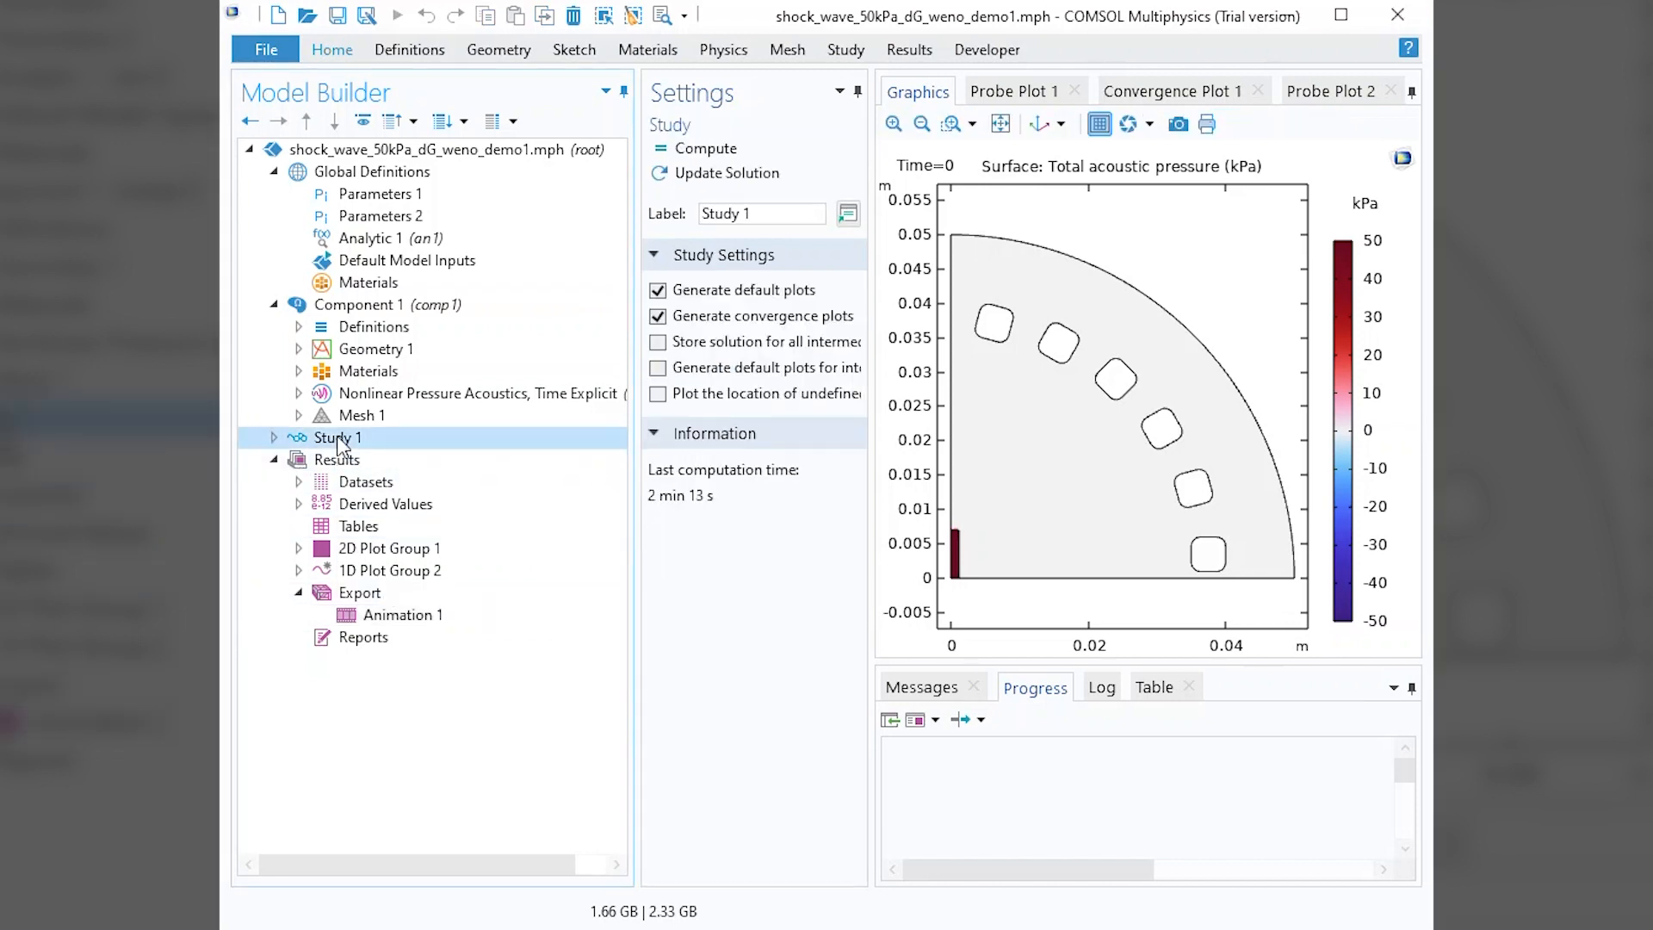
left_click(680, 147)
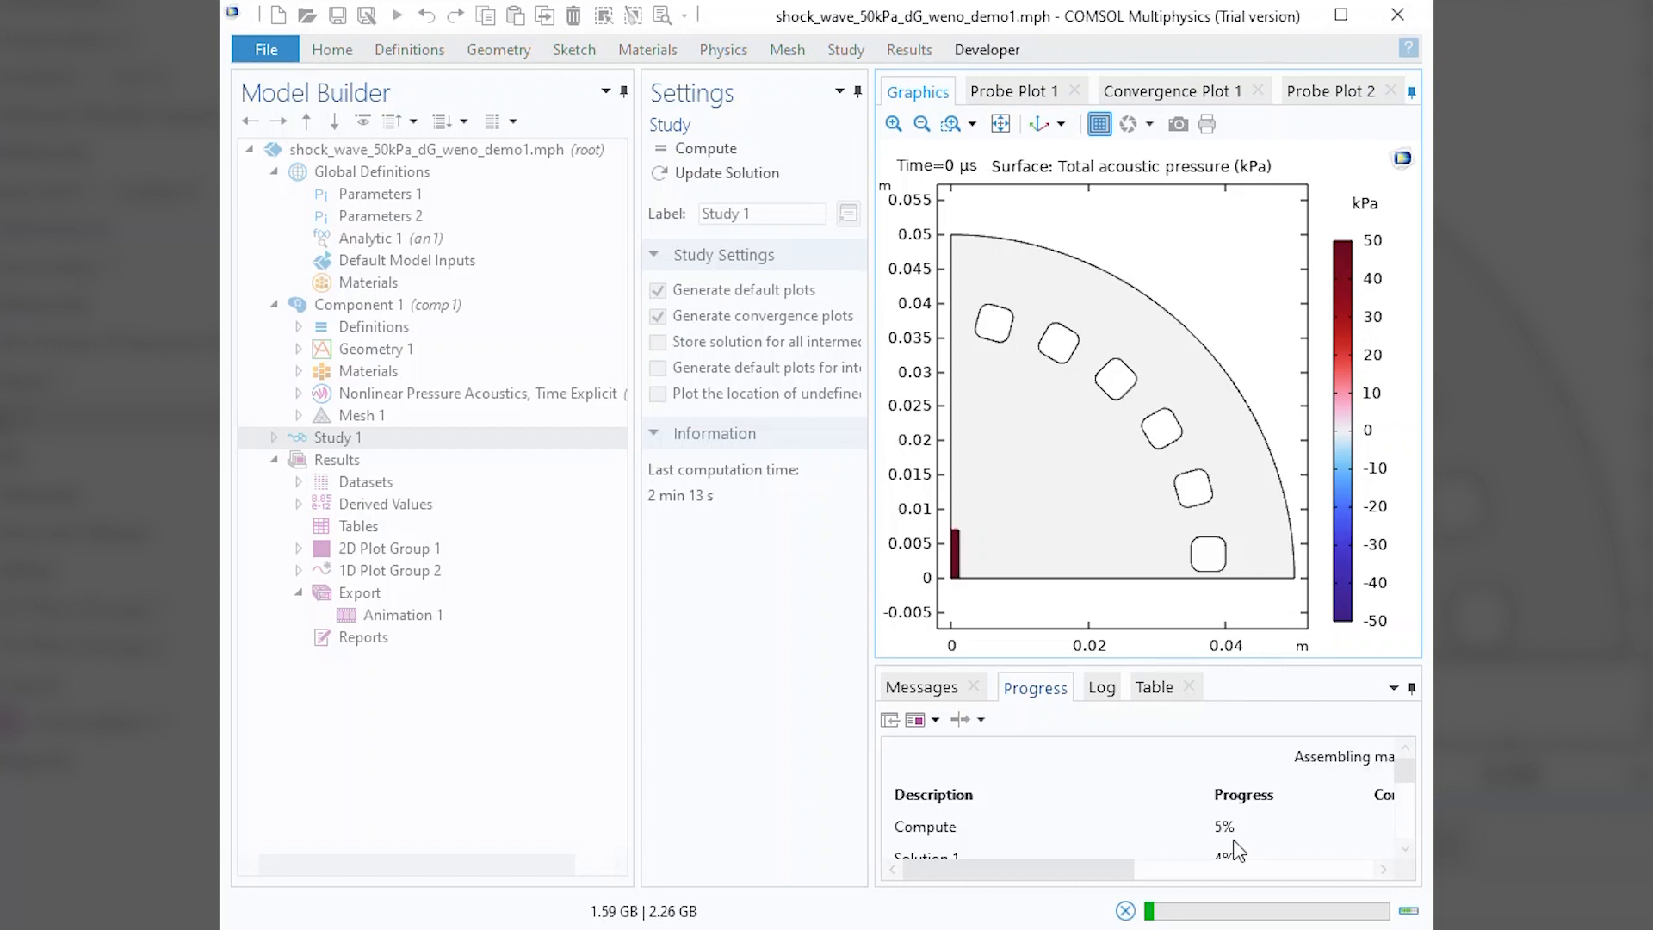
left_click(1126, 912)
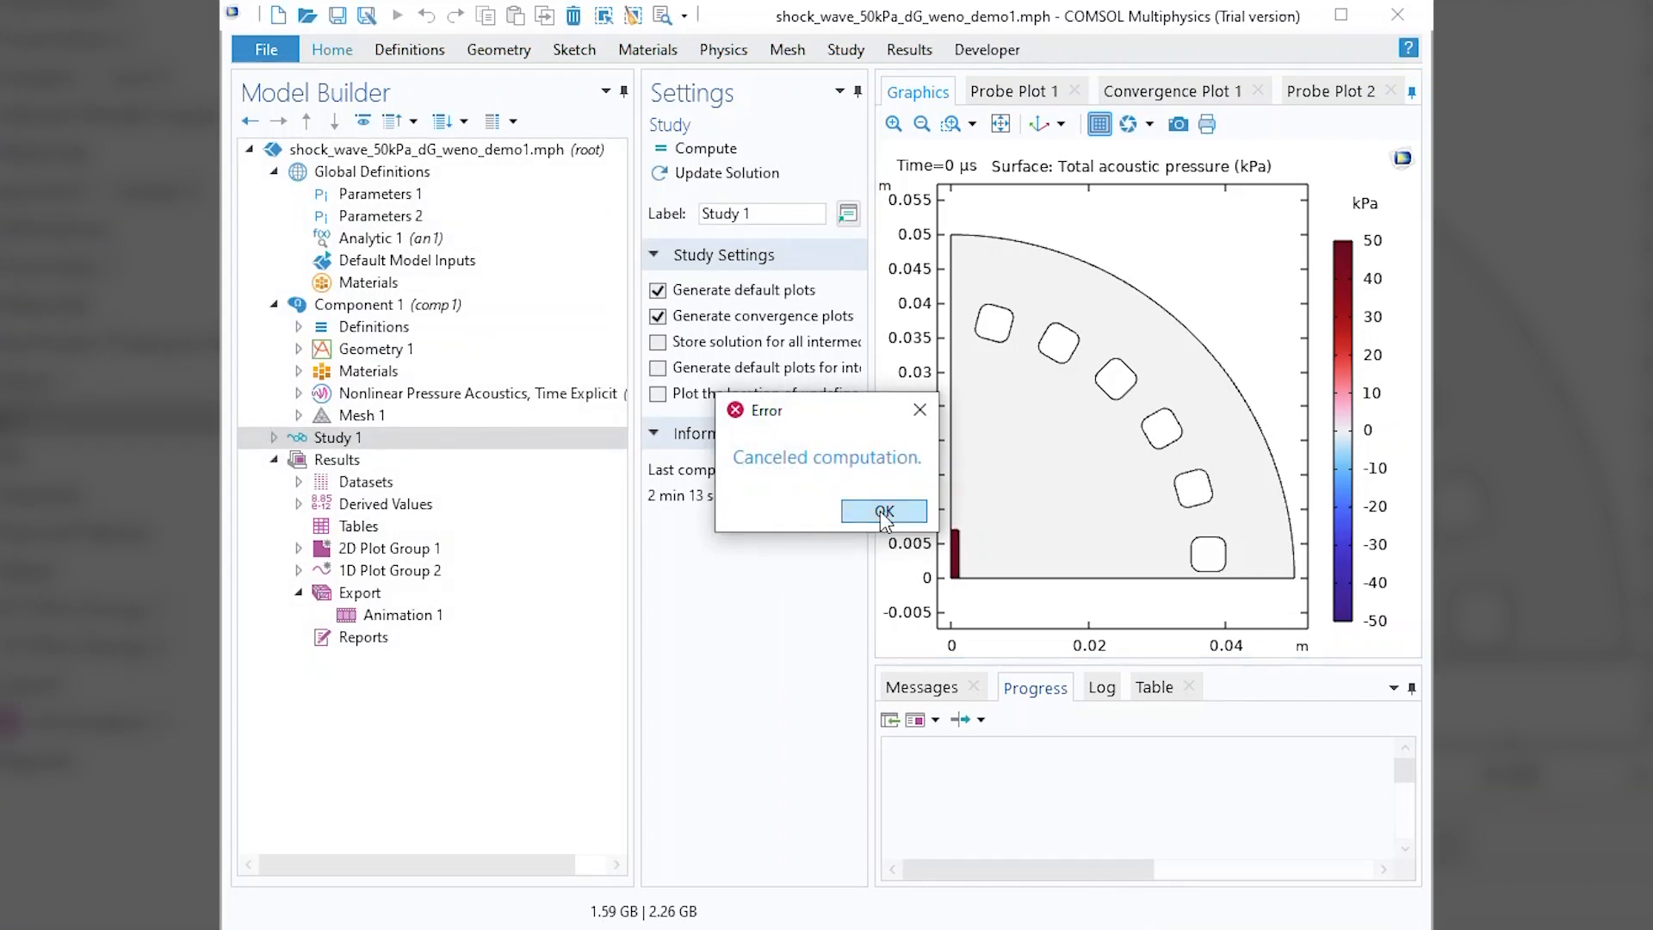
left_click(888, 514)
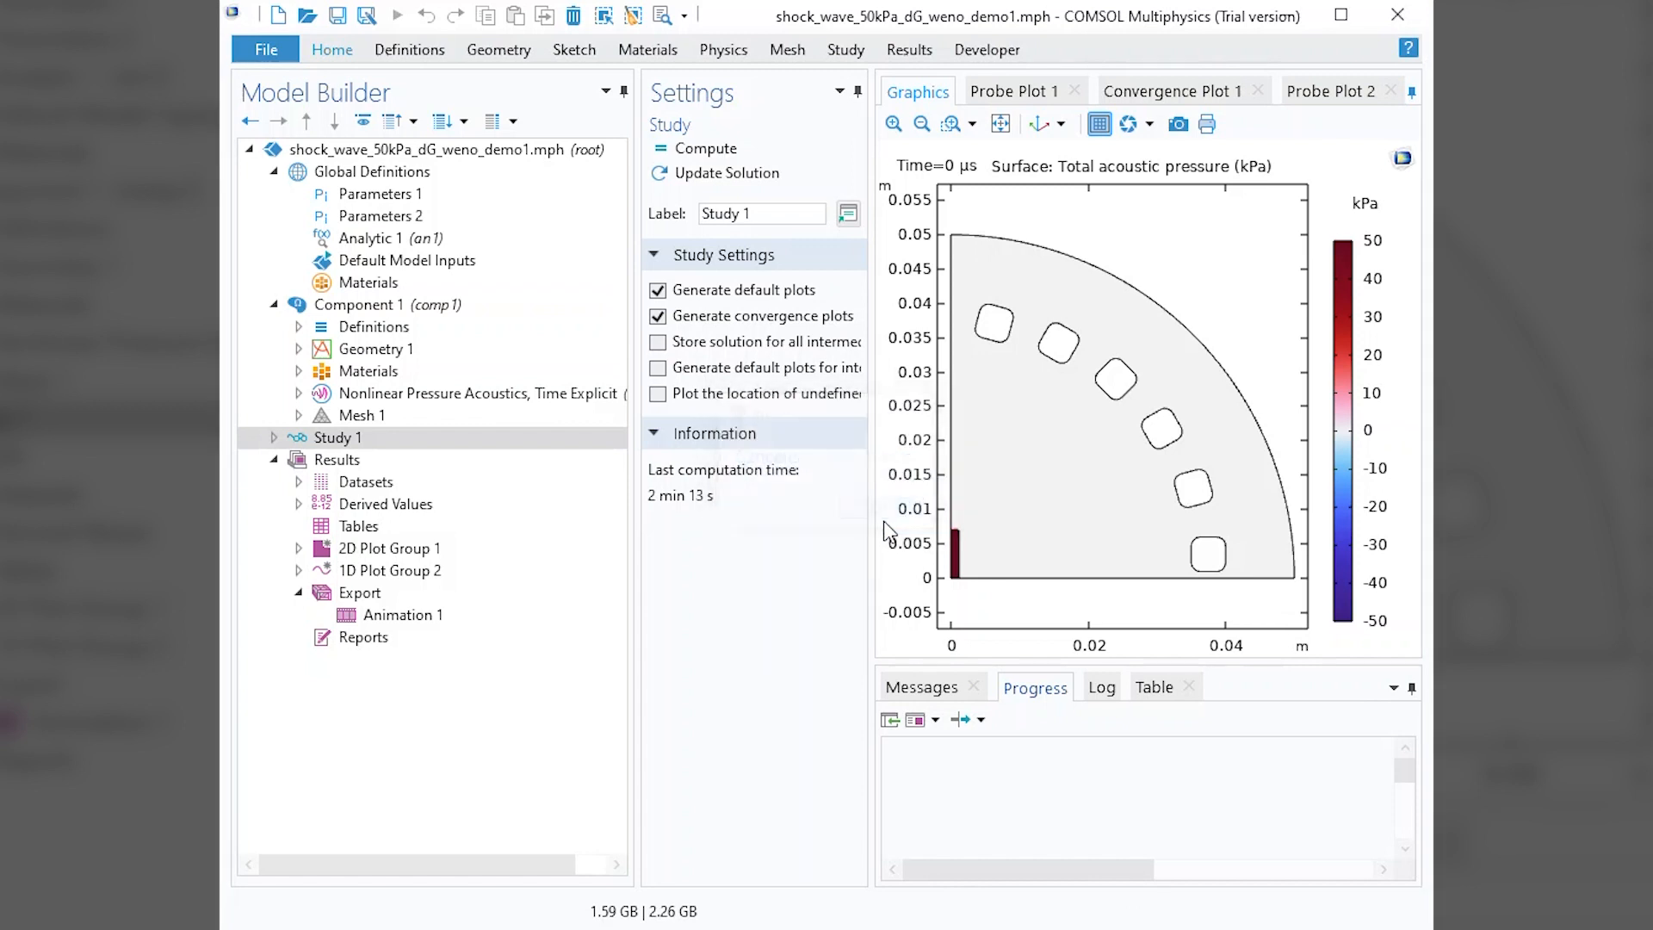
Copy the solver's time step value 6.8987e-09 from the computation log.
left_click(1102, 687)
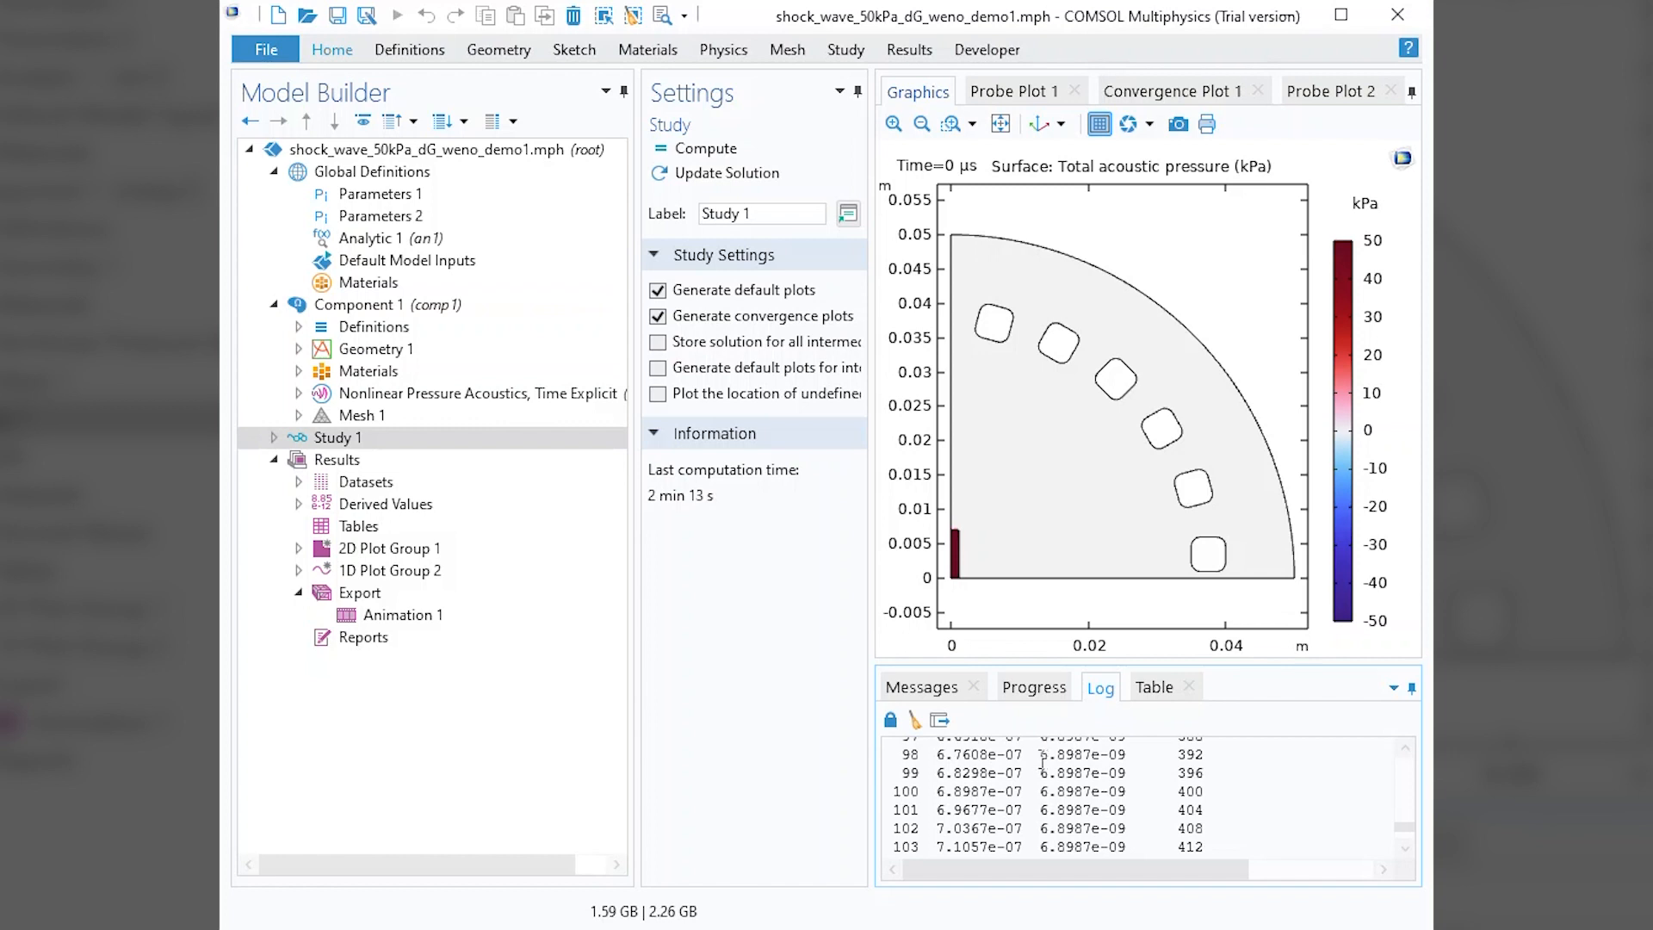
left_click_drag(1041, 756, 1121, 757)
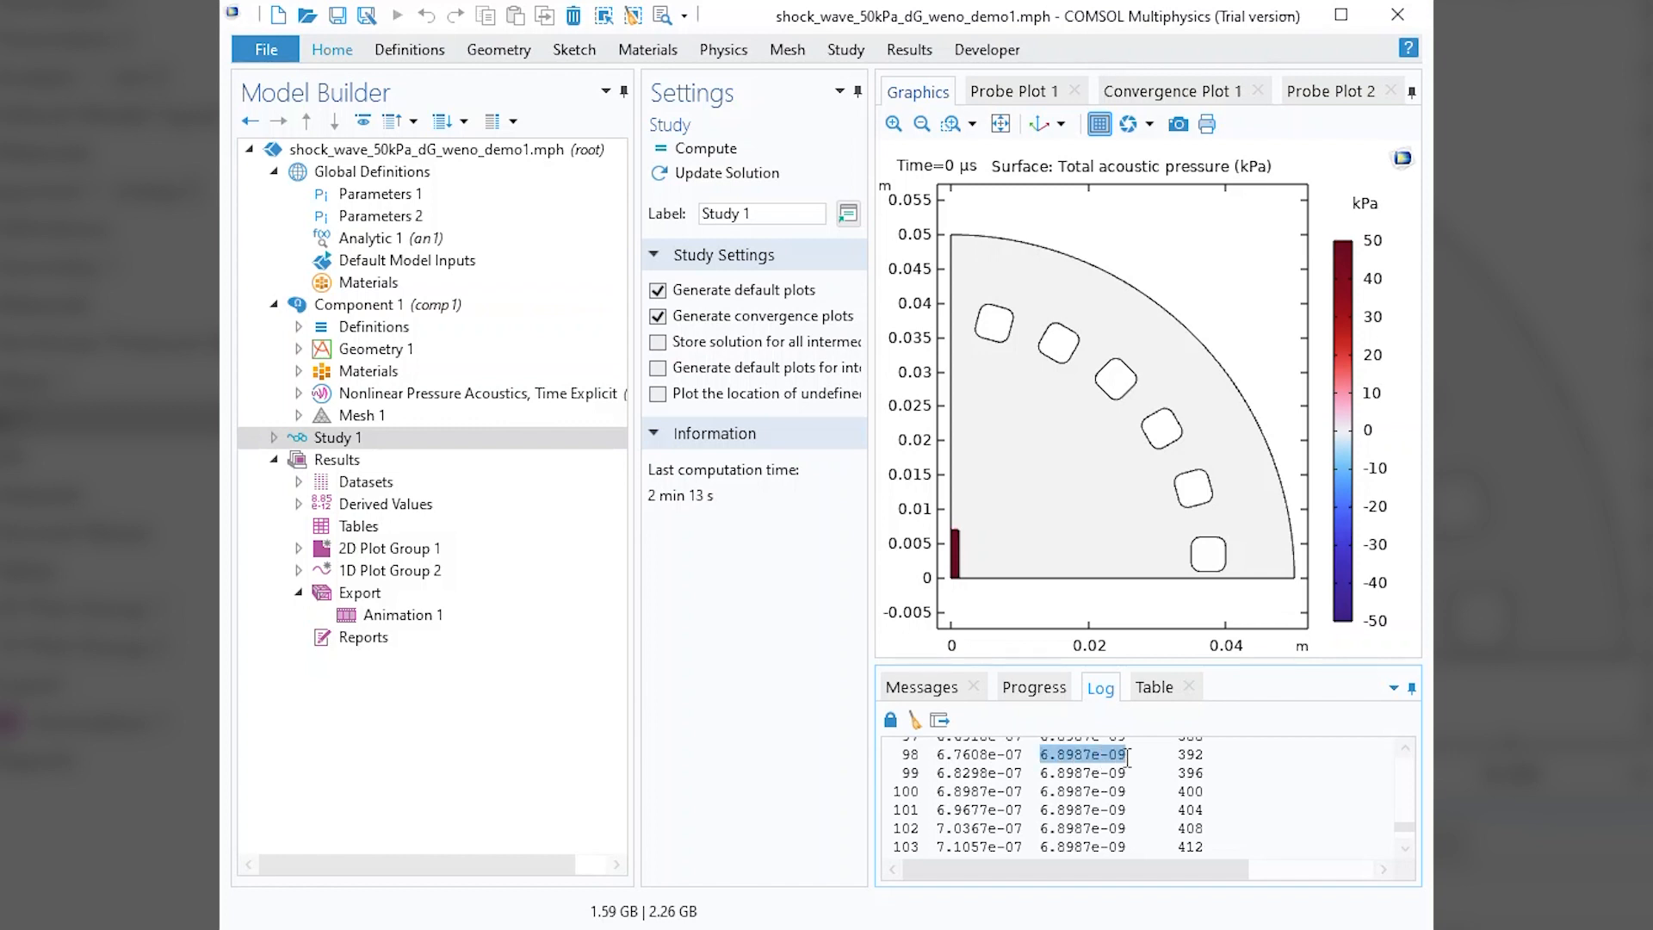
right_click(1115, 762)
left_click(1164, 765)
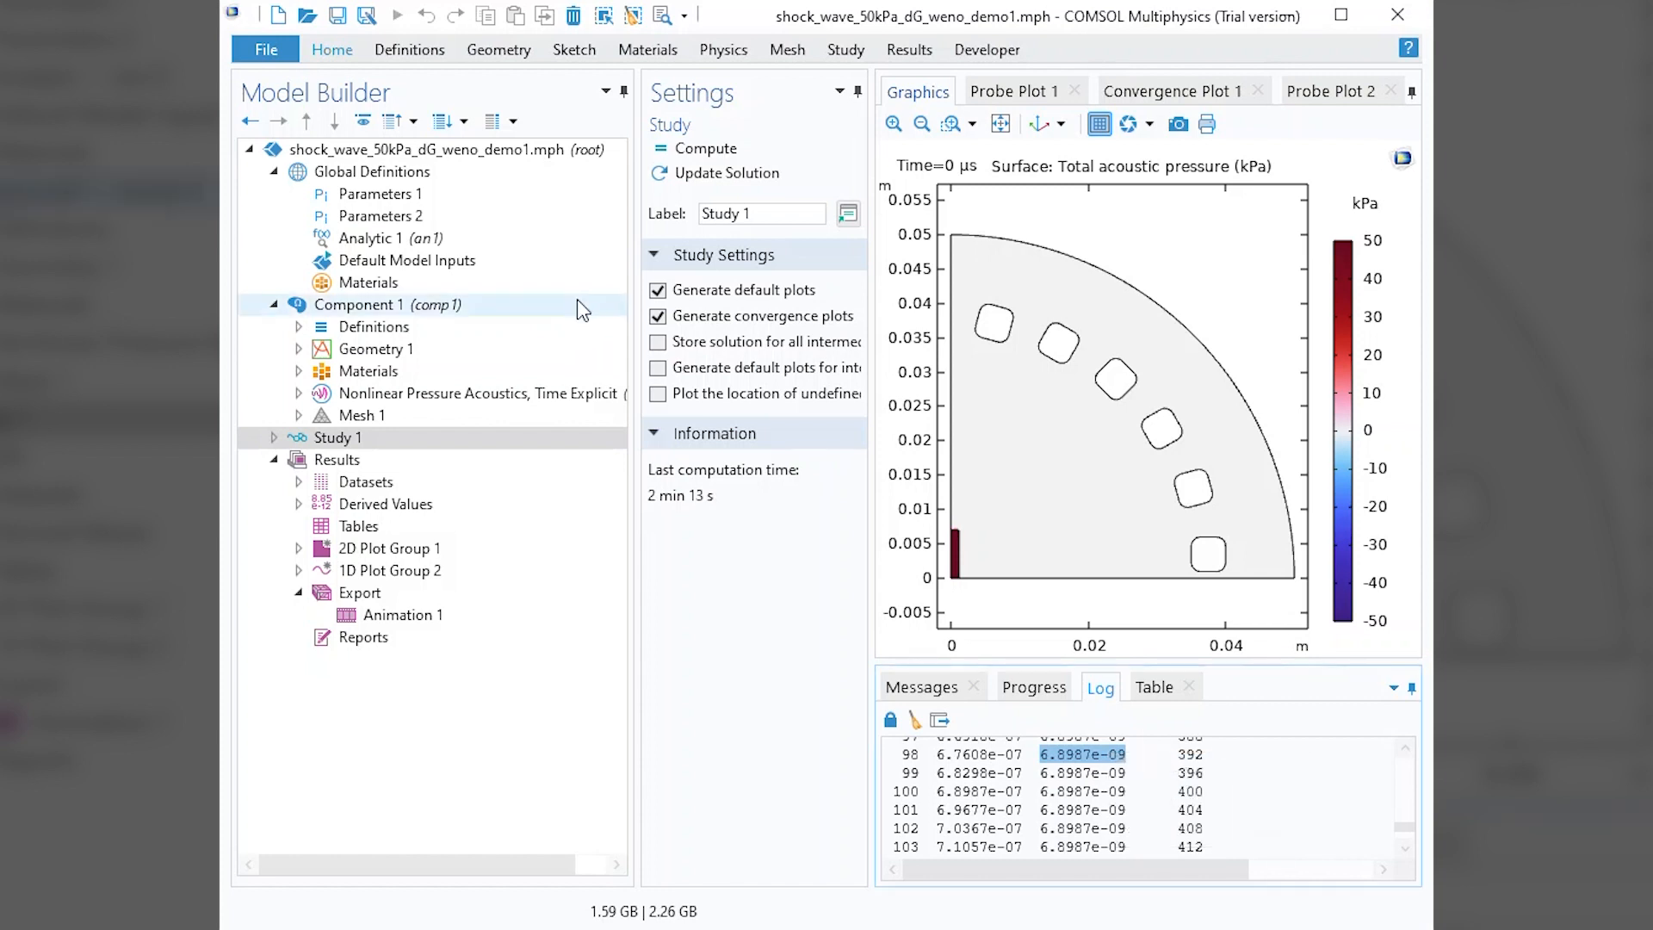
Add a parameter named step1 with the expression 6.8987e-09 to Parameters 1.
left_click(405, 195)
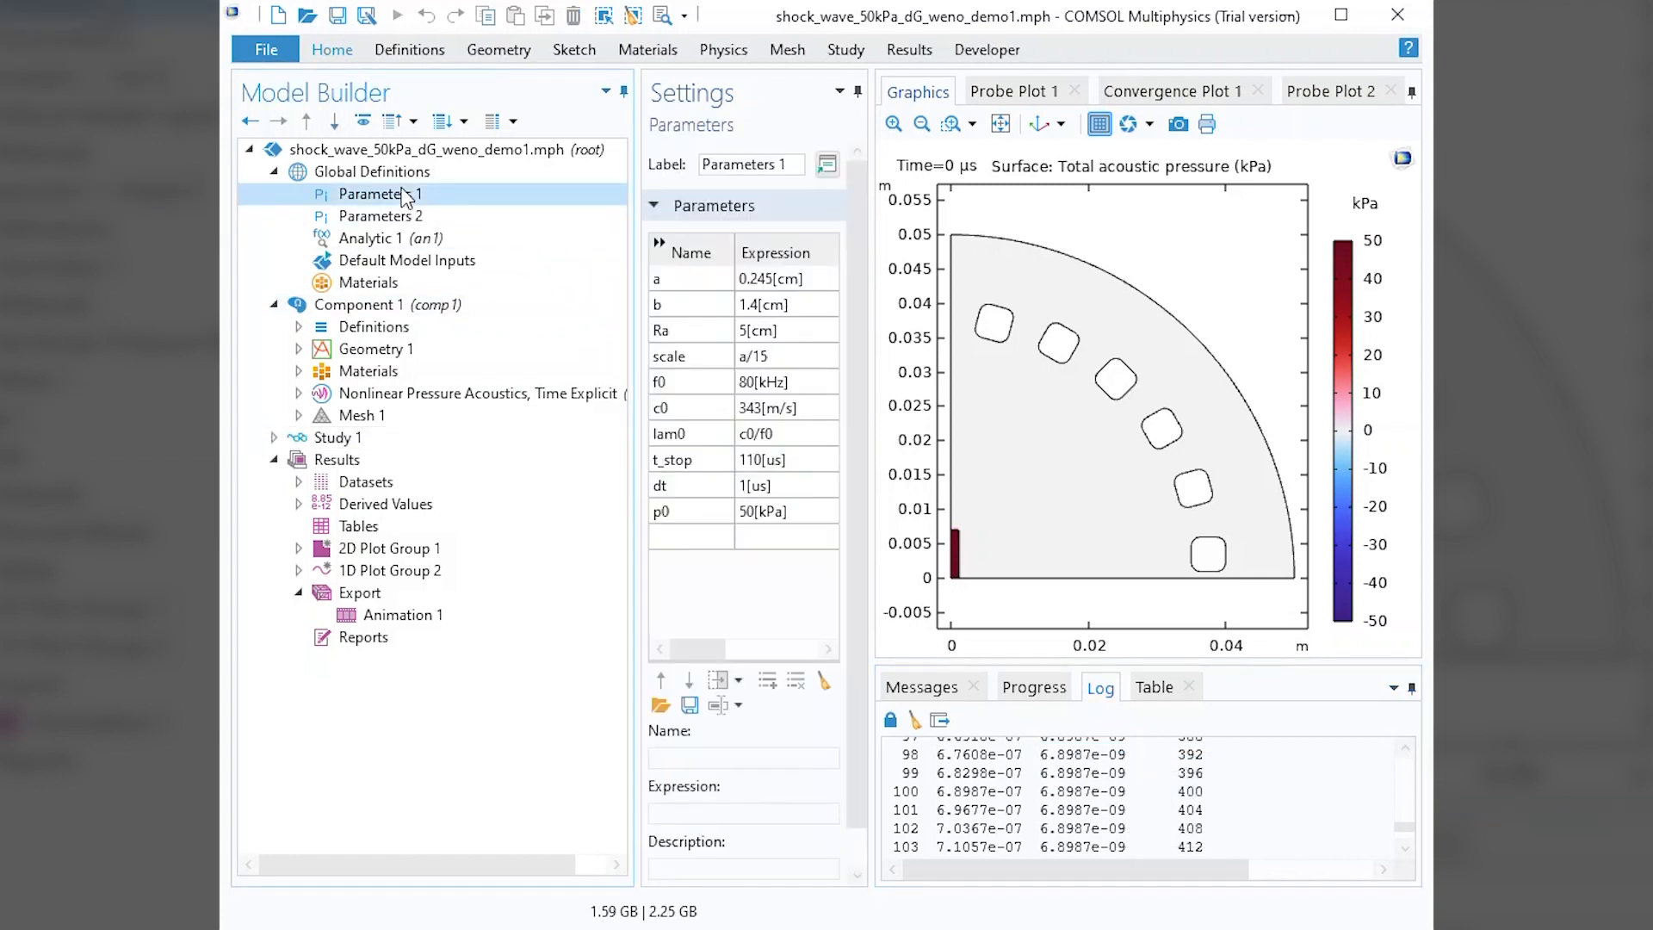
left_click(691, 537)
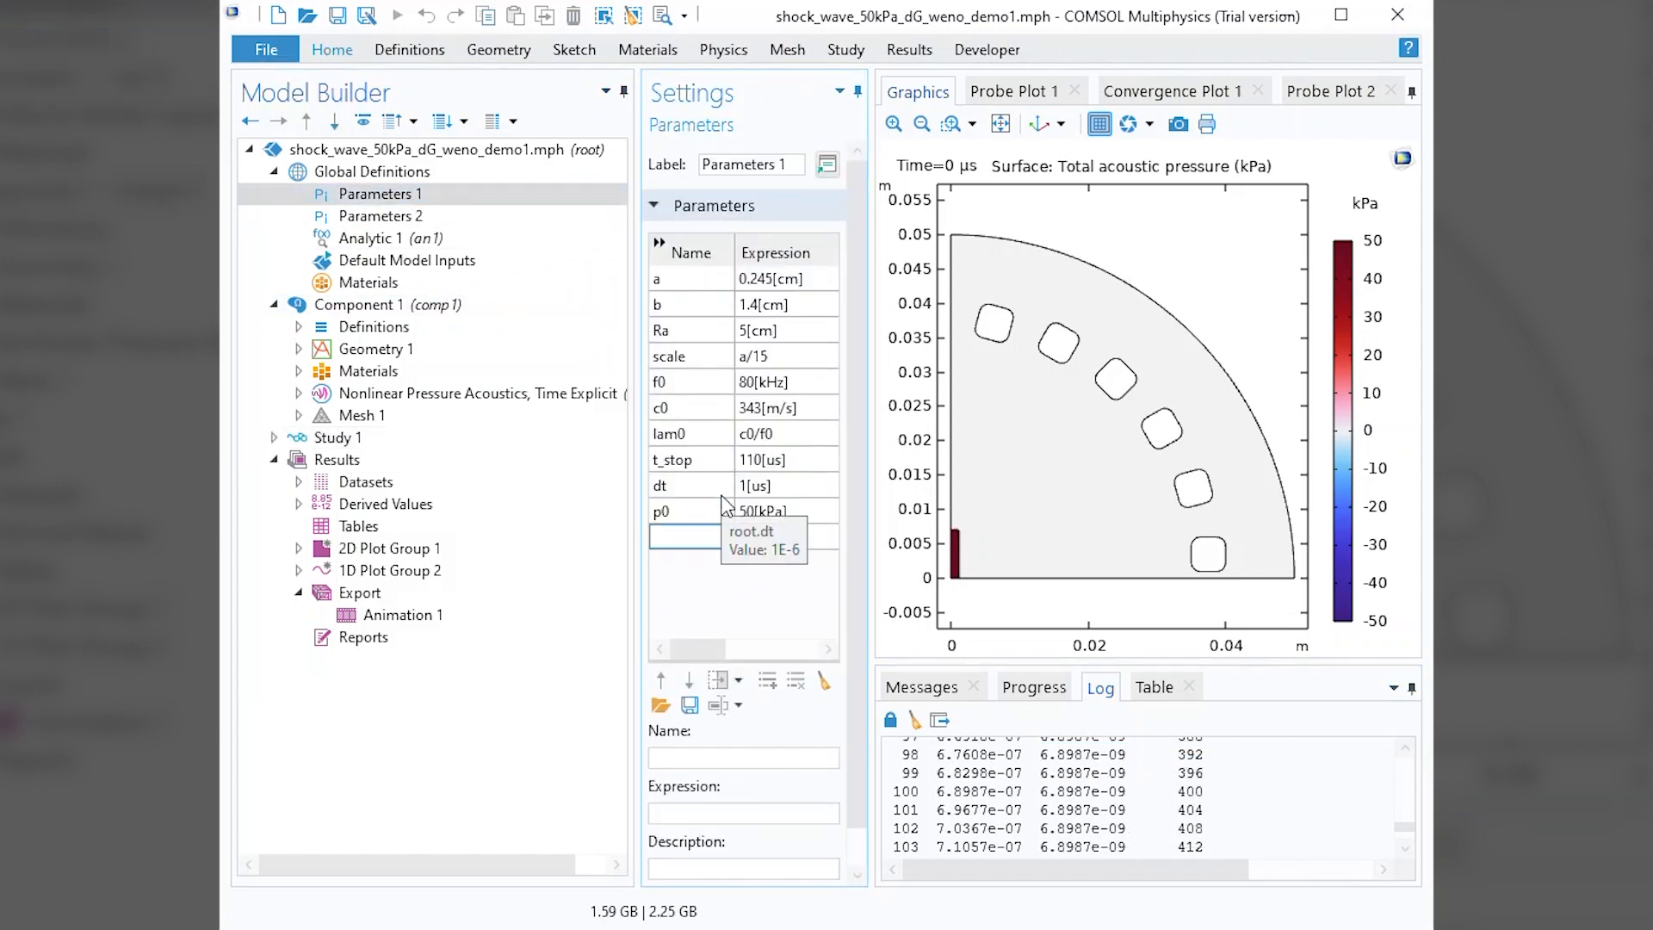
type("step1")
left_click(754, 534)
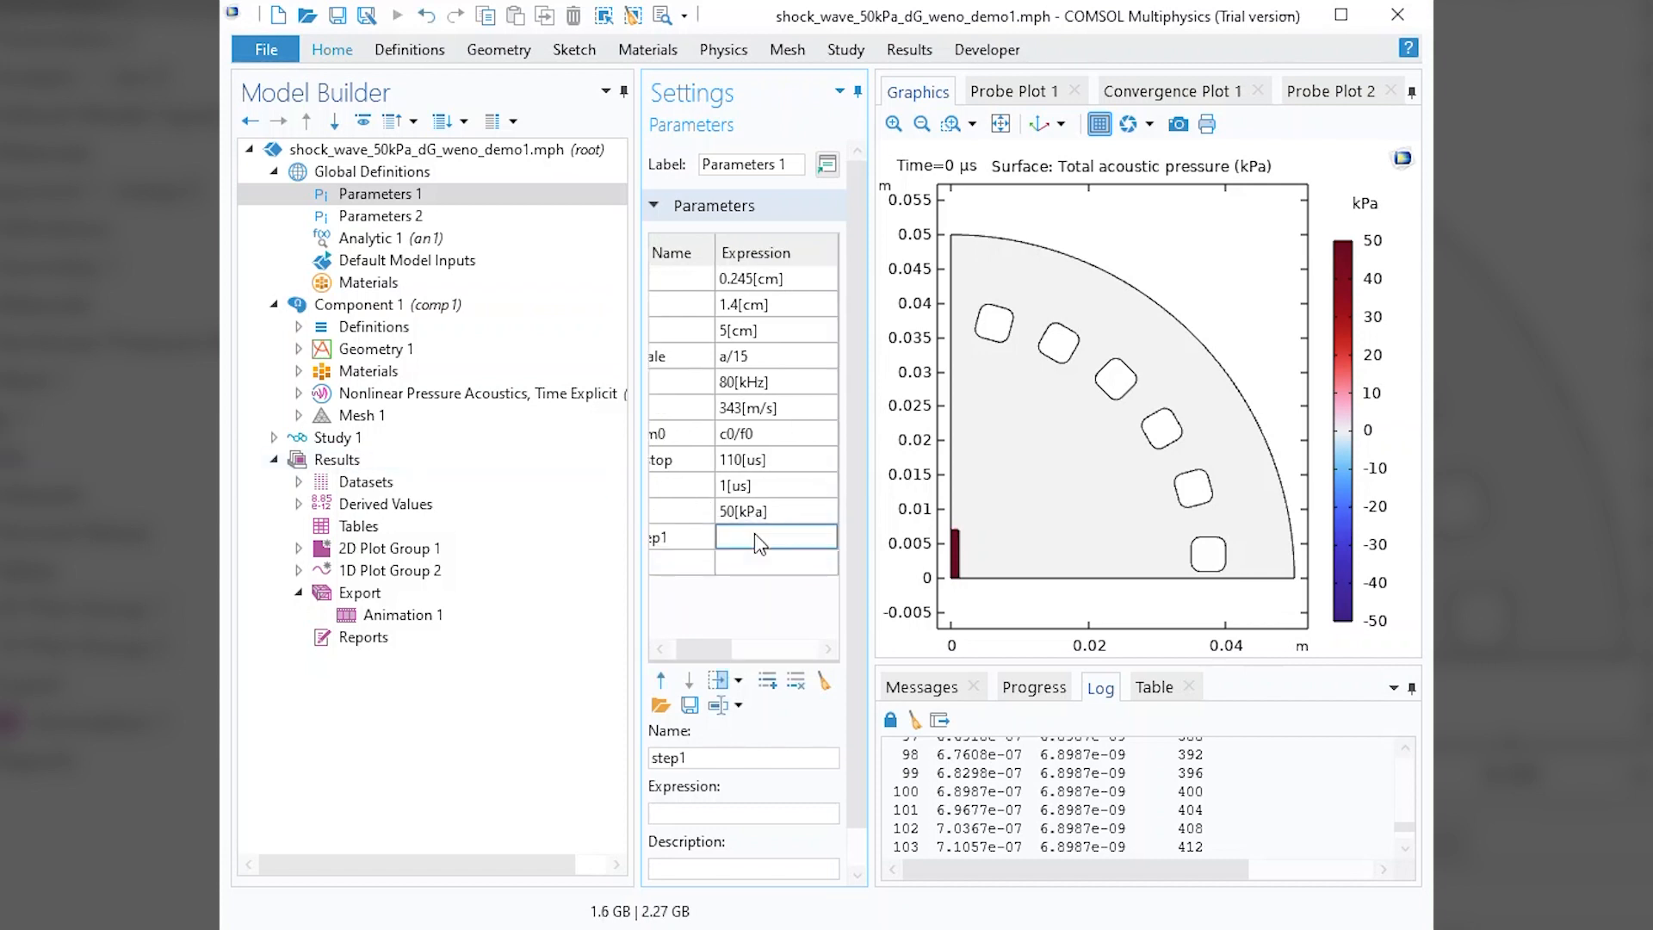
key("ctrl+v")
left_click(683, 538)
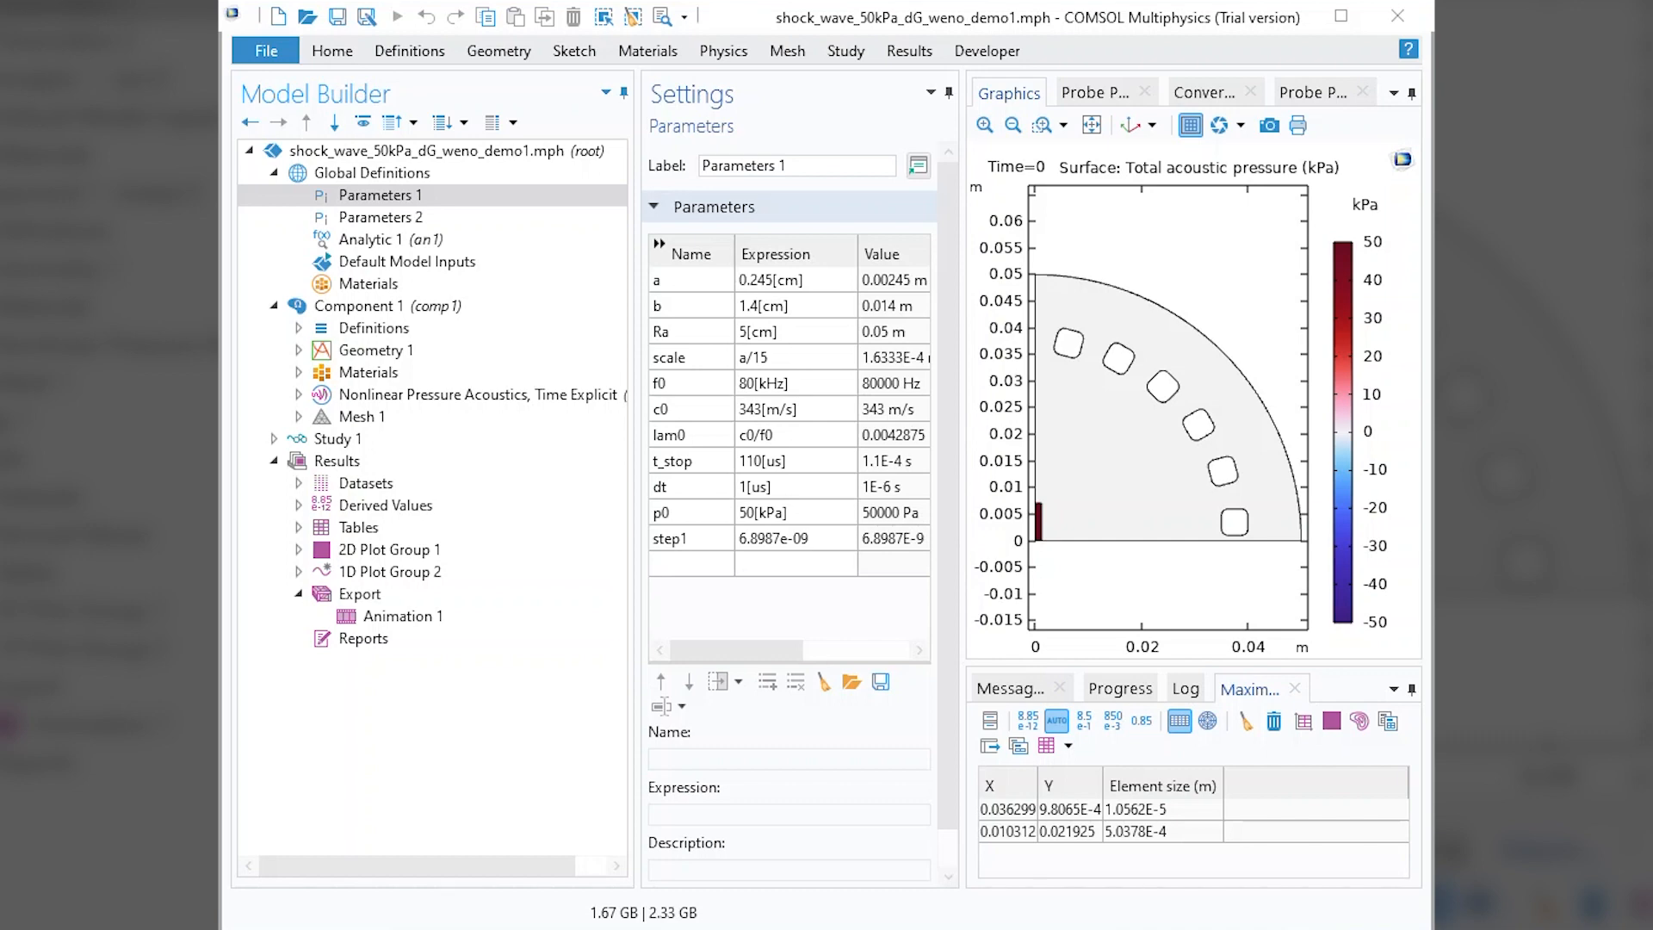
Add a new 2D plot group to the results and insert a Surface plot in it.
left_click(363, 351)
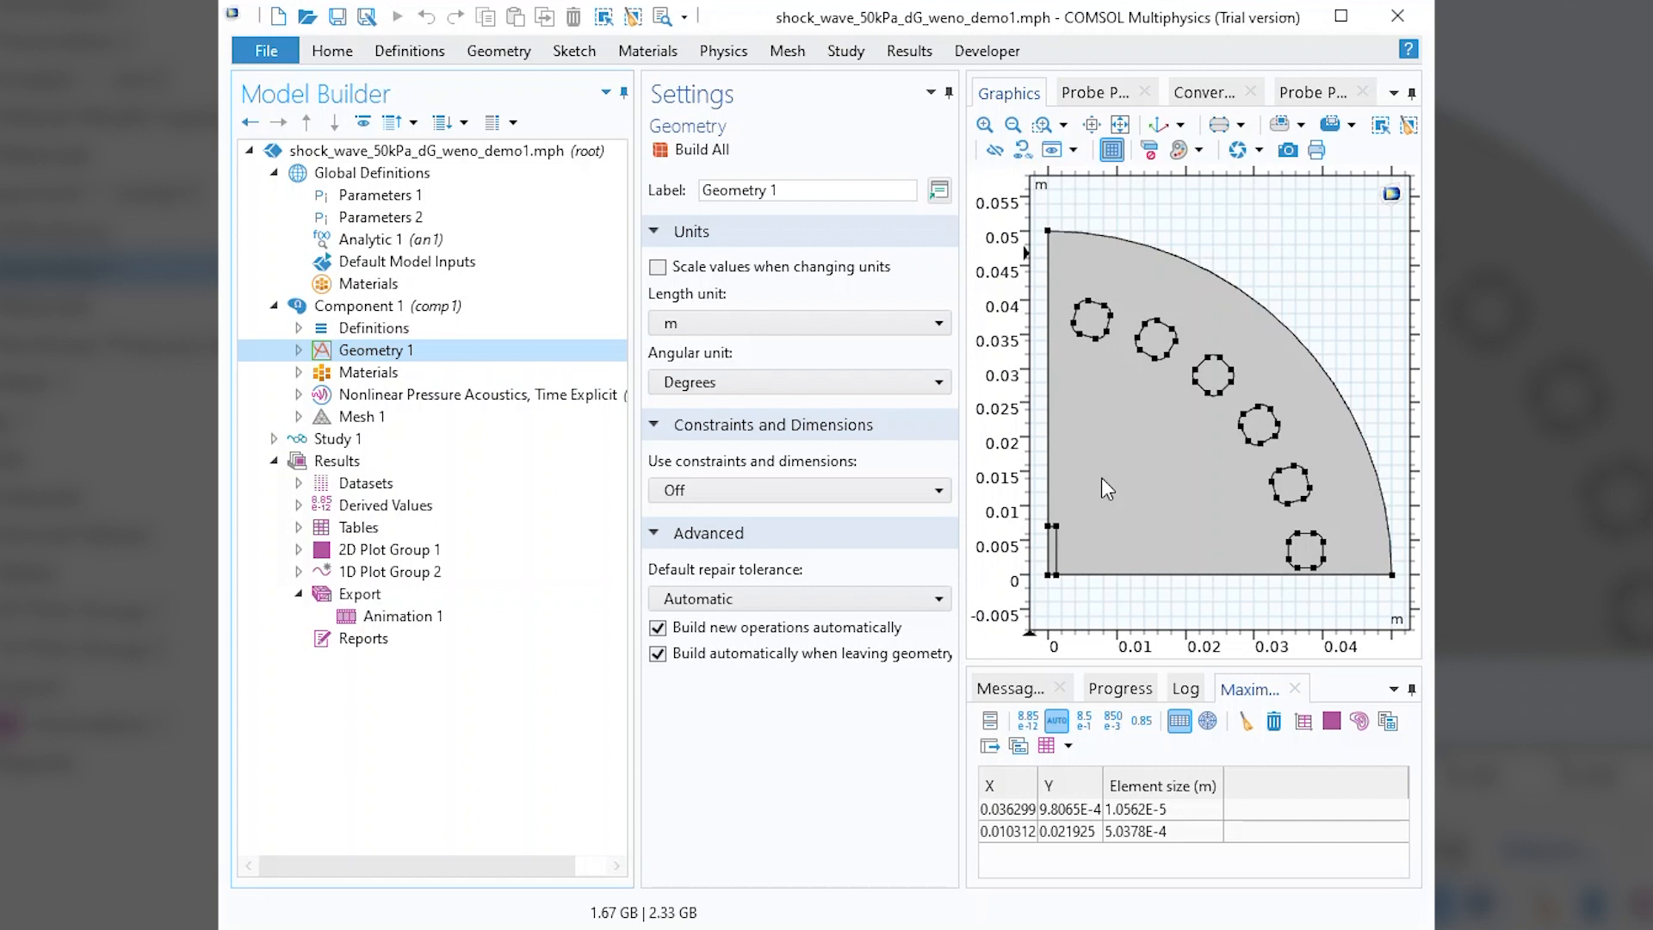
right_click(341, 465)
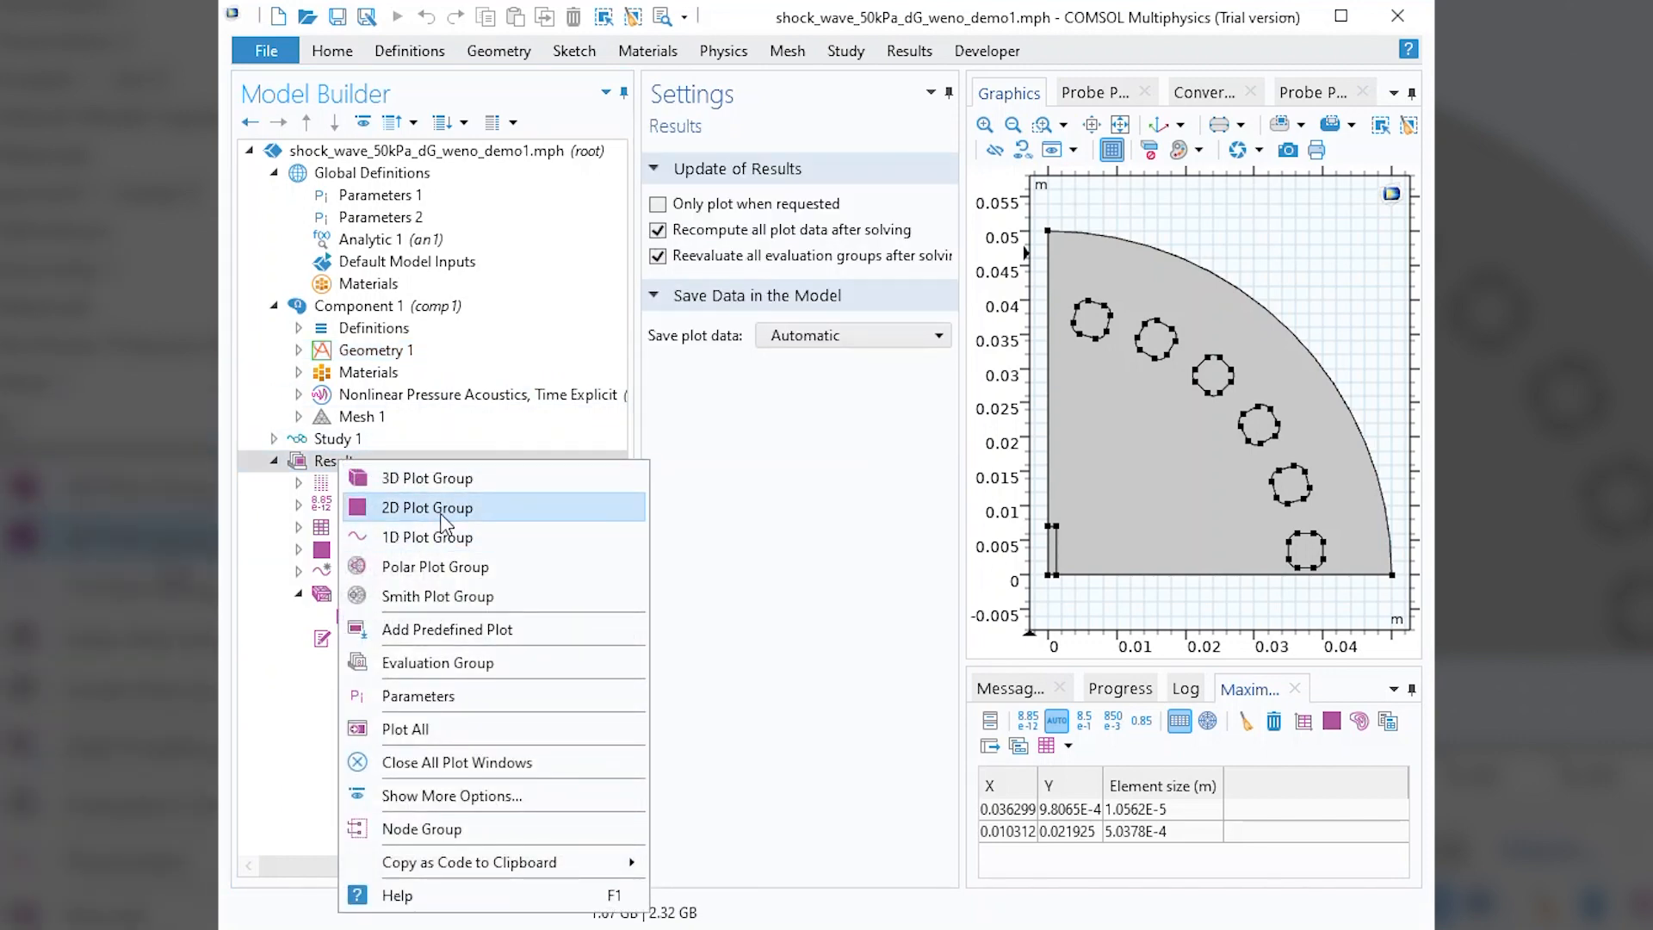
left_click(442, 515)
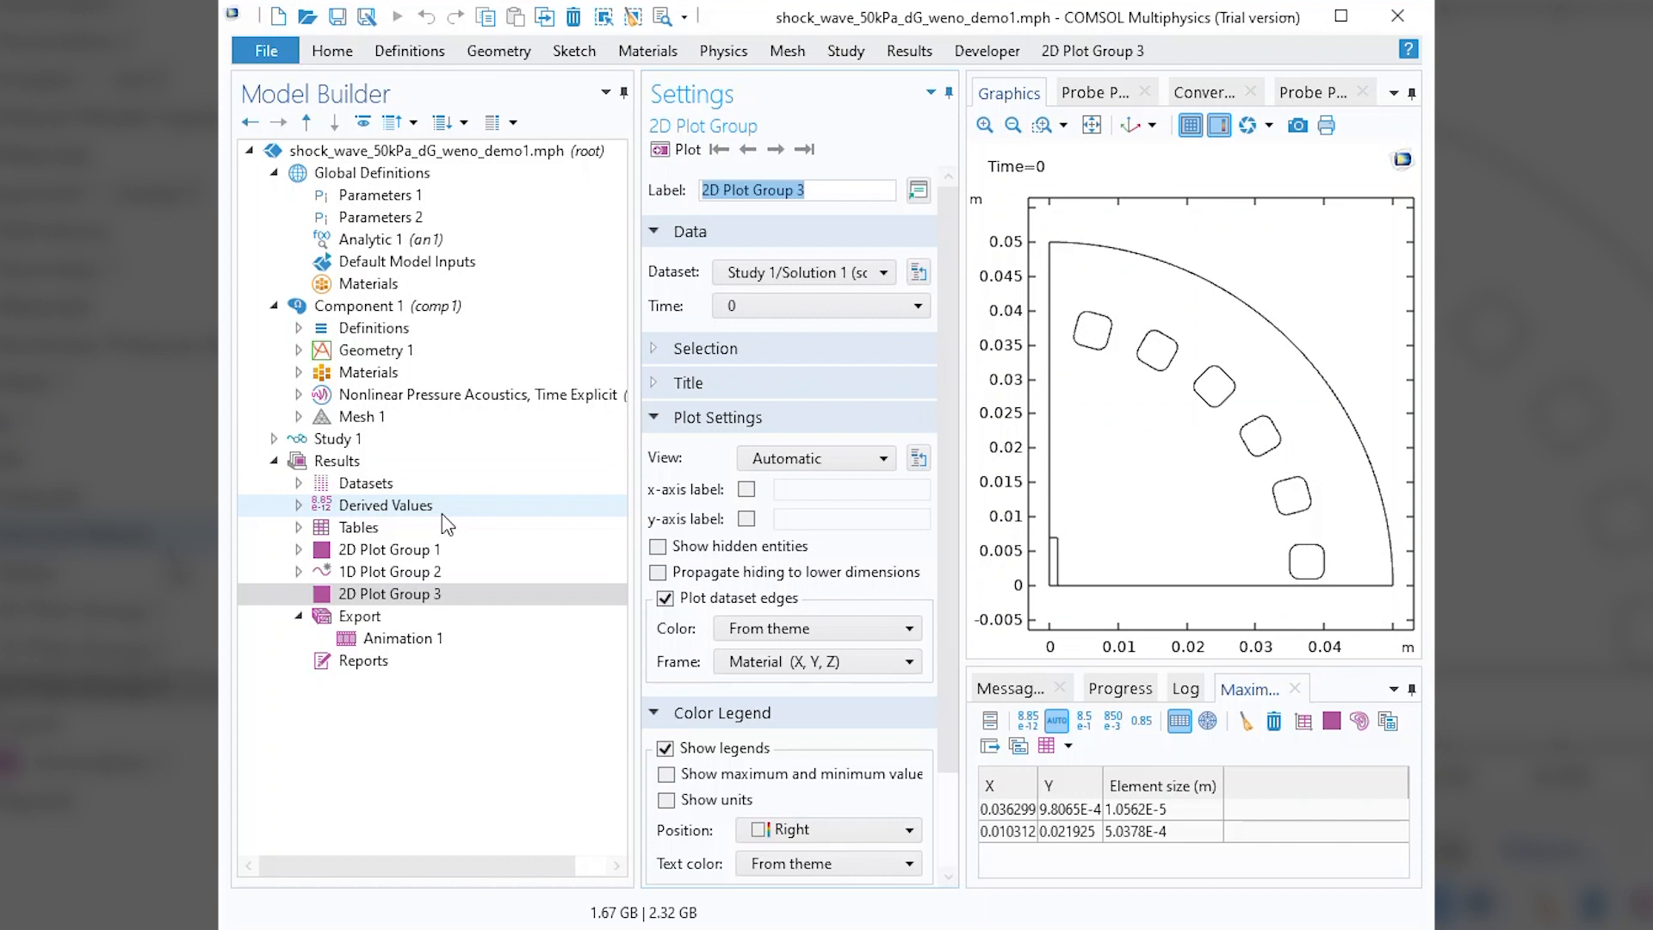
right_click(396, 594)
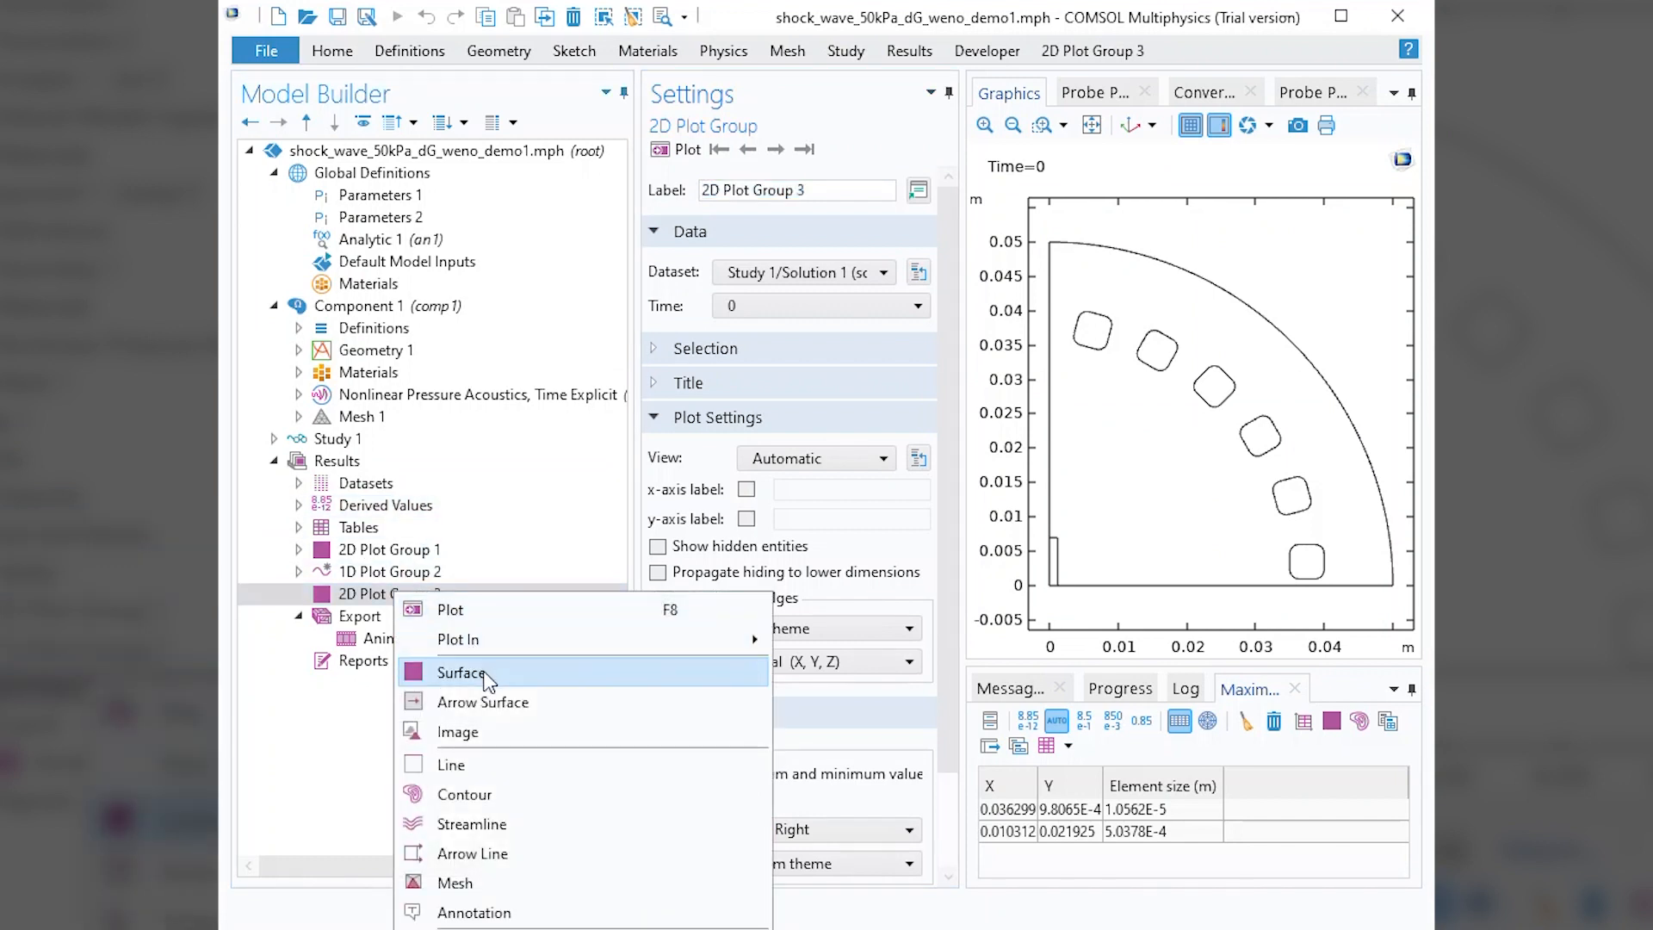
left_click(482, 669)
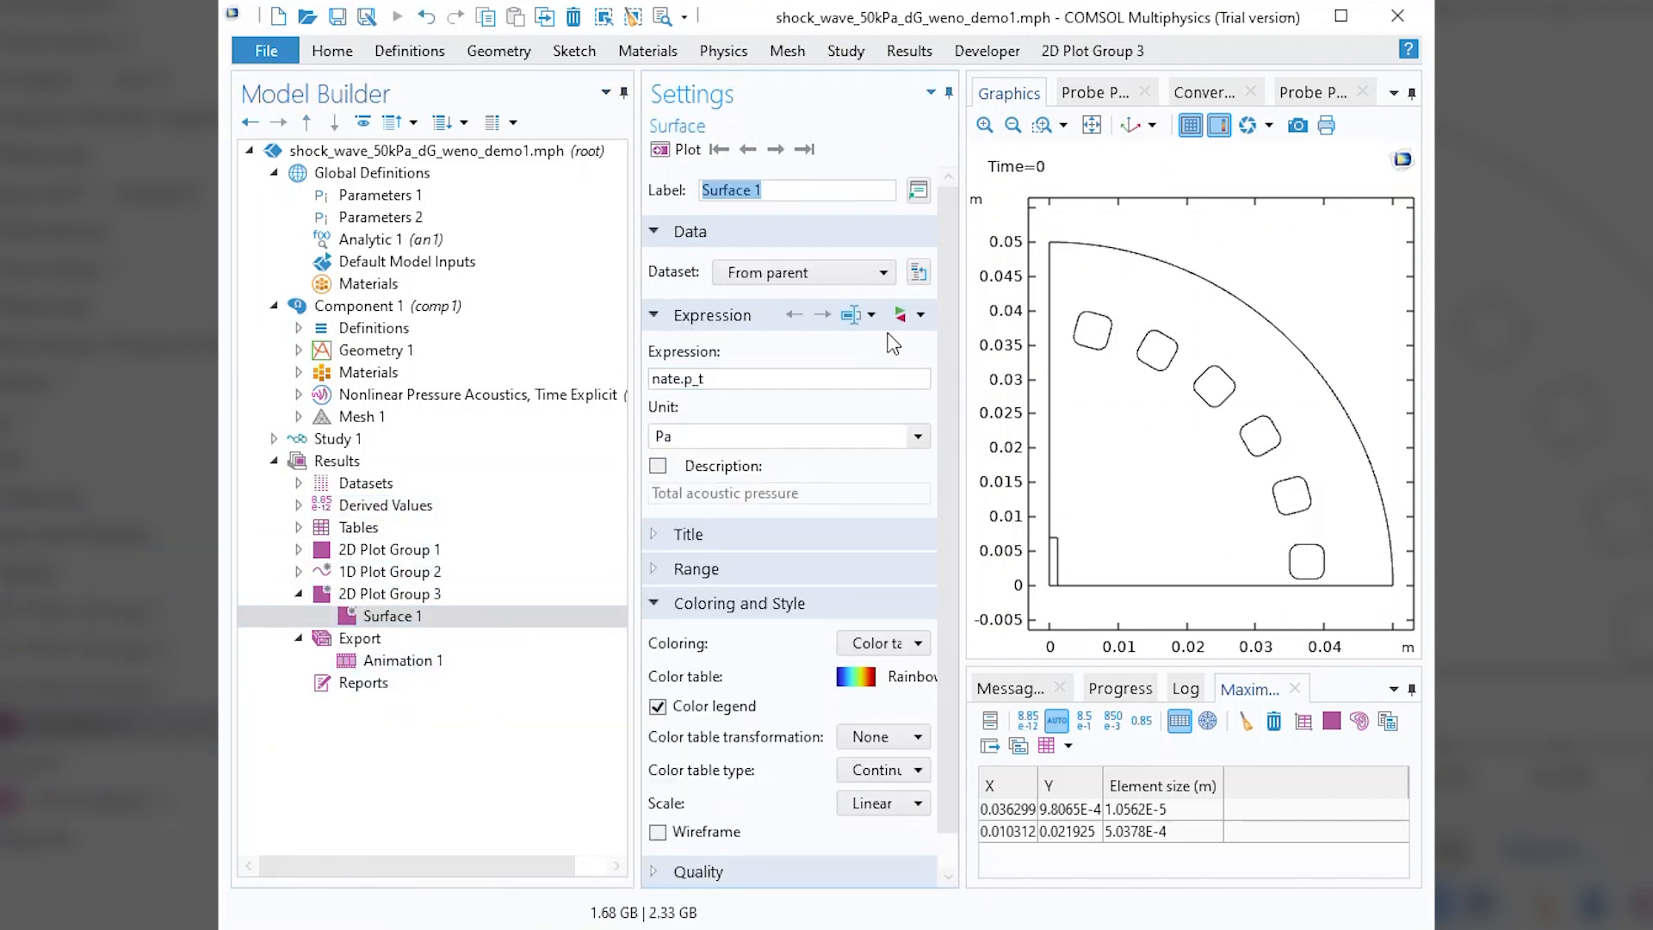
Set the new surface plot's expression to the mesh variable h (Element size).
left_click(920, 316)
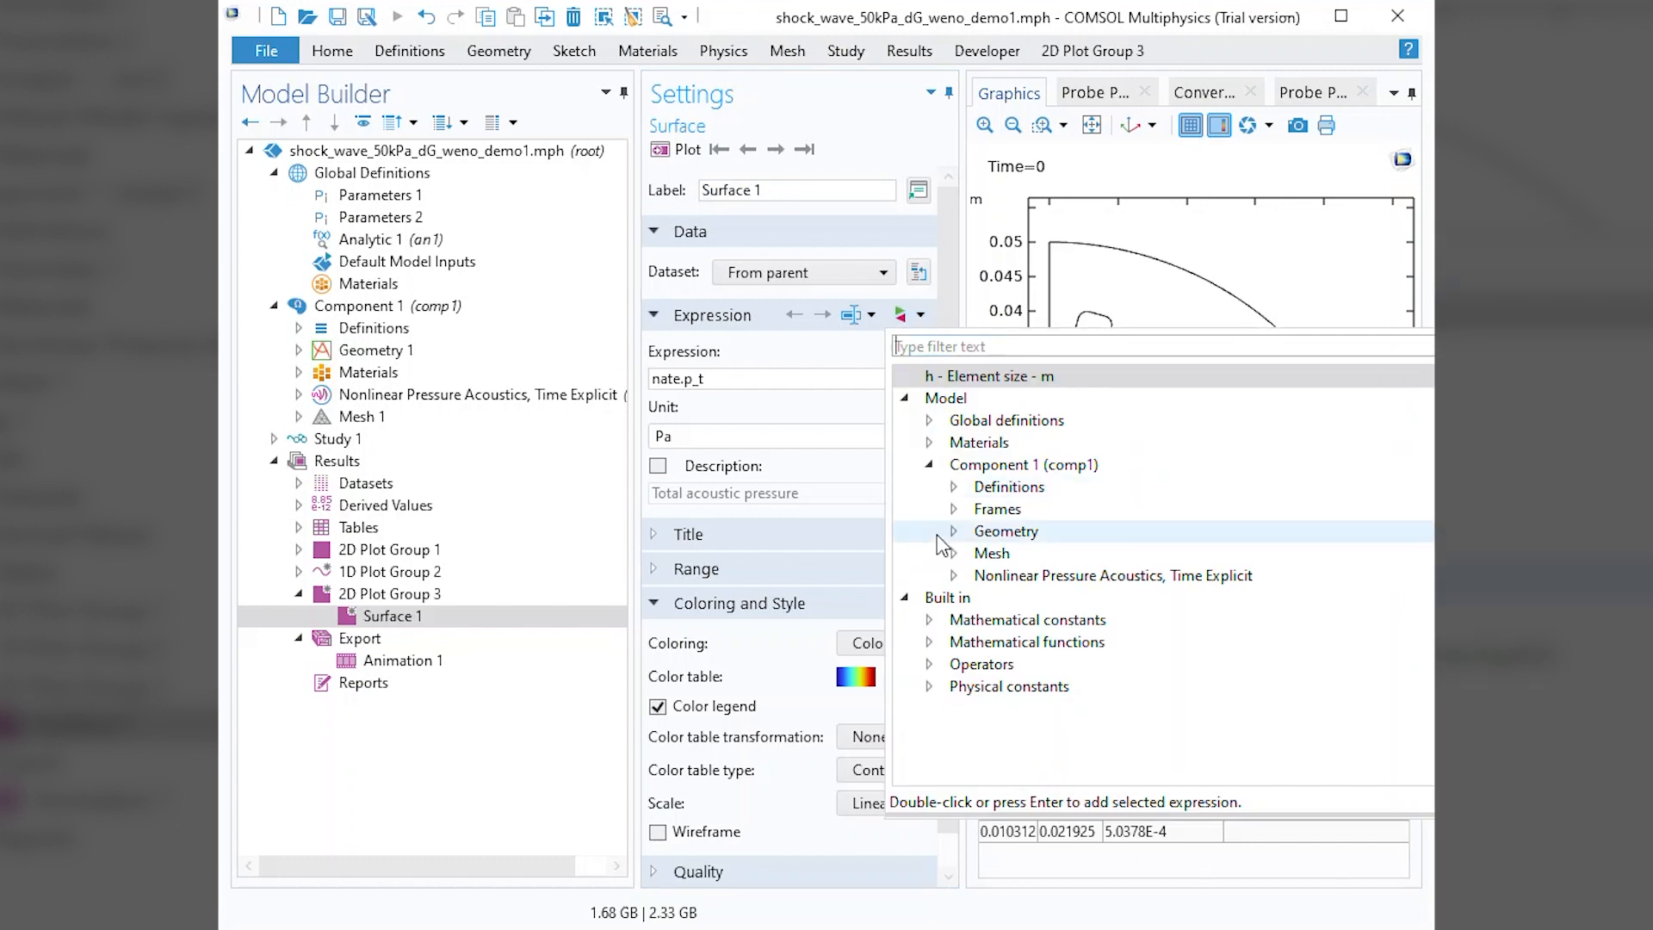
left_click(954, 554)
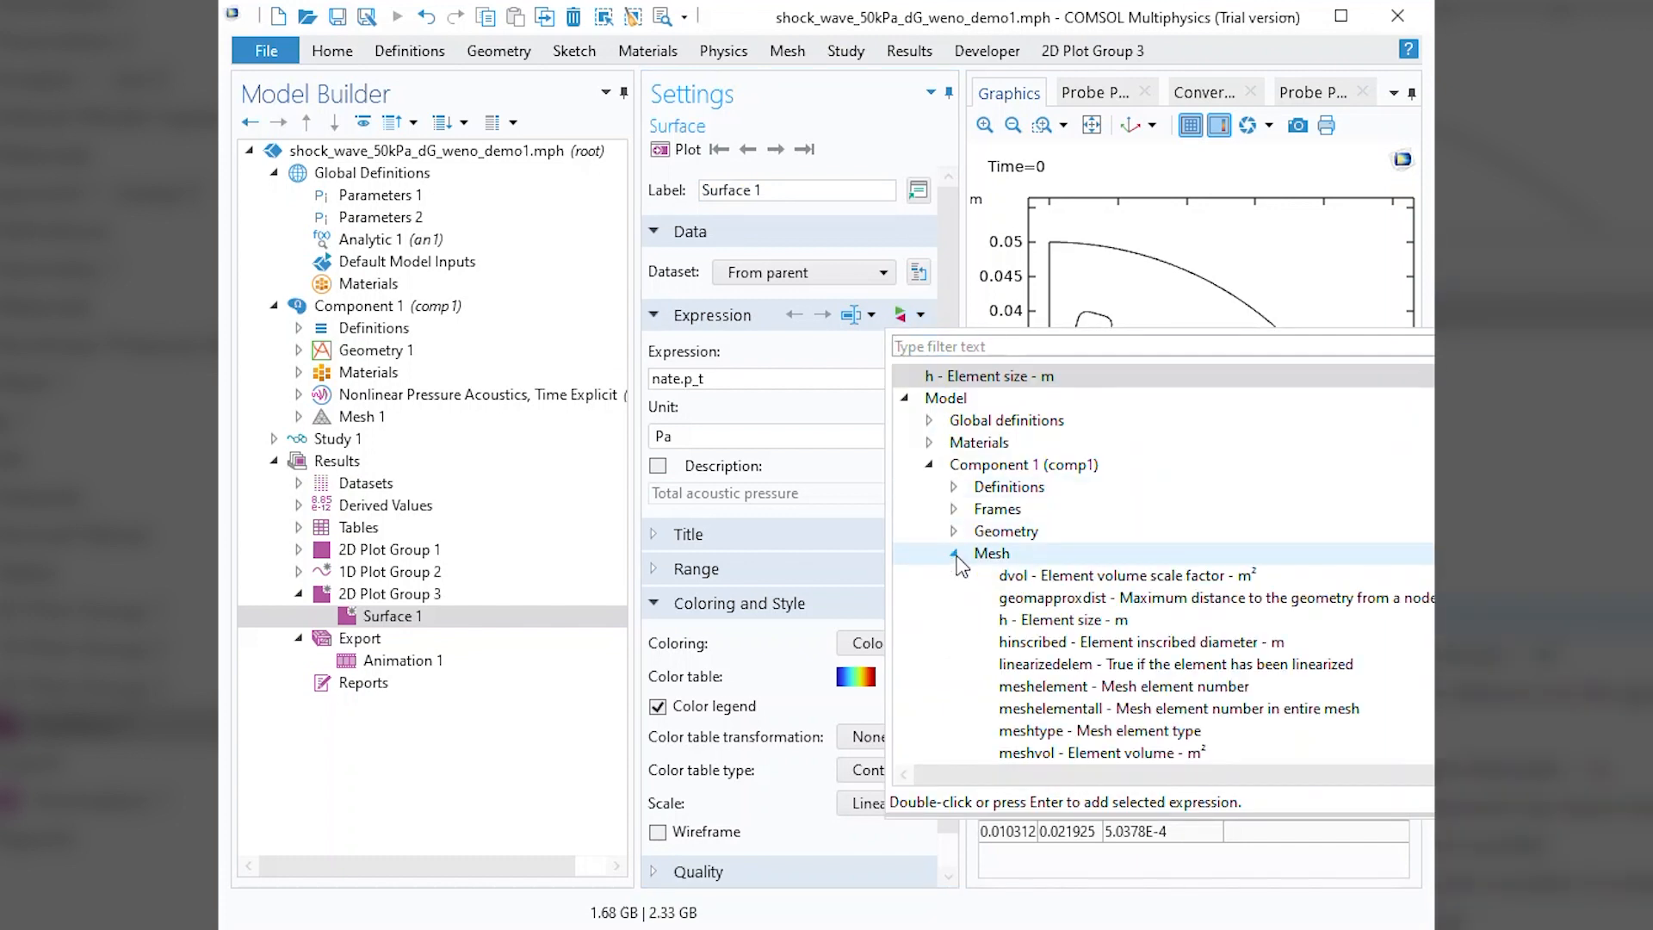
left_click(1059, 621)
double_click(1058, 621)
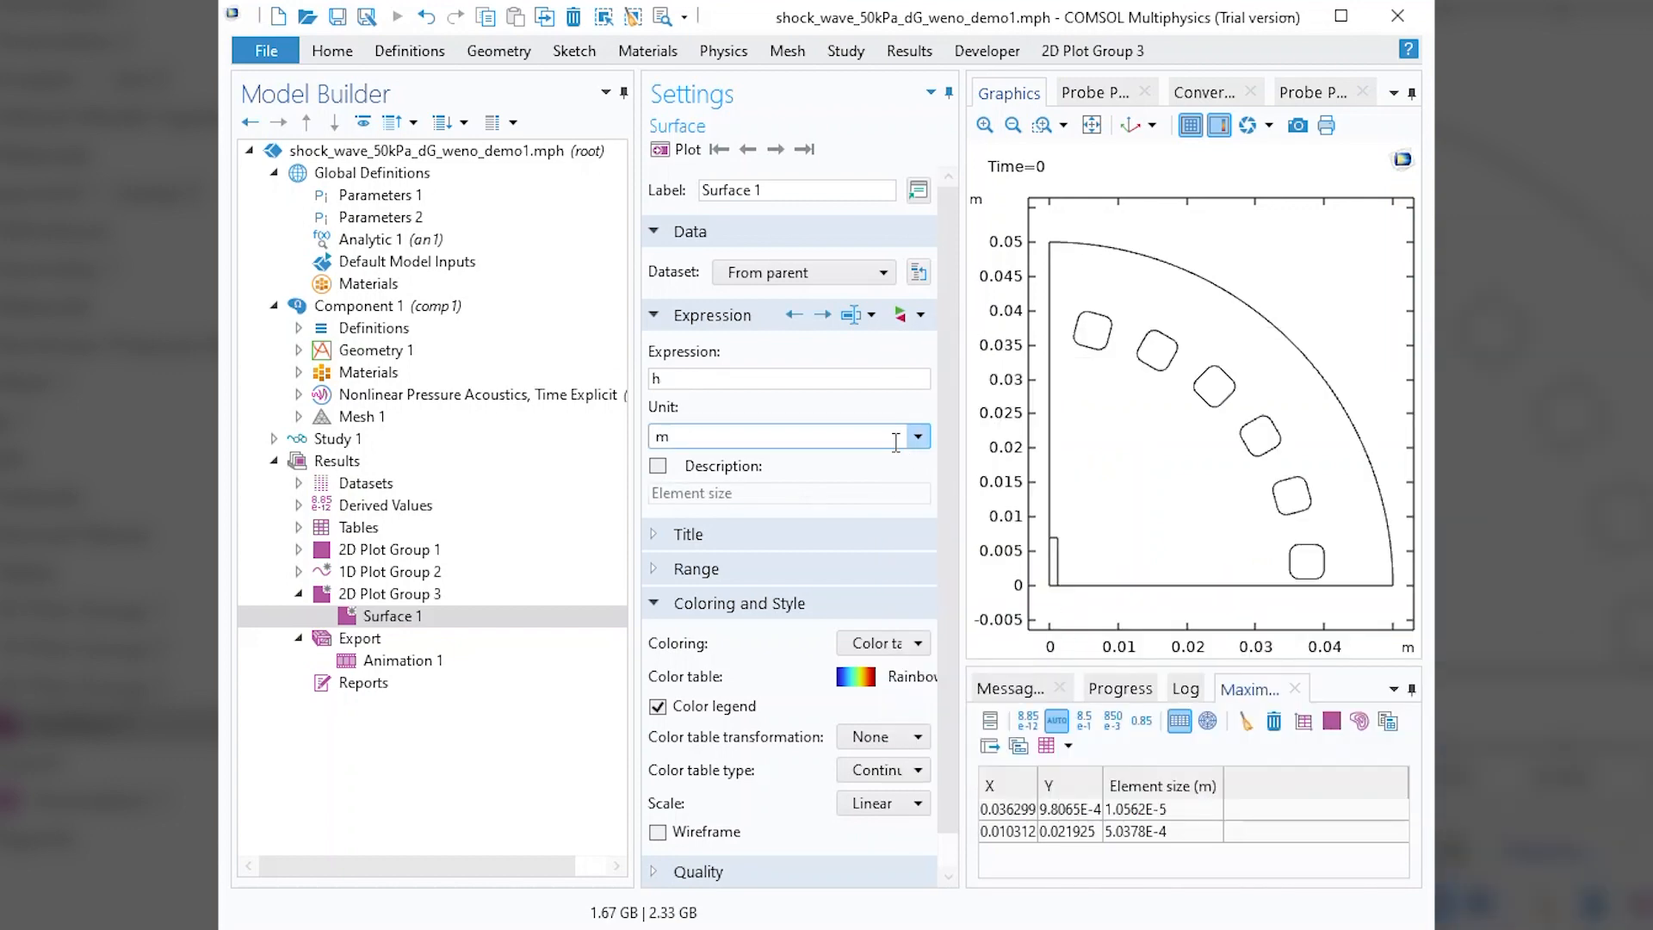
Plot the element size and add a Max/Min Surface plot to 2D Plot Group 3.
left_click(386, 596)
right_click(386, 595)
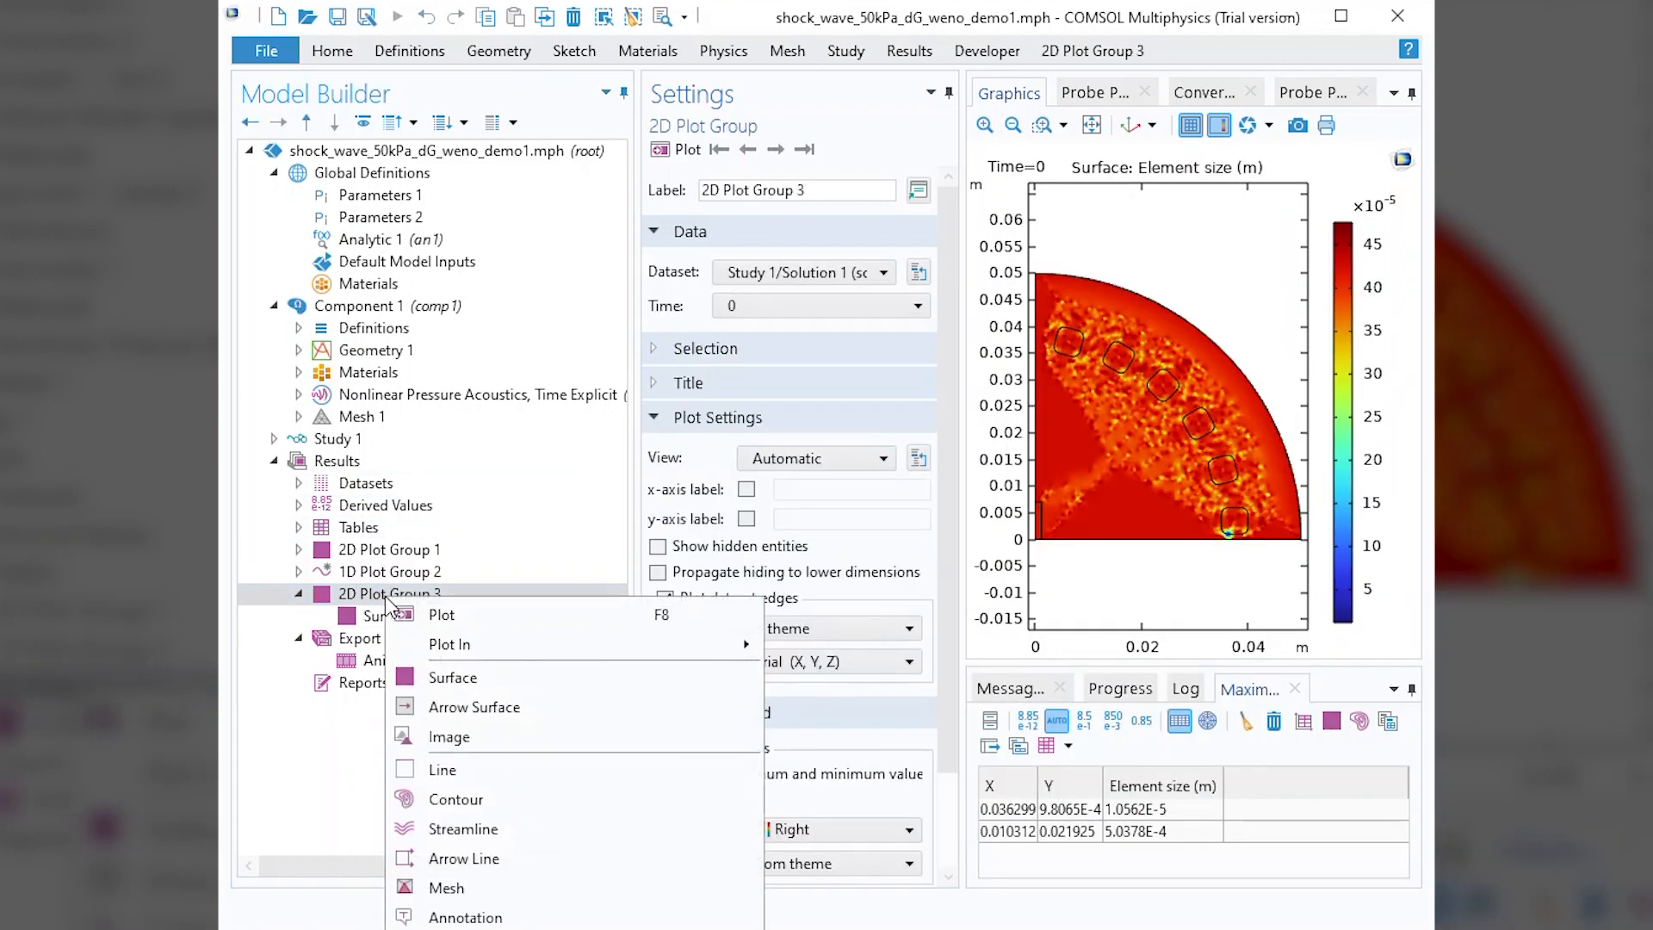
mouse_move(482, 923)
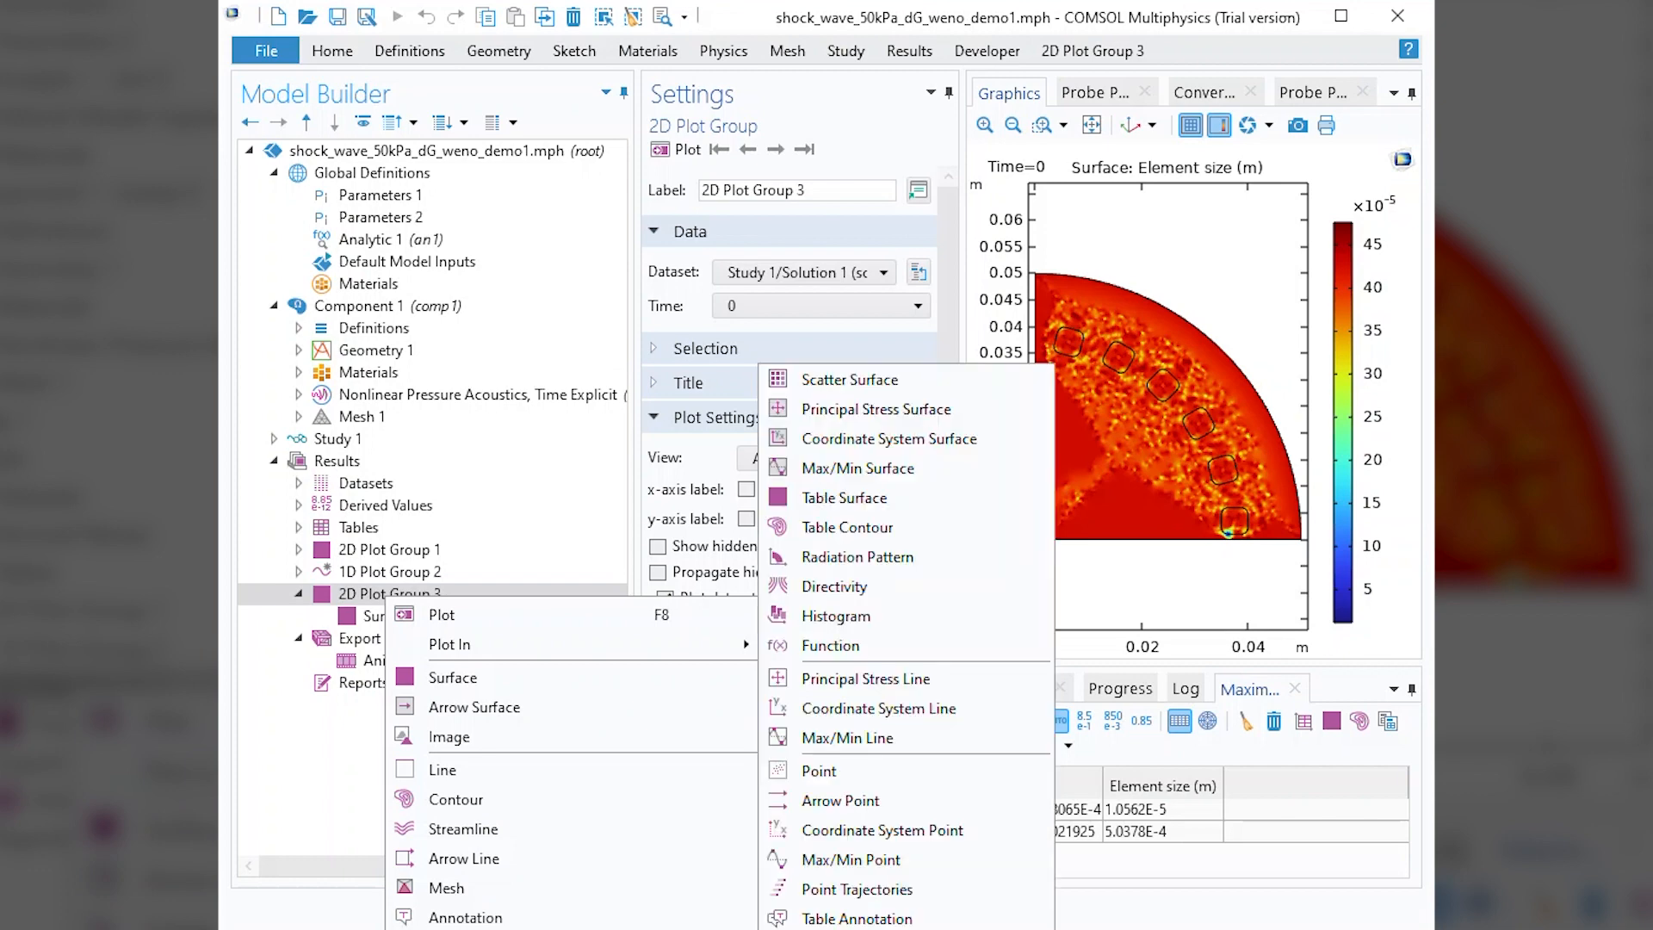
left_click(920, 469)
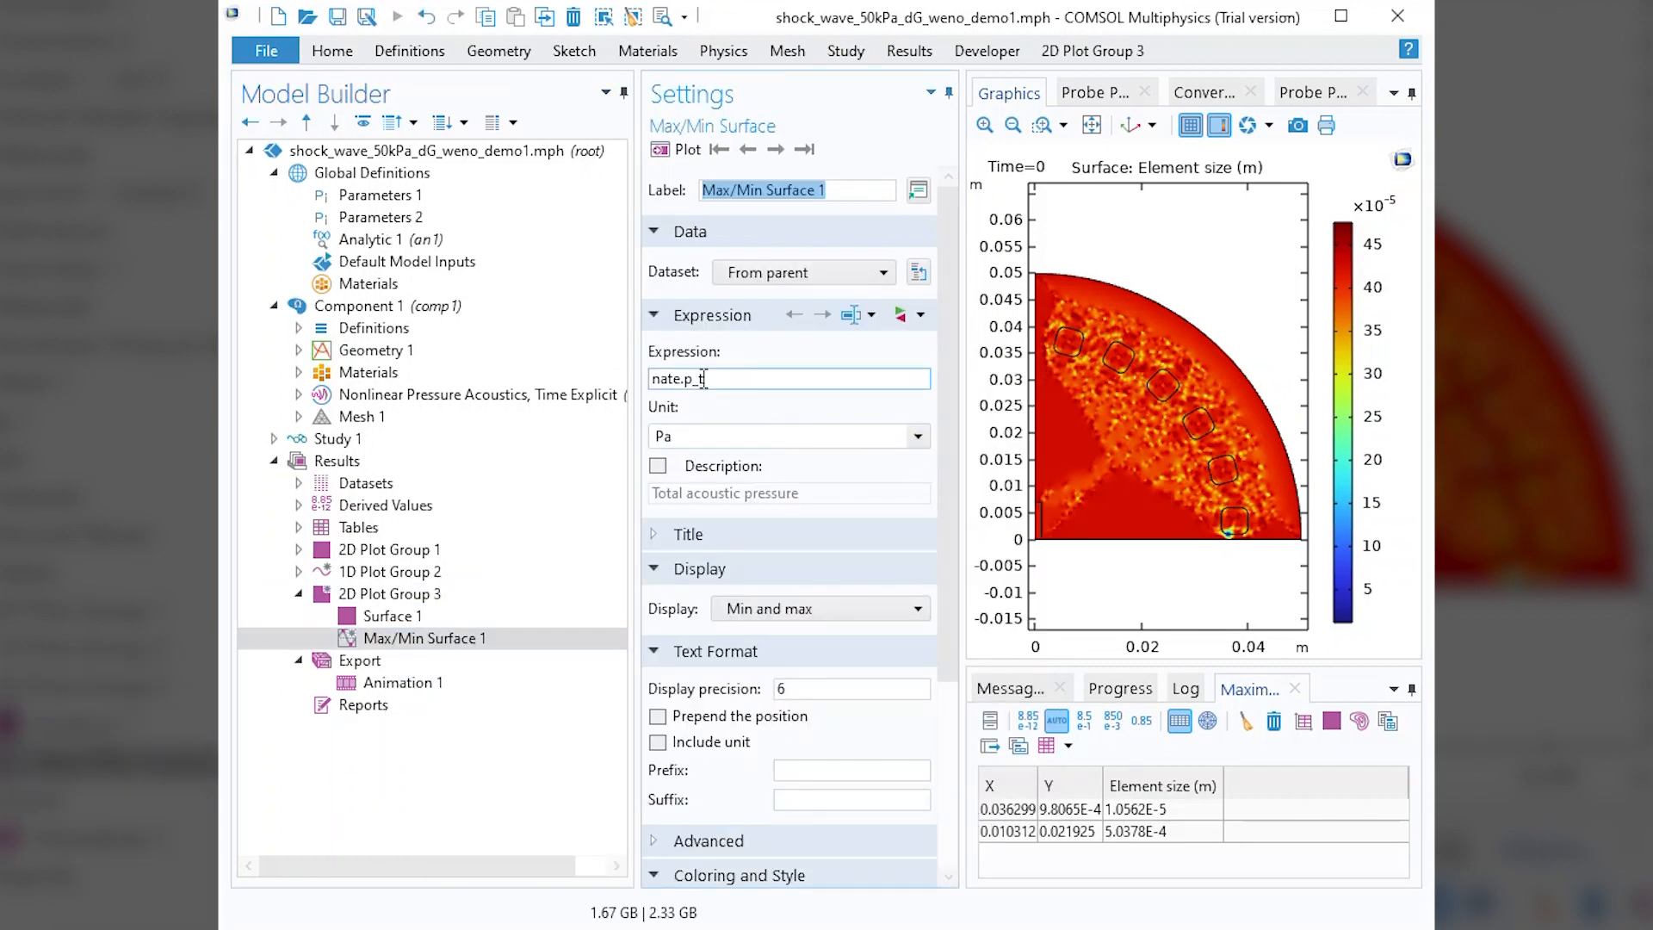
Set the Max/Min Surface expression to h and plot the minimum and maximum element size locations.
left_click(745, 380)
triple_click(744, 380)
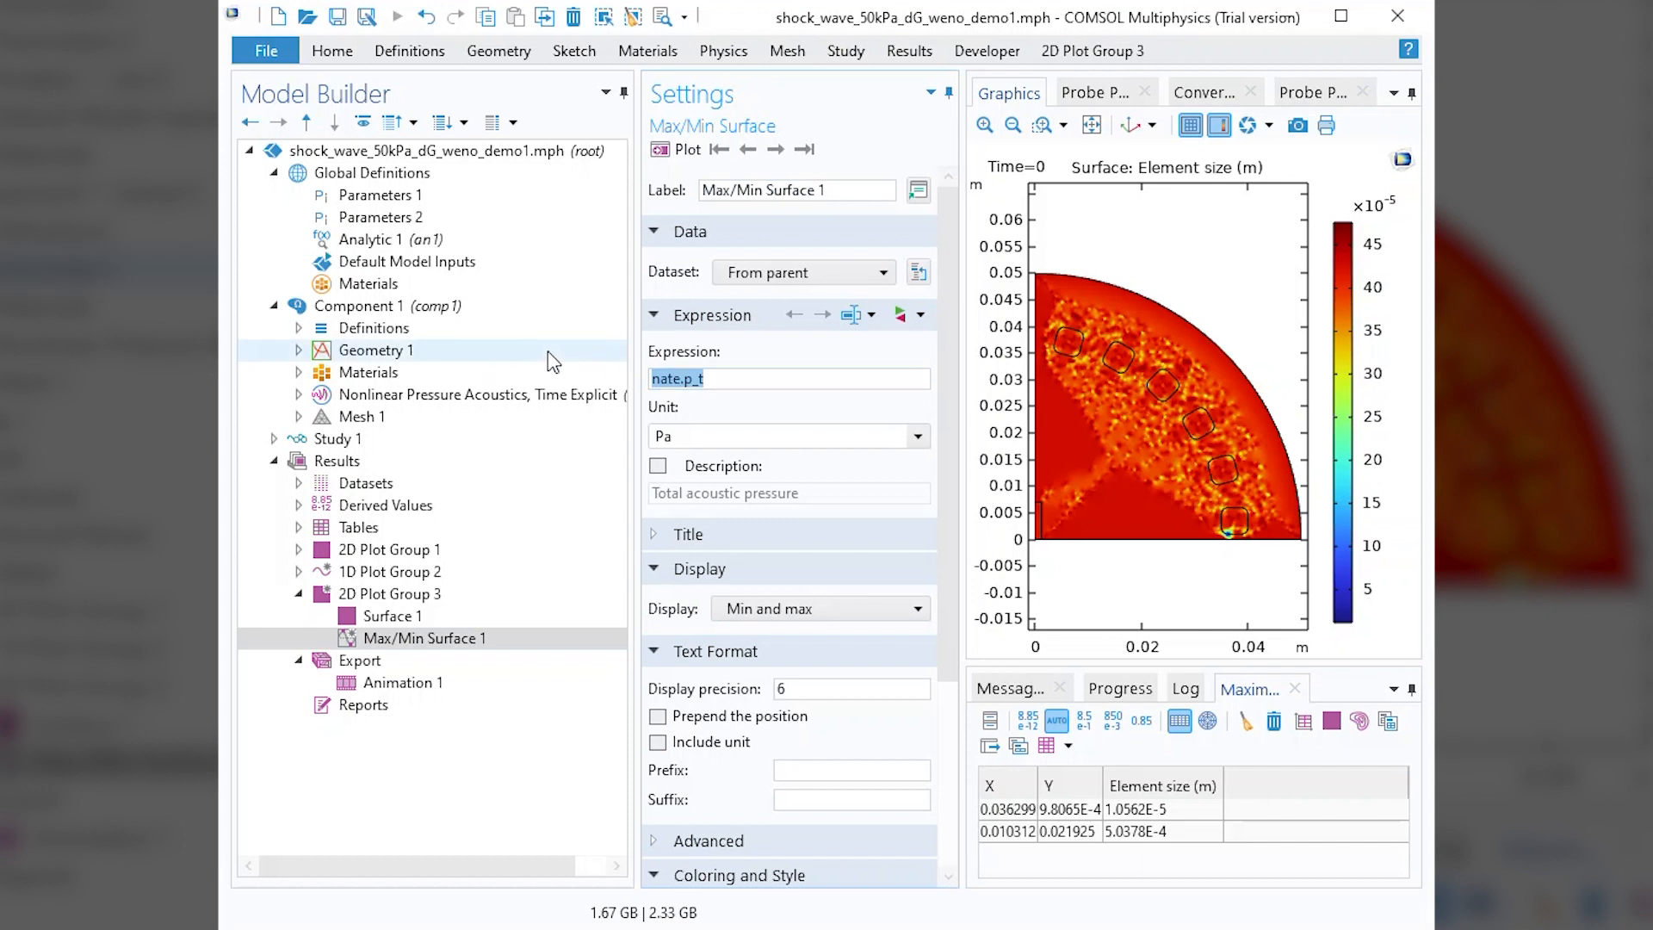
type("h")
left_click(671, 151)
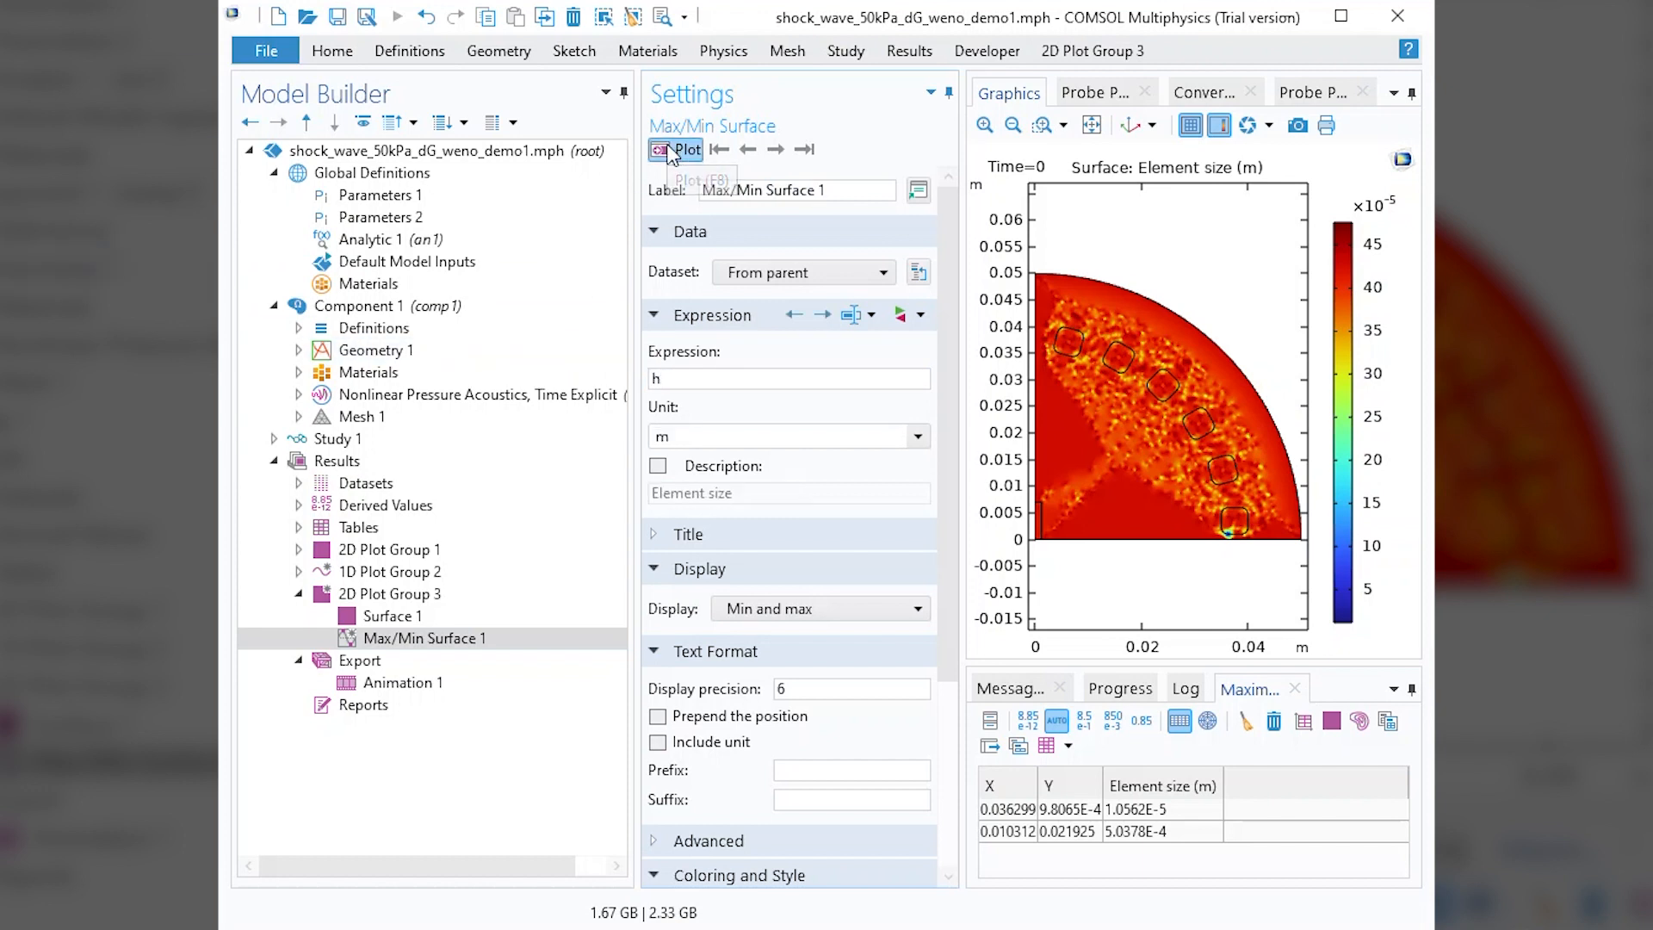
left_click_drag(1175, 579, 1135, 540)
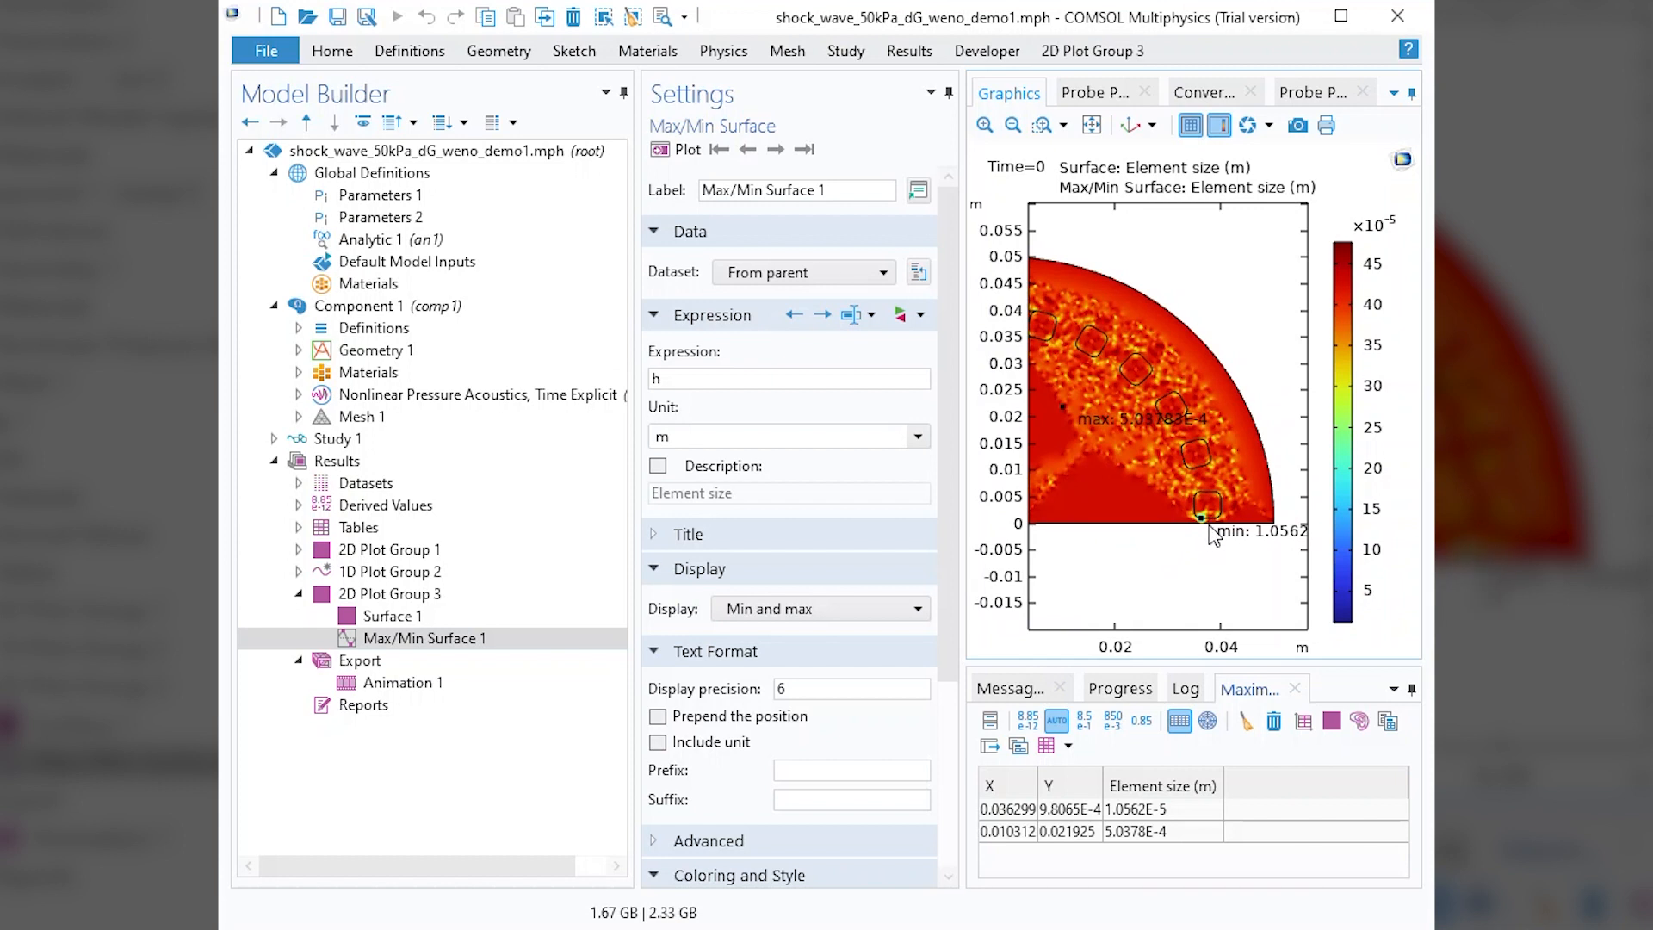
scroll(1188, 568, "down", 3)
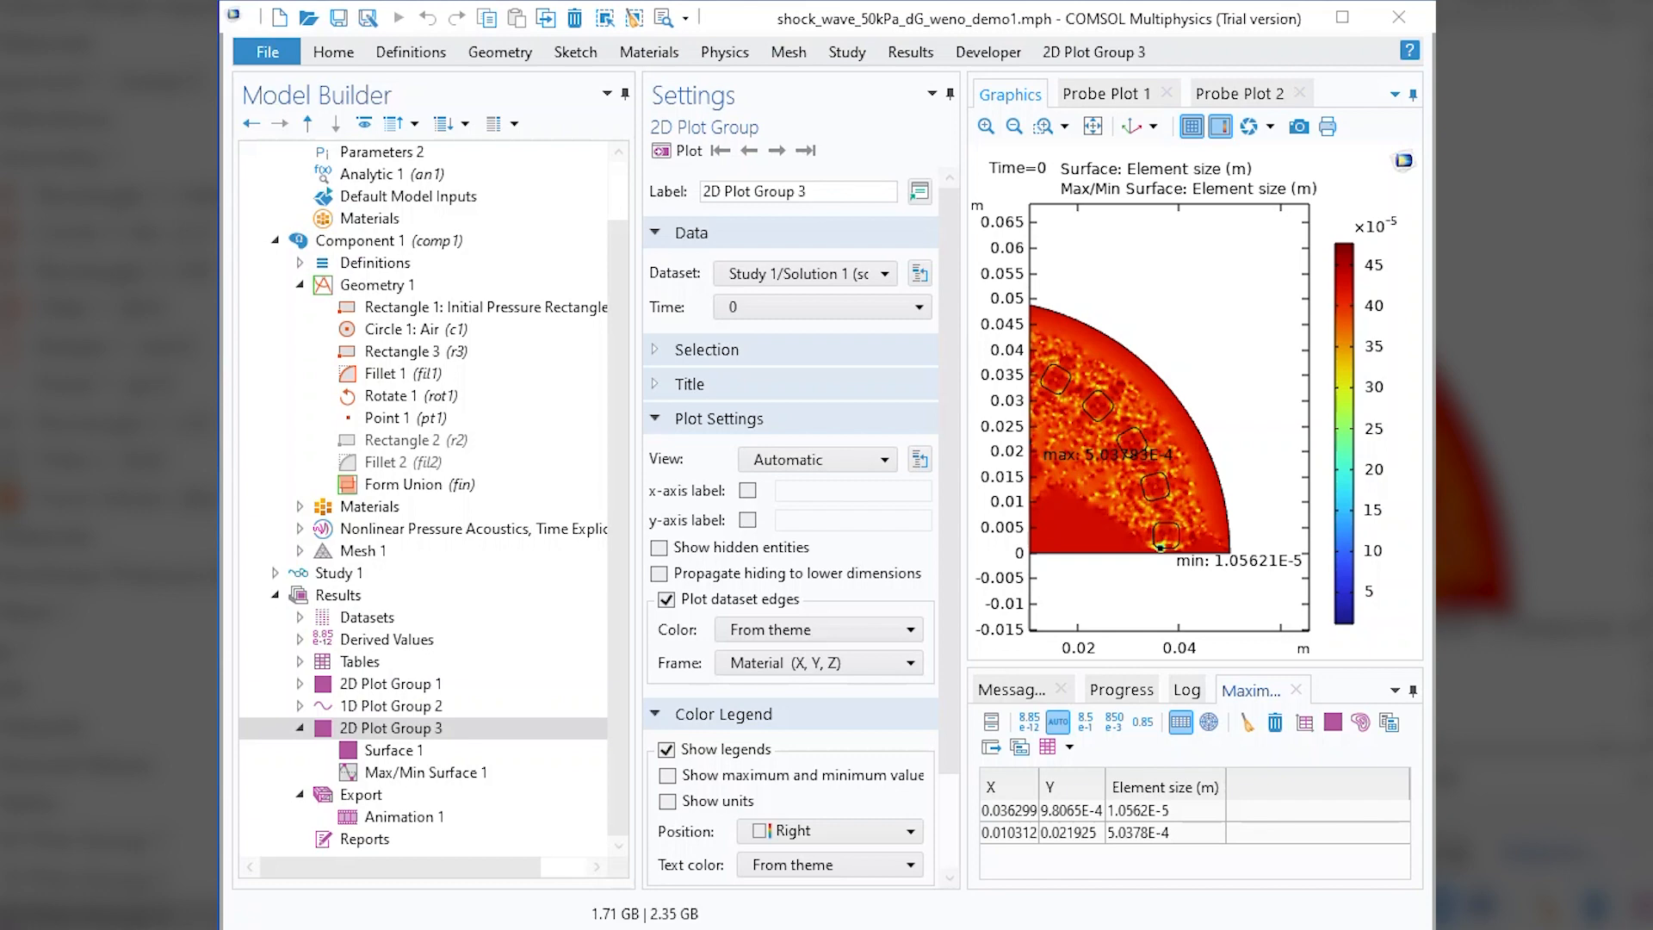
Examine Geometry 1 up close at the lower-left fillet of the lowest rounded square, where the mesh elements are smallest.
left_click(378, 286)
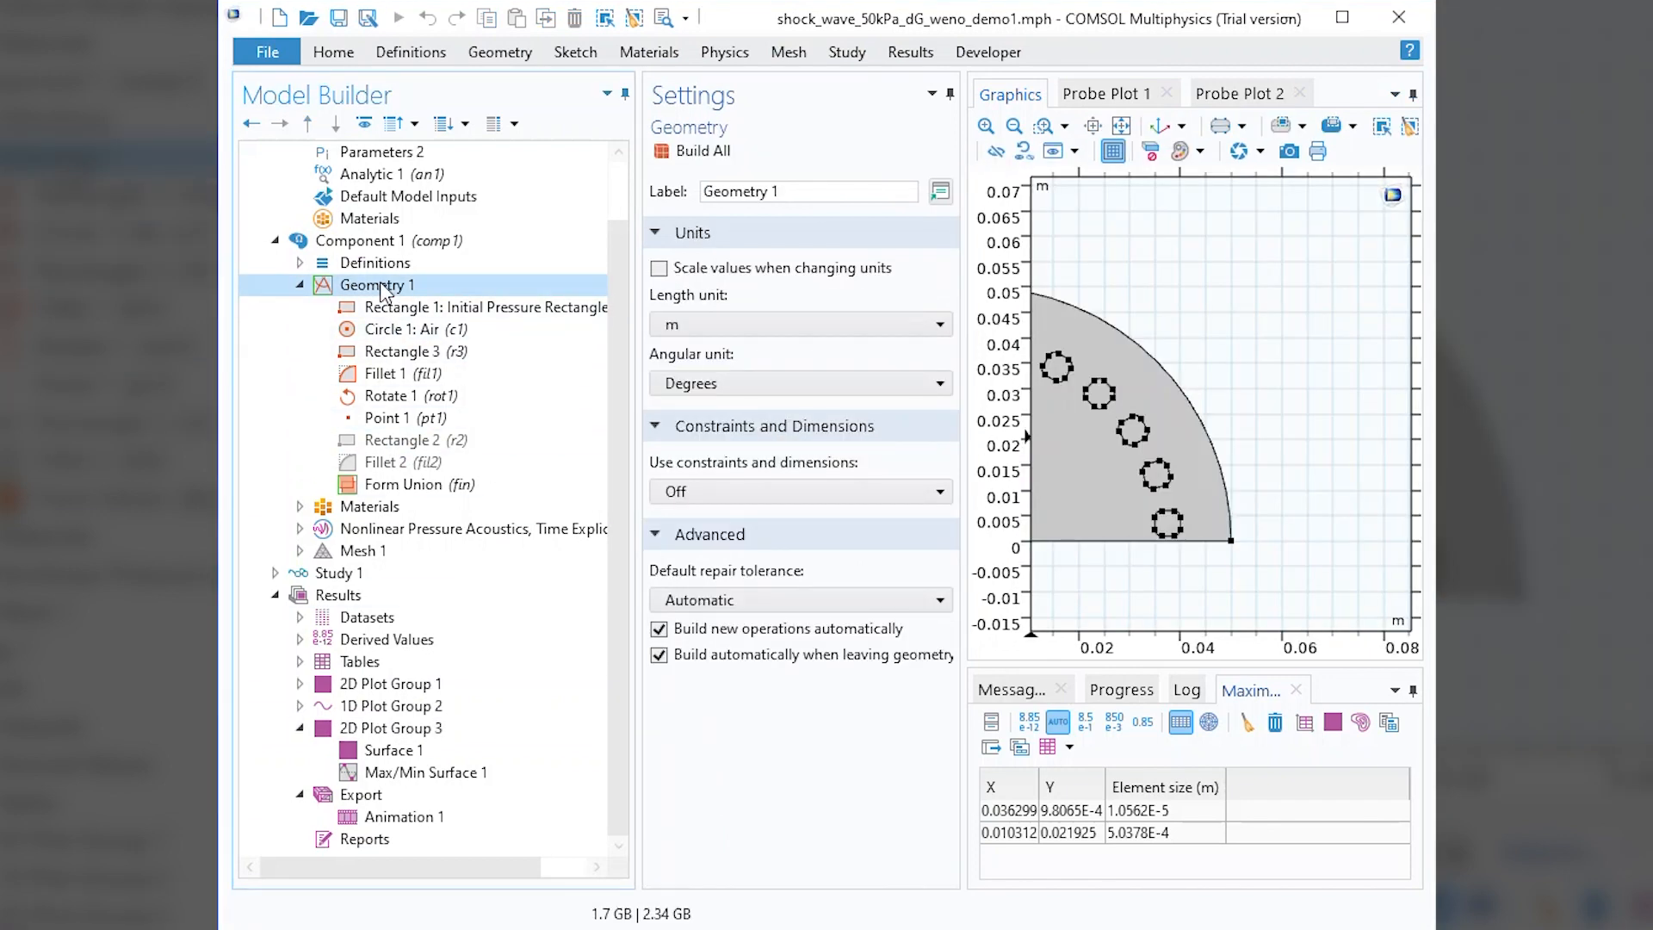
left_click(1015, 126)
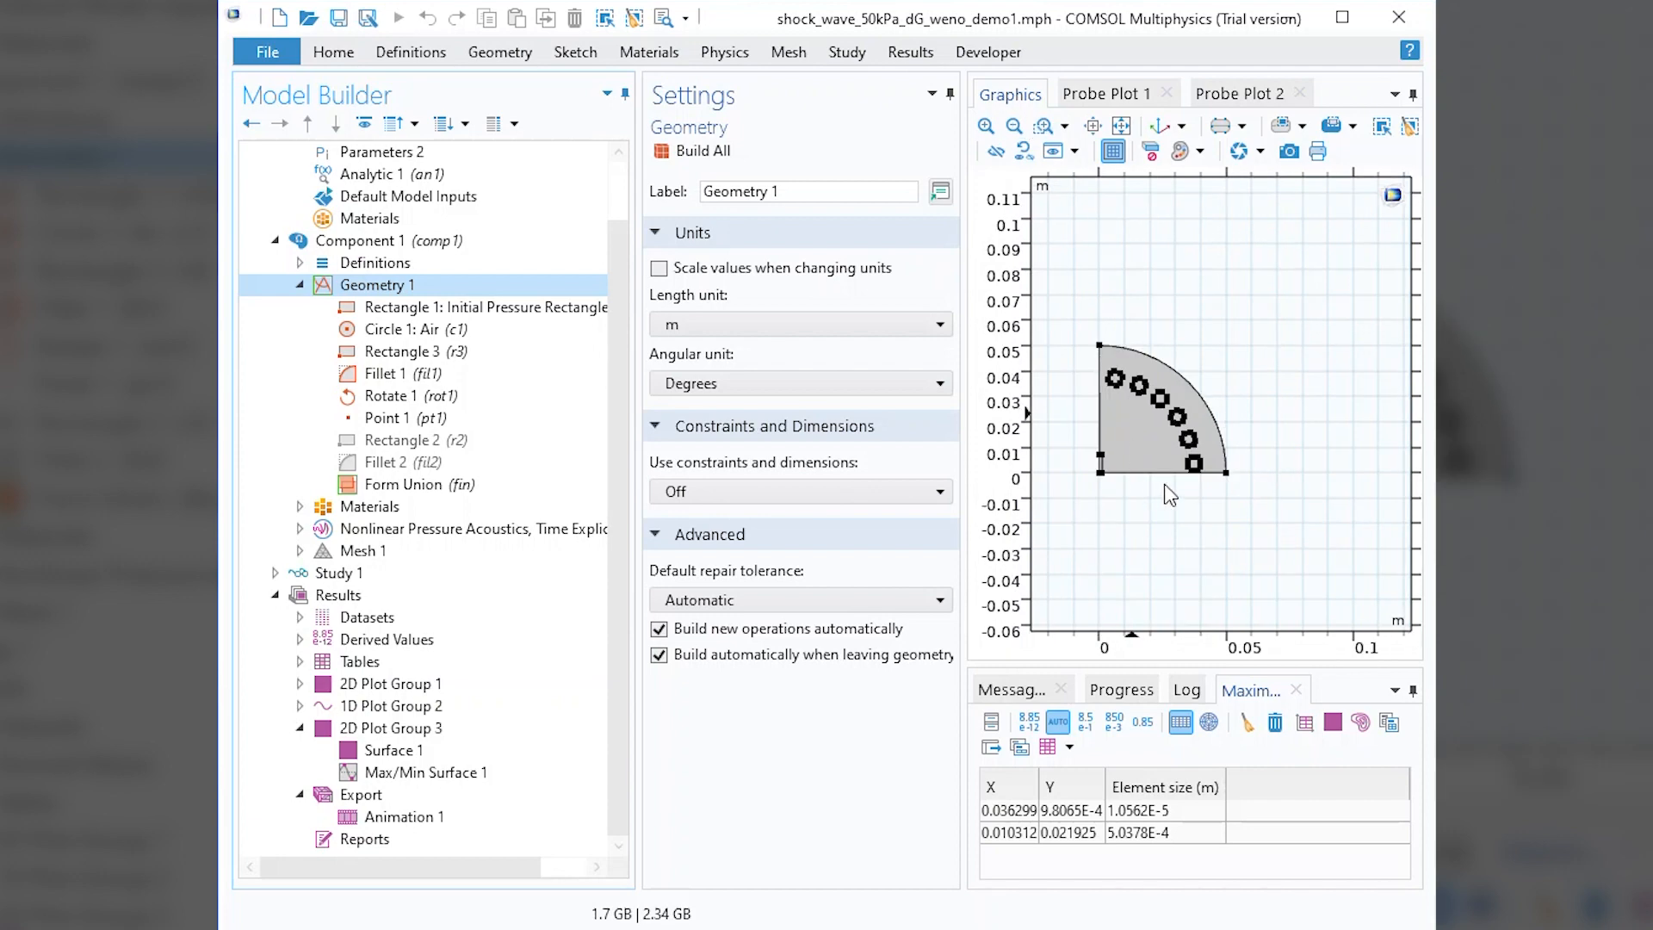
middle_click_drag(1164, 484, 1118, 343)
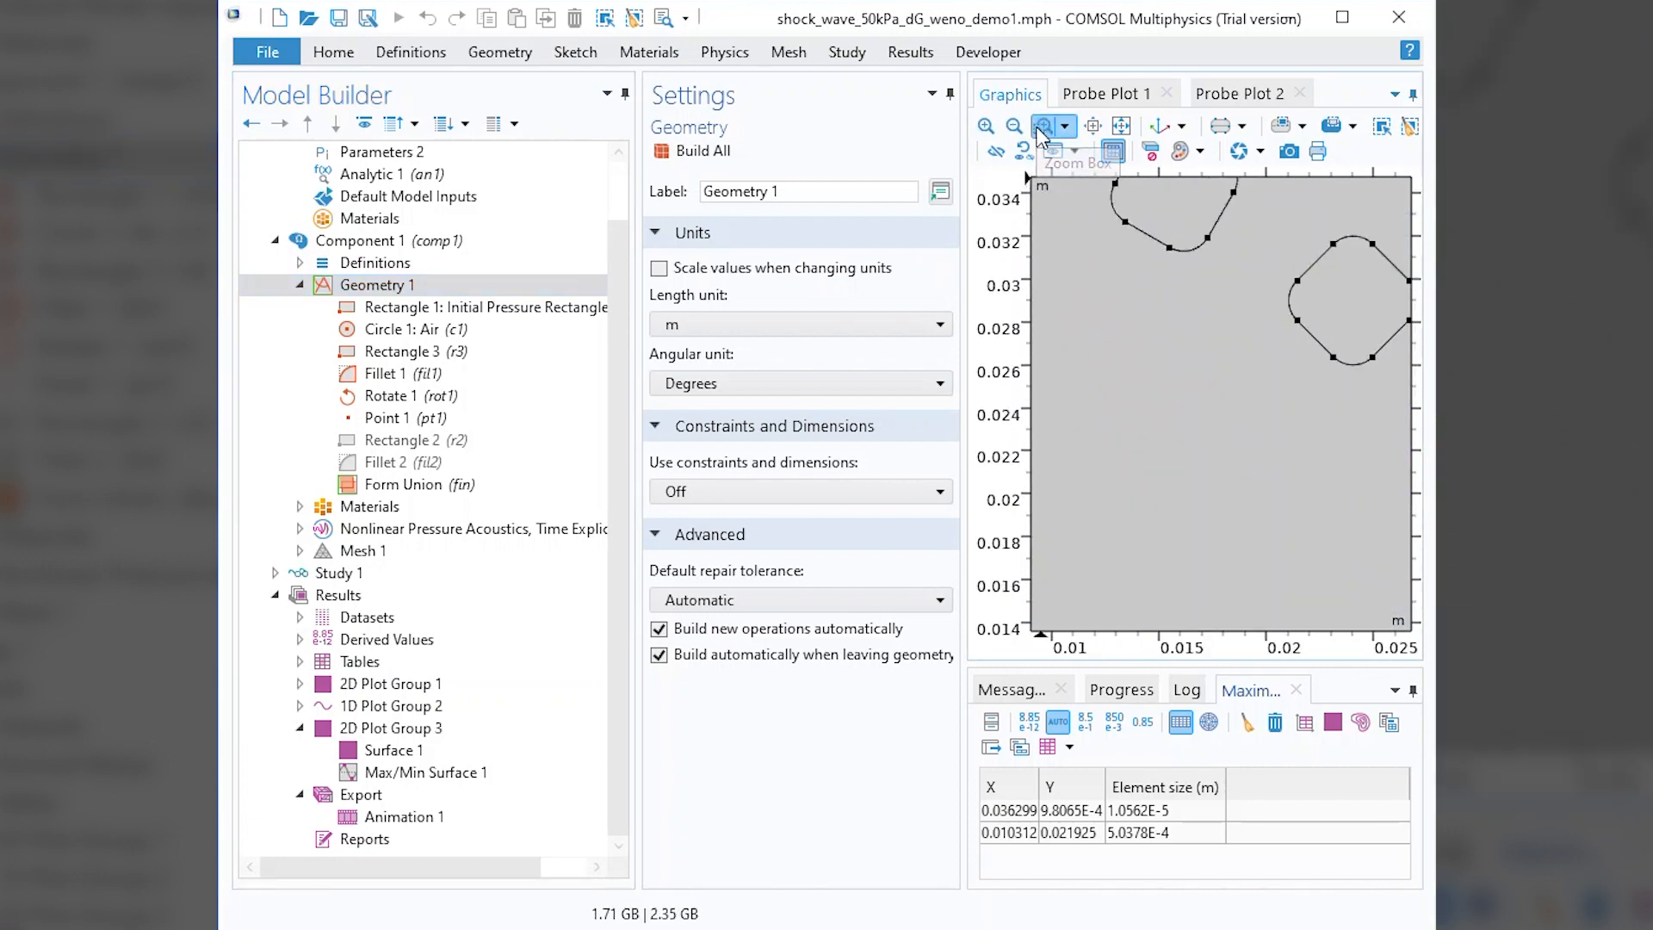
right_click_drag(1250, 407, 979, 365)
right_click_drag(1252, 607, 1144, 227)
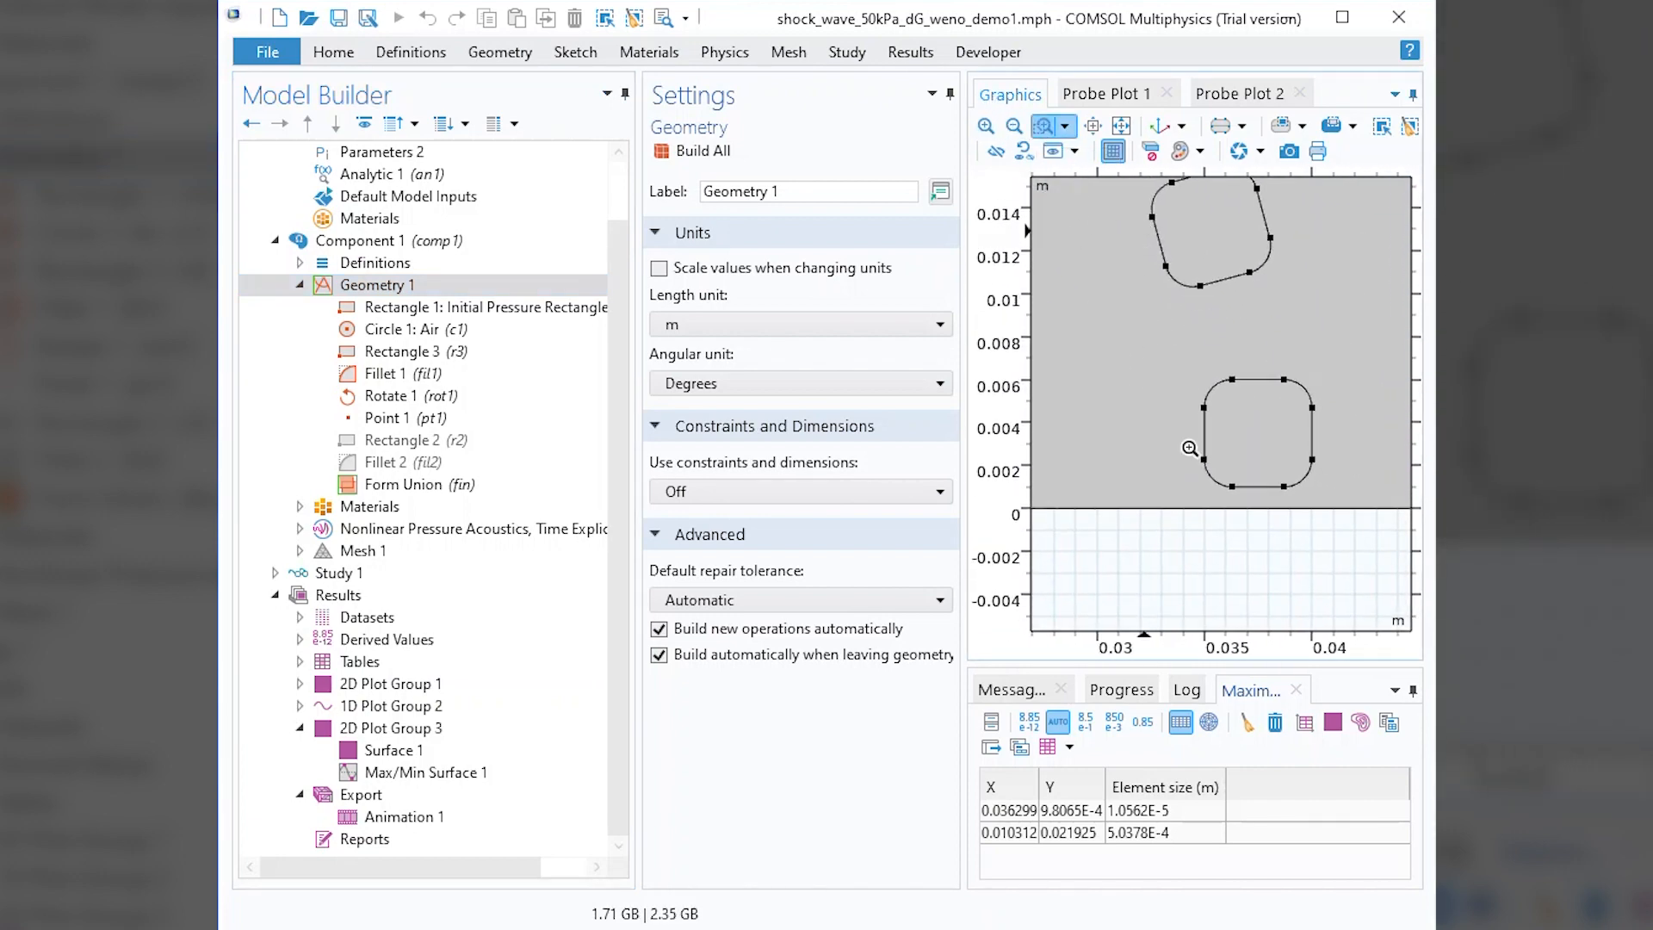
left_click_drag(1216, 465, 1254, 505)
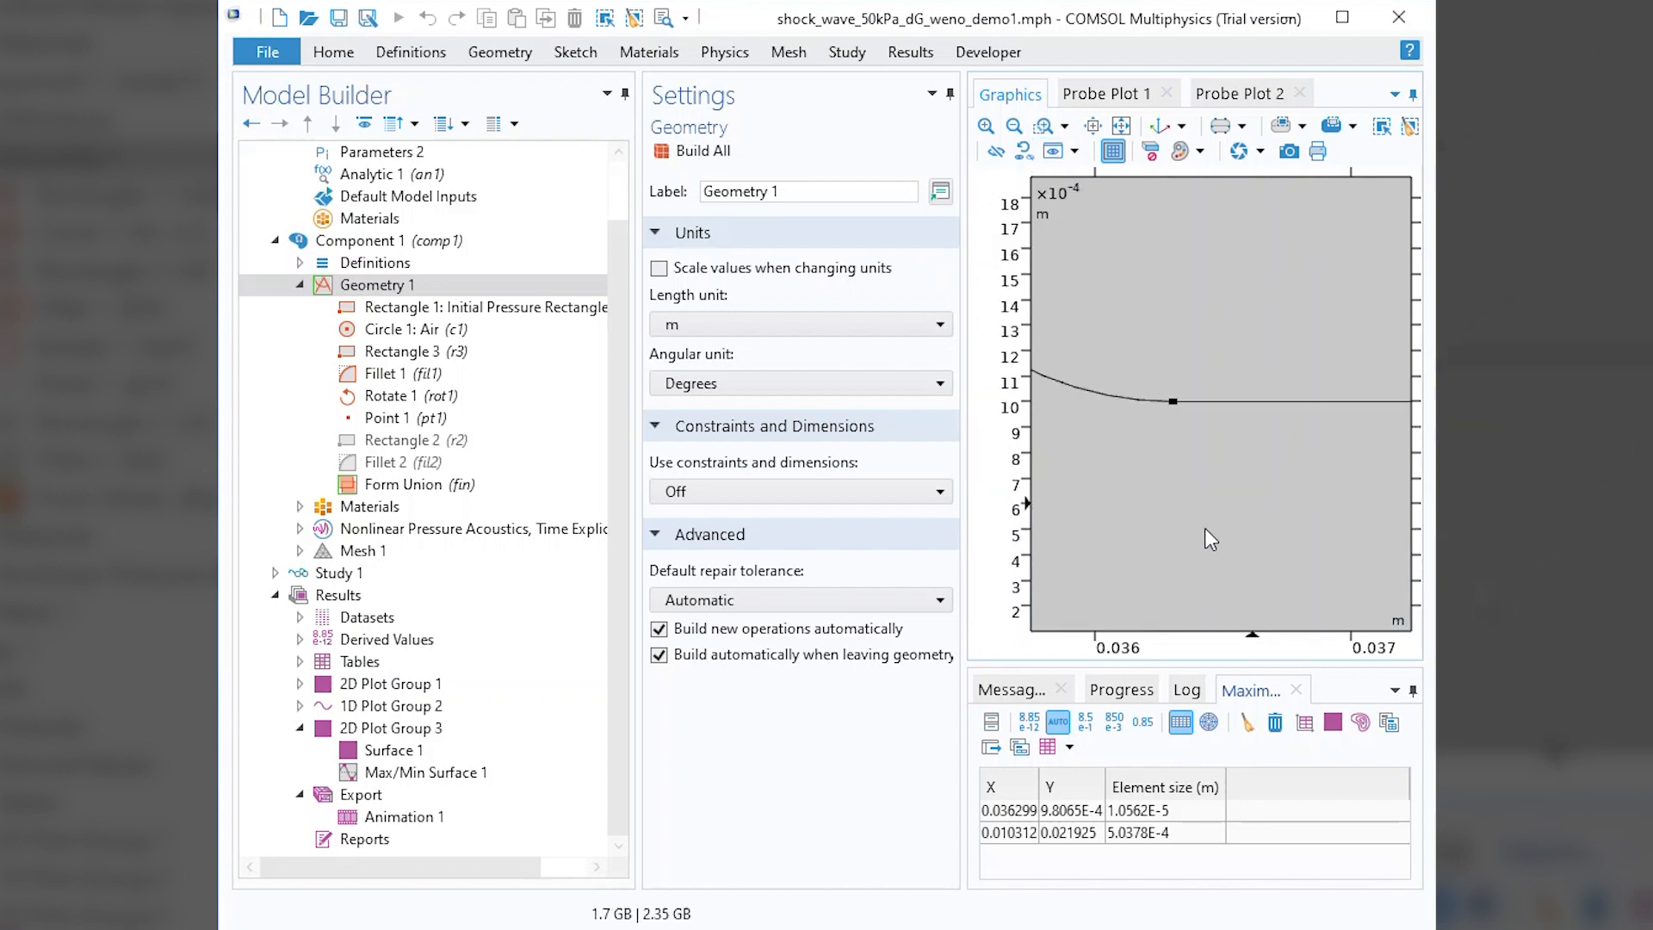
middle_click_drag(1199, 534, 1141, 349)
right_click_drag(1141, 348, 1141, 580)
middle_click_drag(1188, 545, 1176, 469)
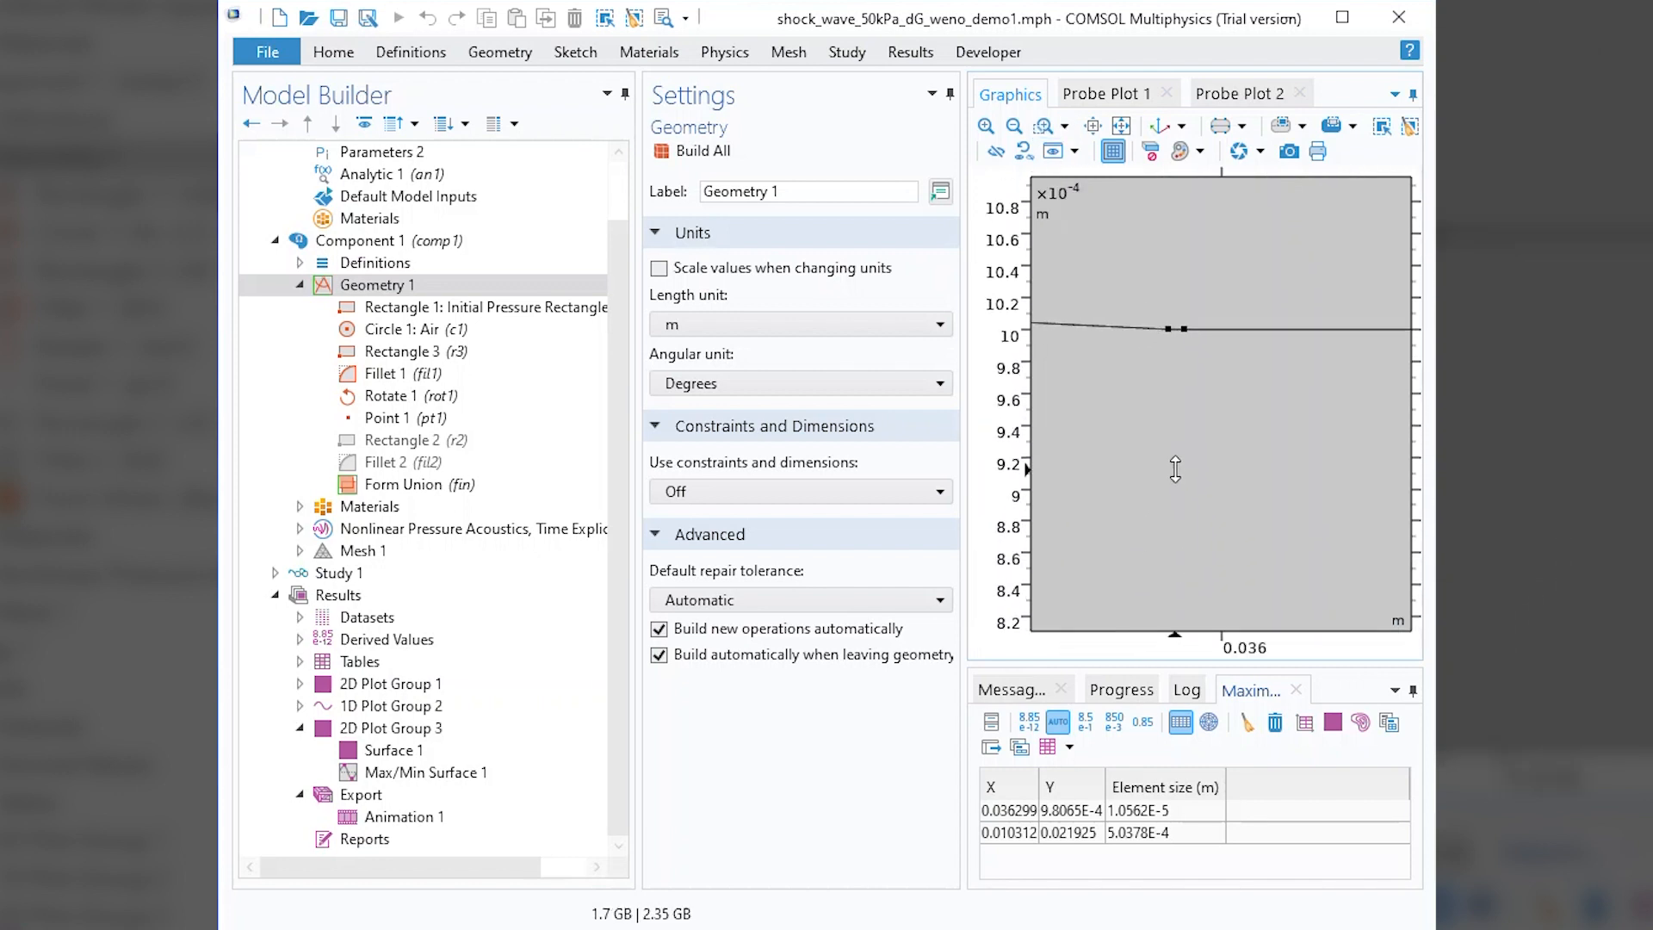
right_click_drag(1175, 470, 1189, 560)
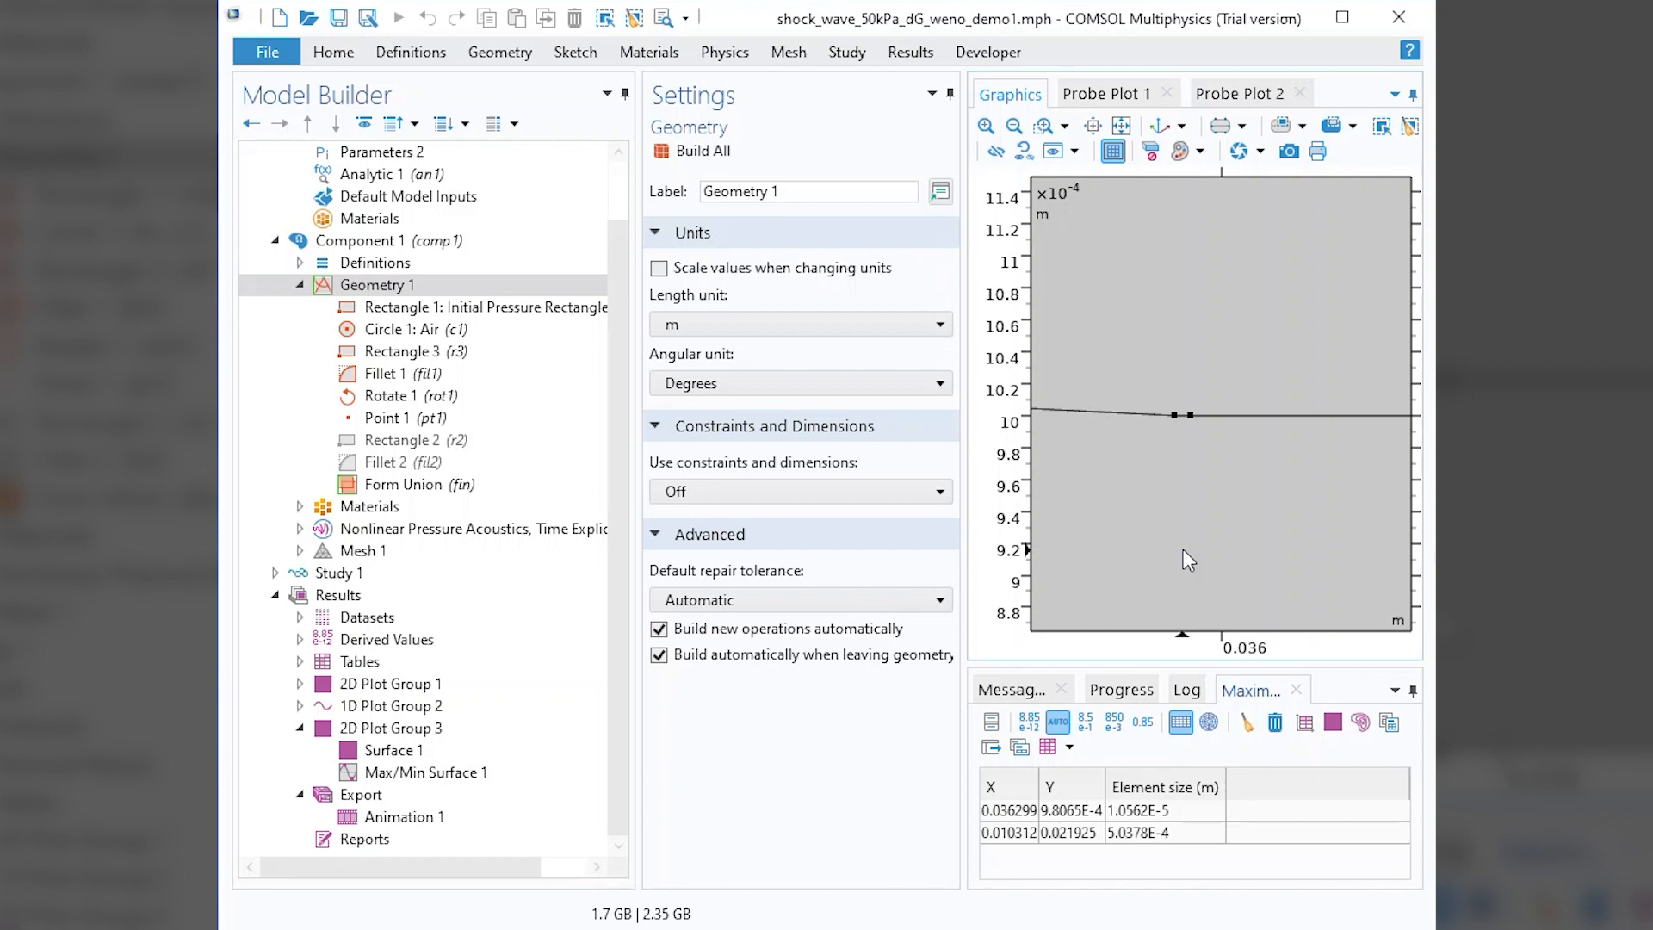
Add an Ignore Vertices virtual operation to Geometry 1, ignoring vertex 47 beside the fillet's end point, and build all.
right_click(410, 287)
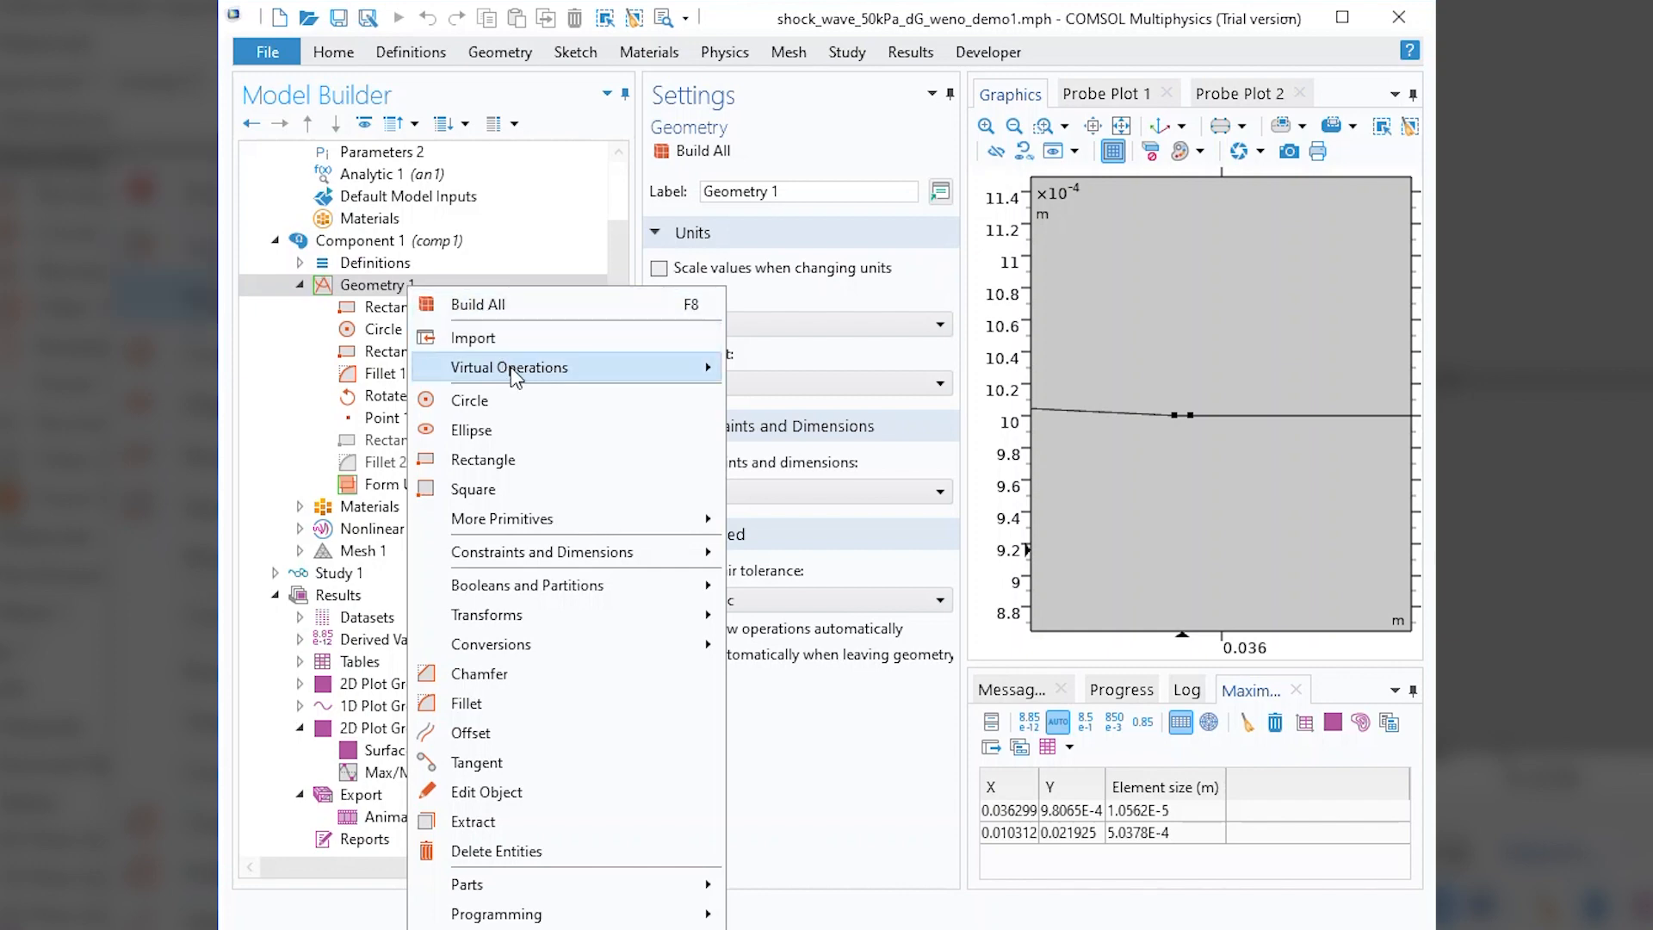
mouse_move(534, 376)
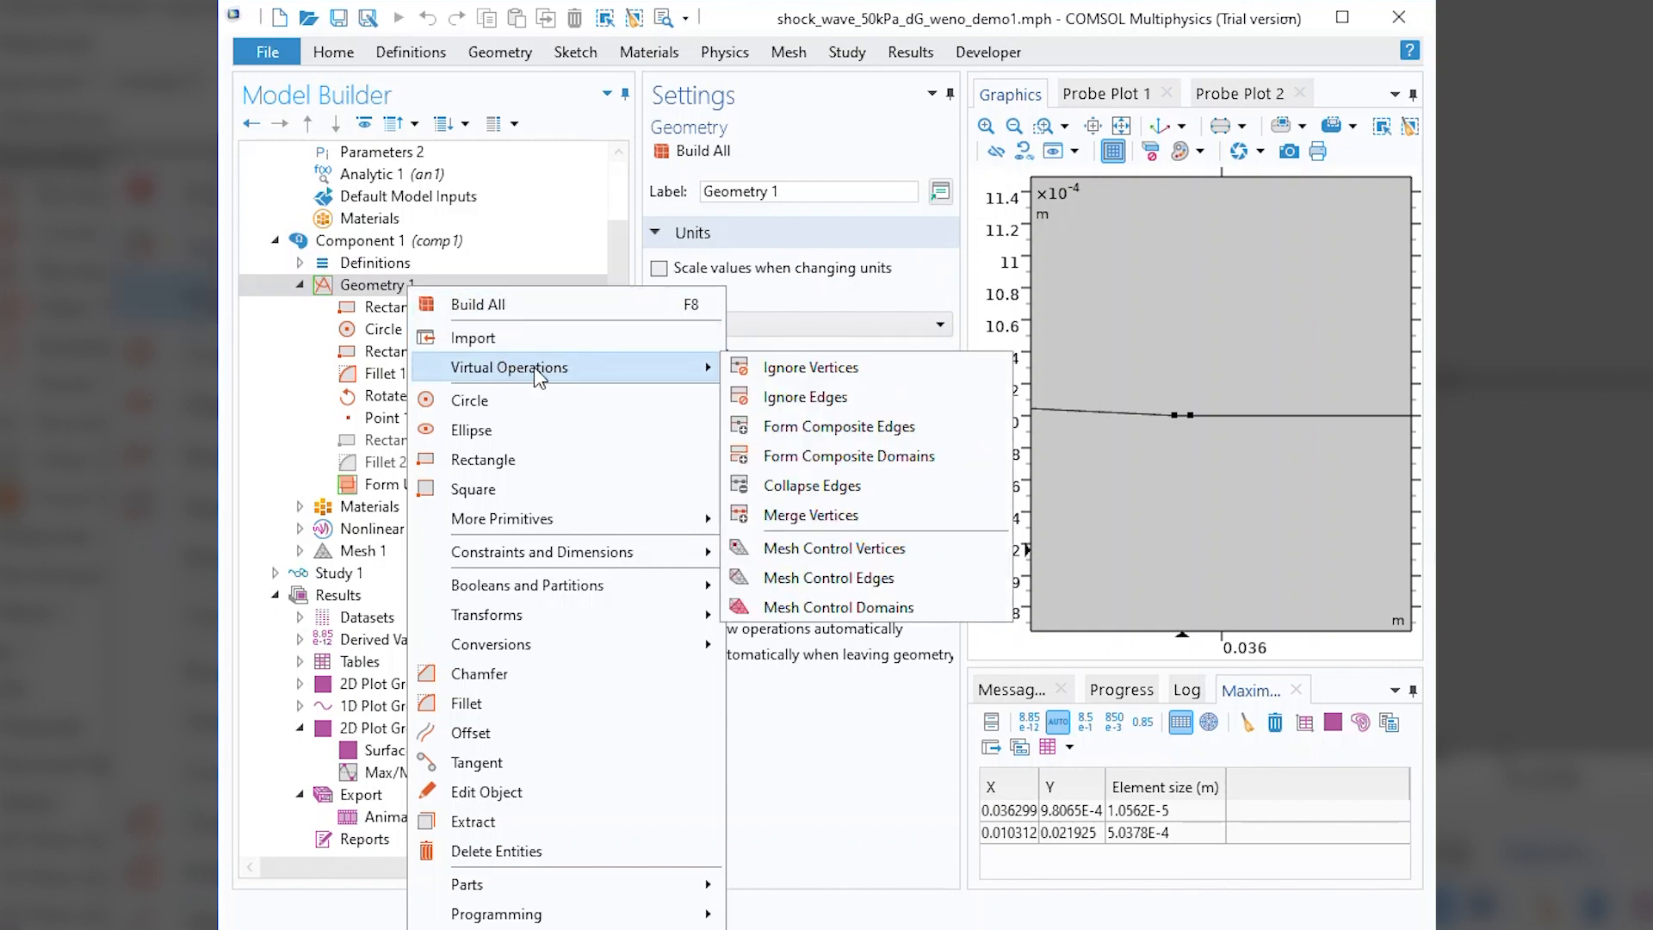
left_click(814, 368)
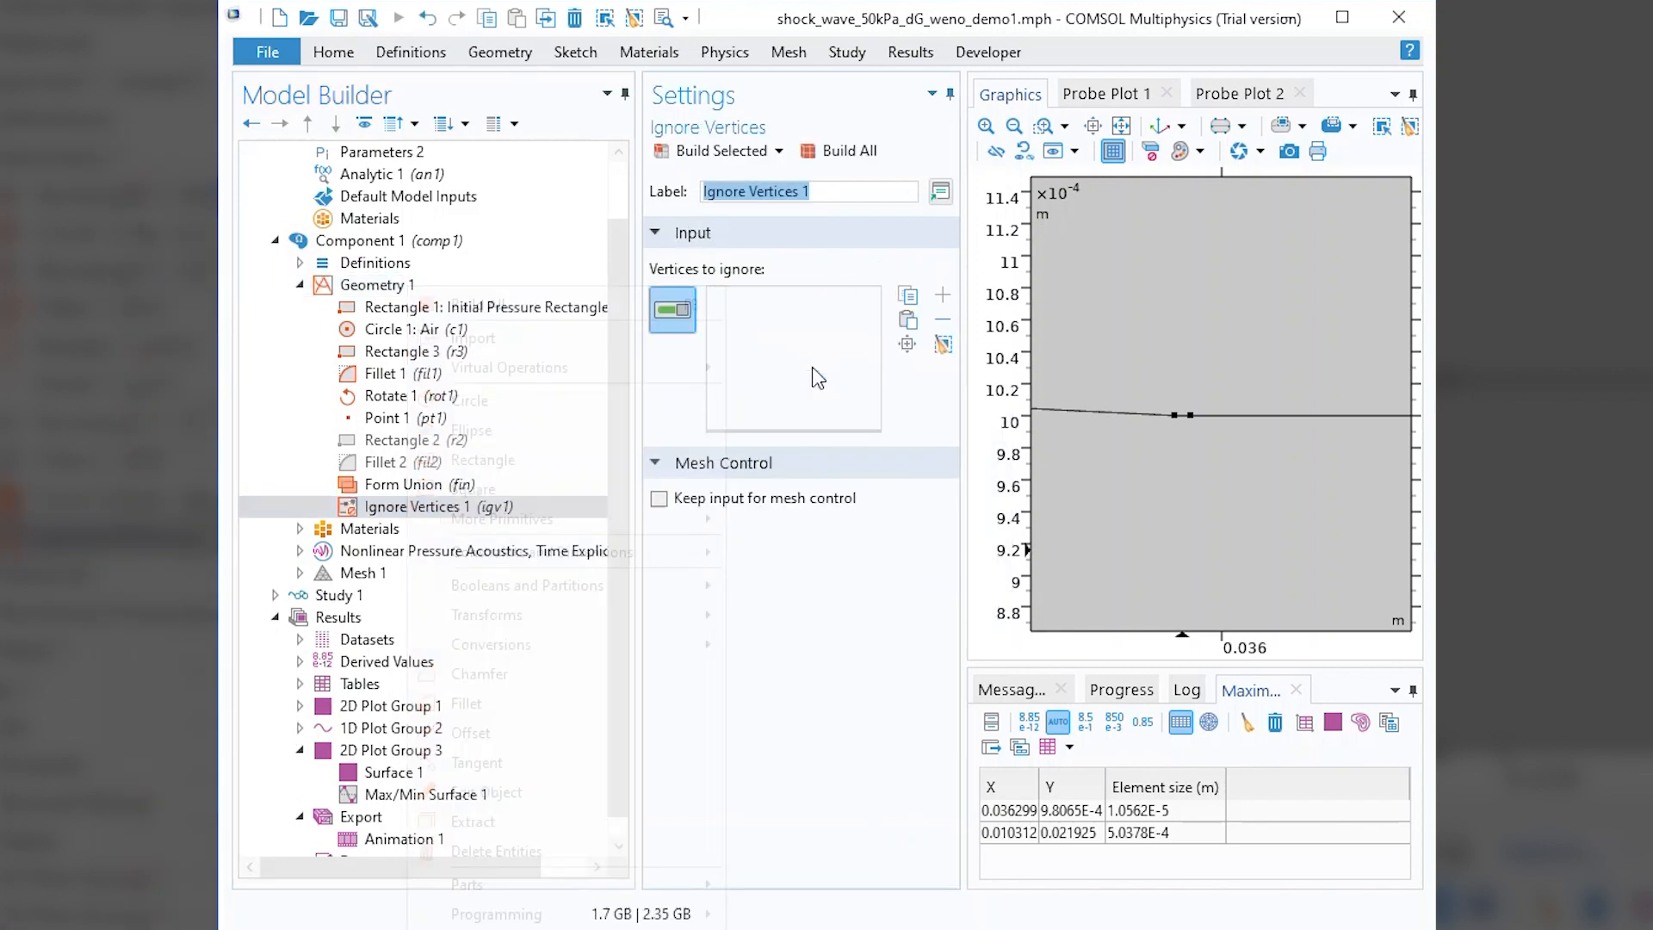
left_click(1190, 417)
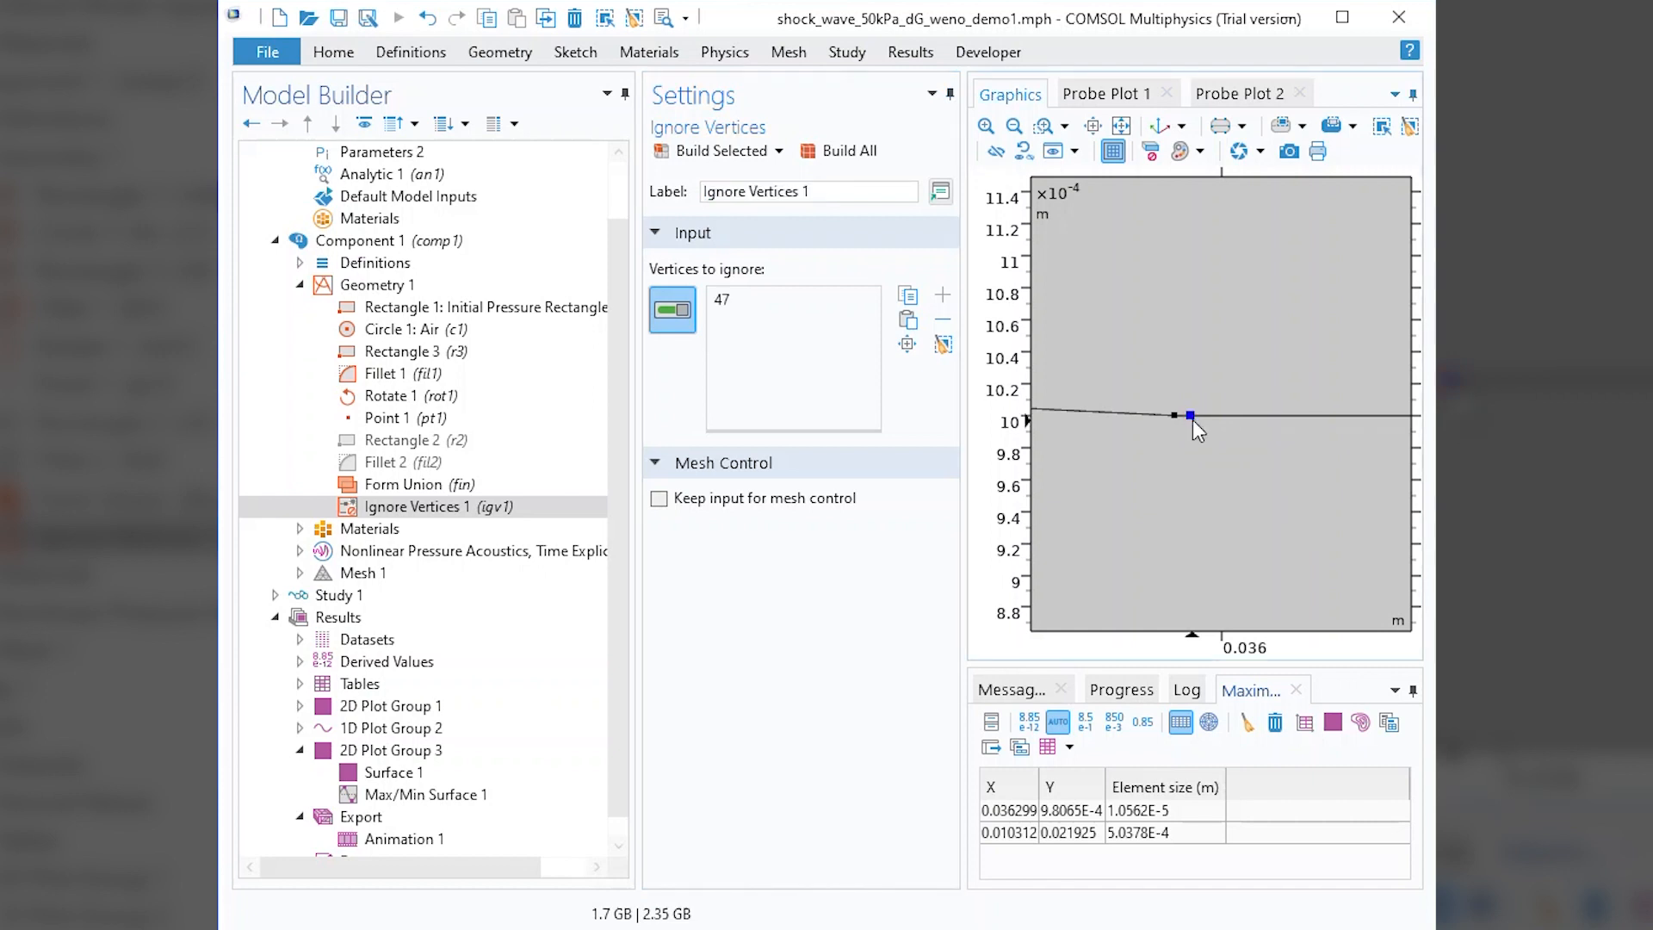
left_click(849, 155)
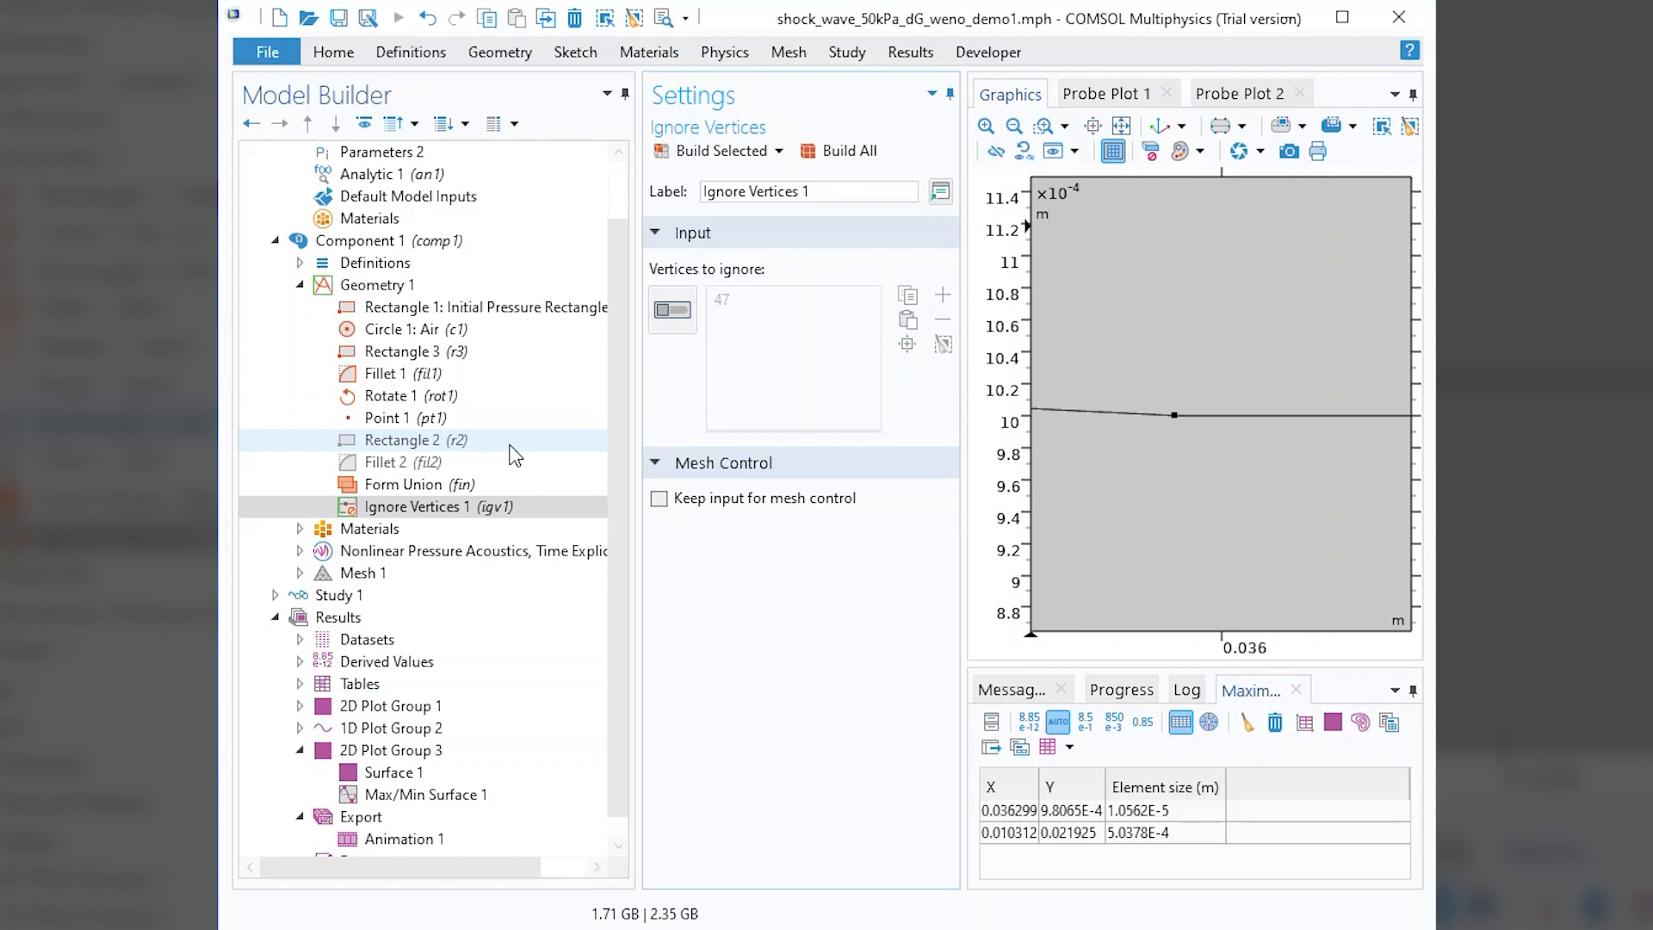
Get the initial value of Study 1 on the modified geometry and show 2D Plot Group 3.
right_click(347, 618)
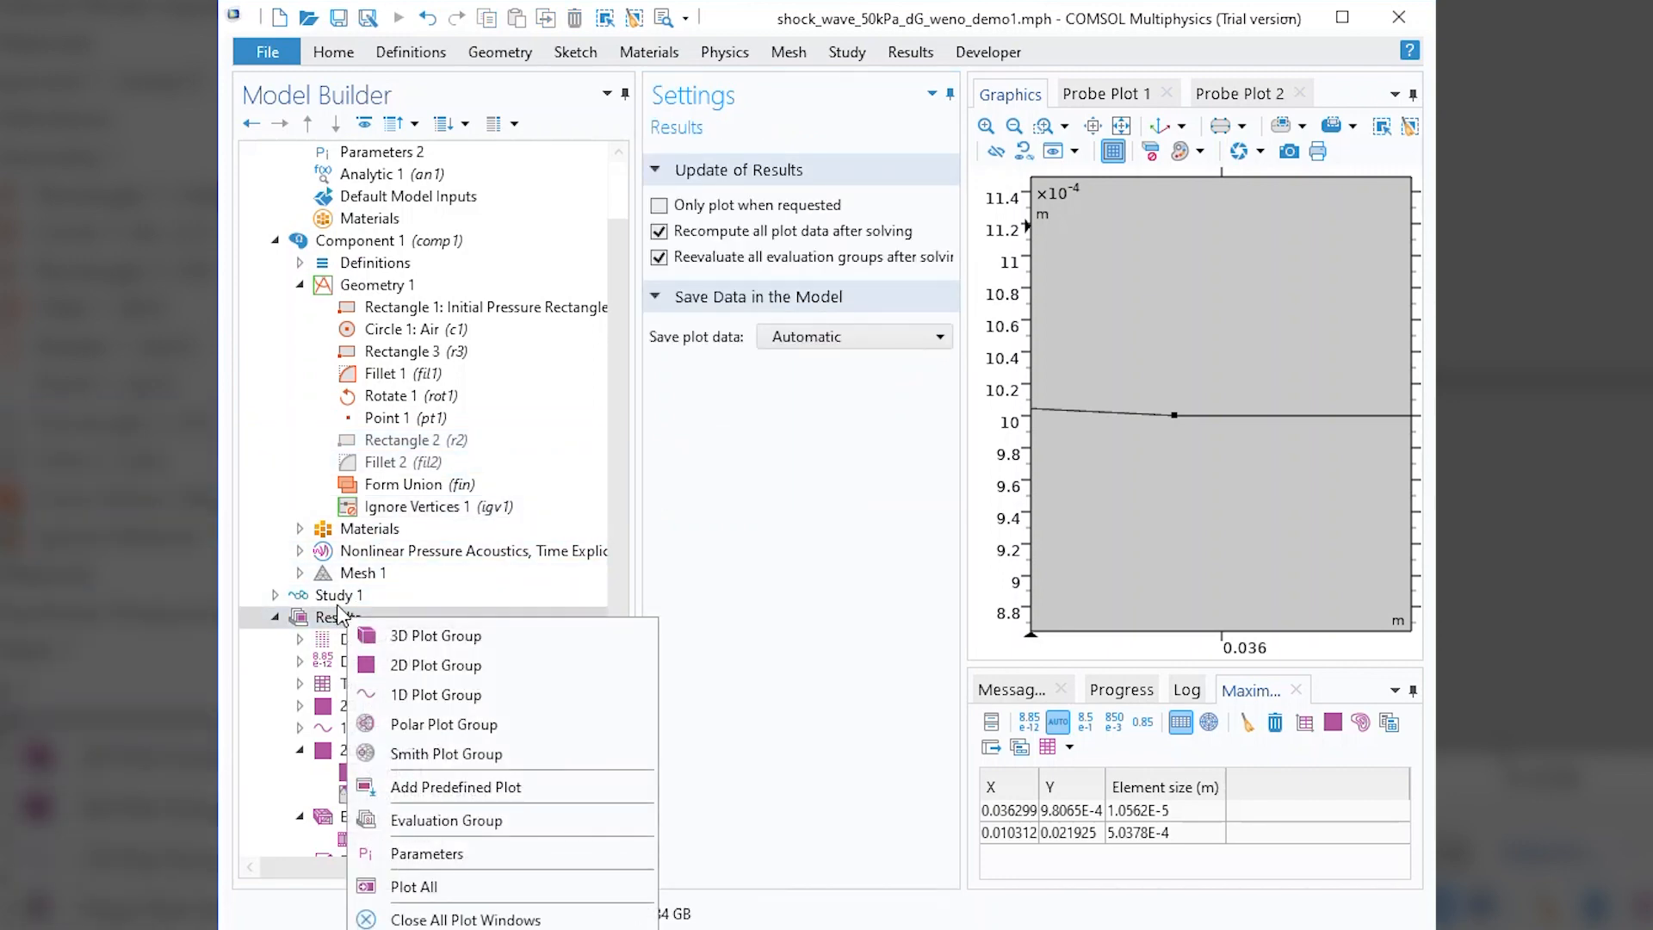
right_click(327, 594)
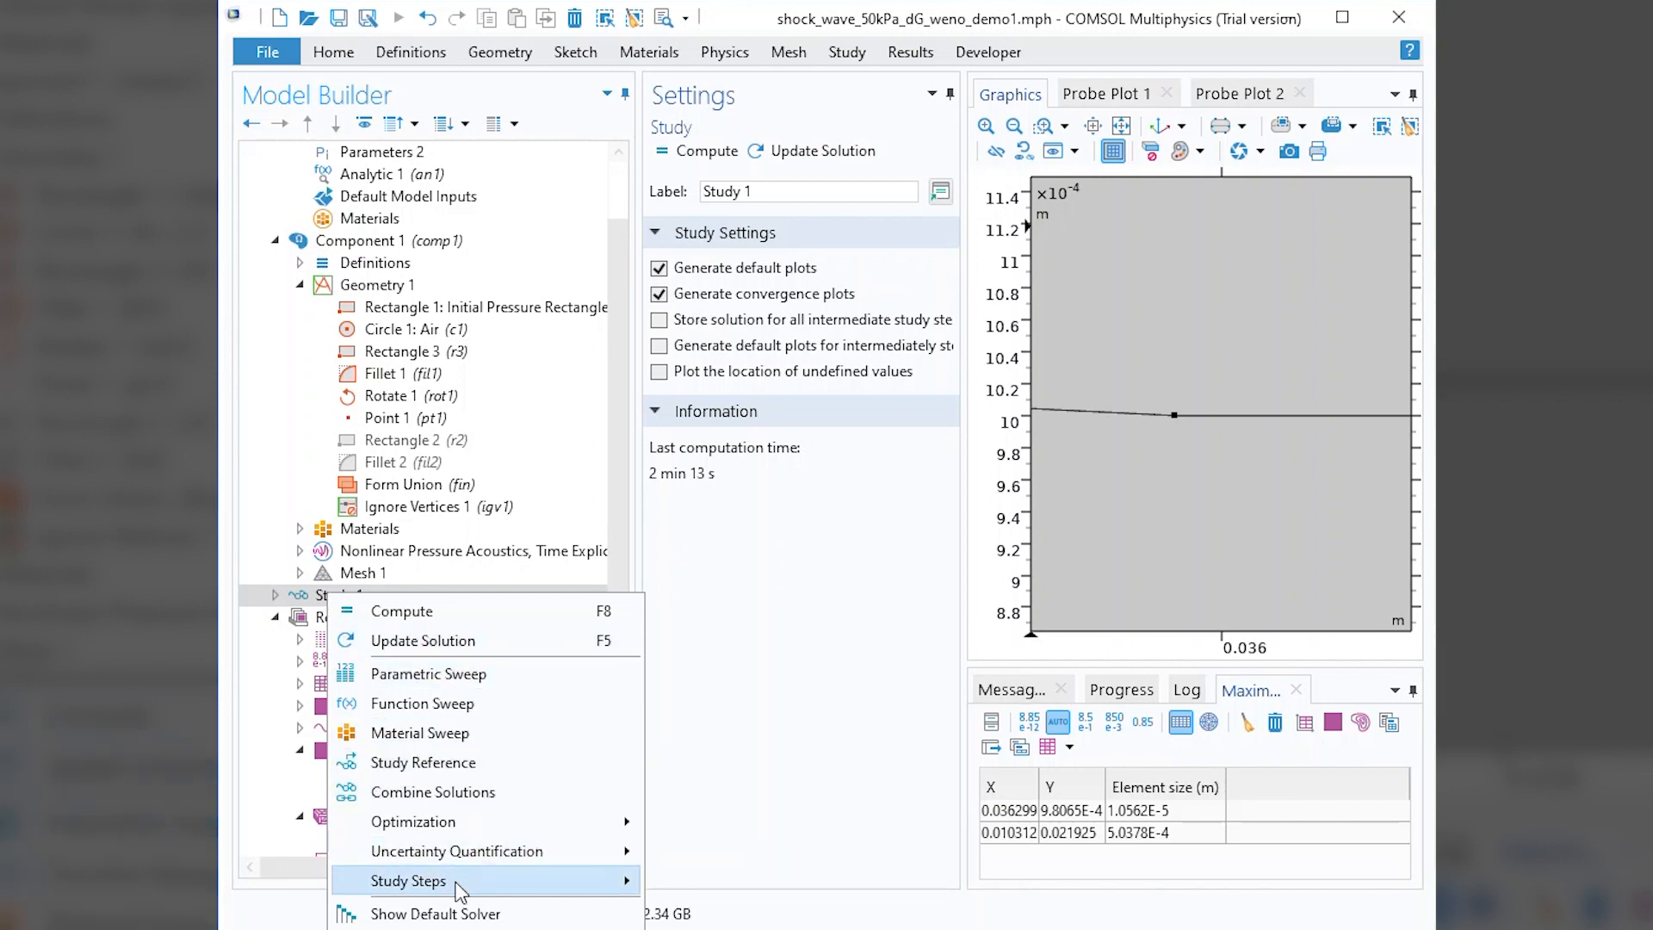
left_click(402, 611)
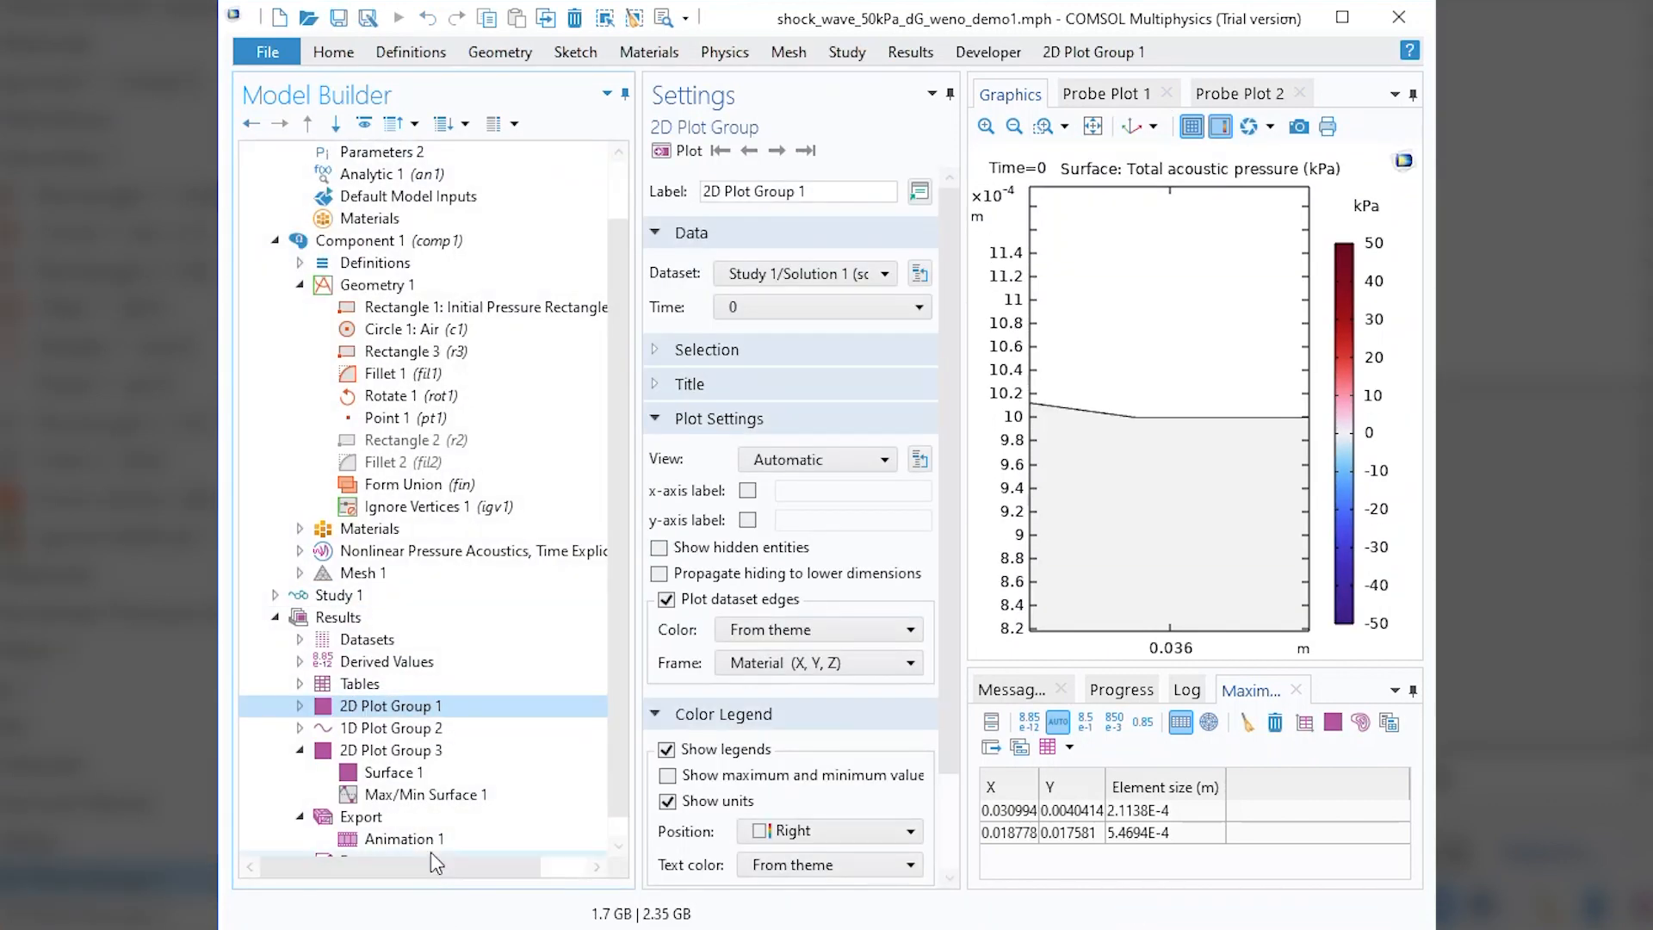
left_click(411, 751)
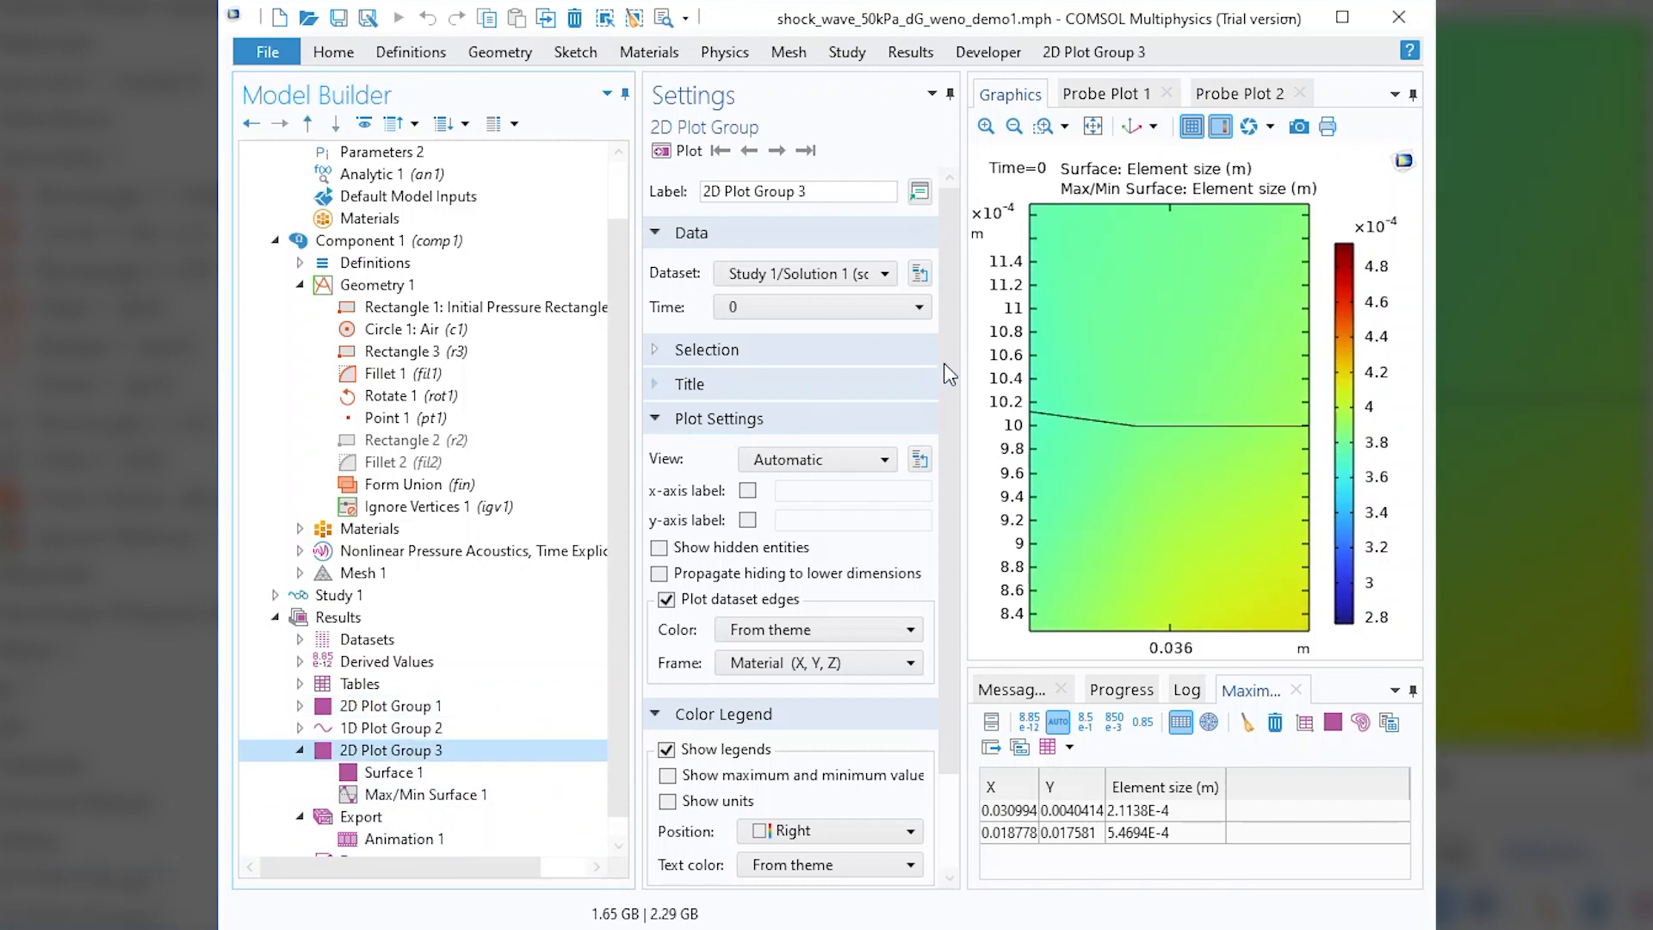
Examine the element size plot over the whole domain and up close where the minimum element size lies.
left_click(1092, 128)
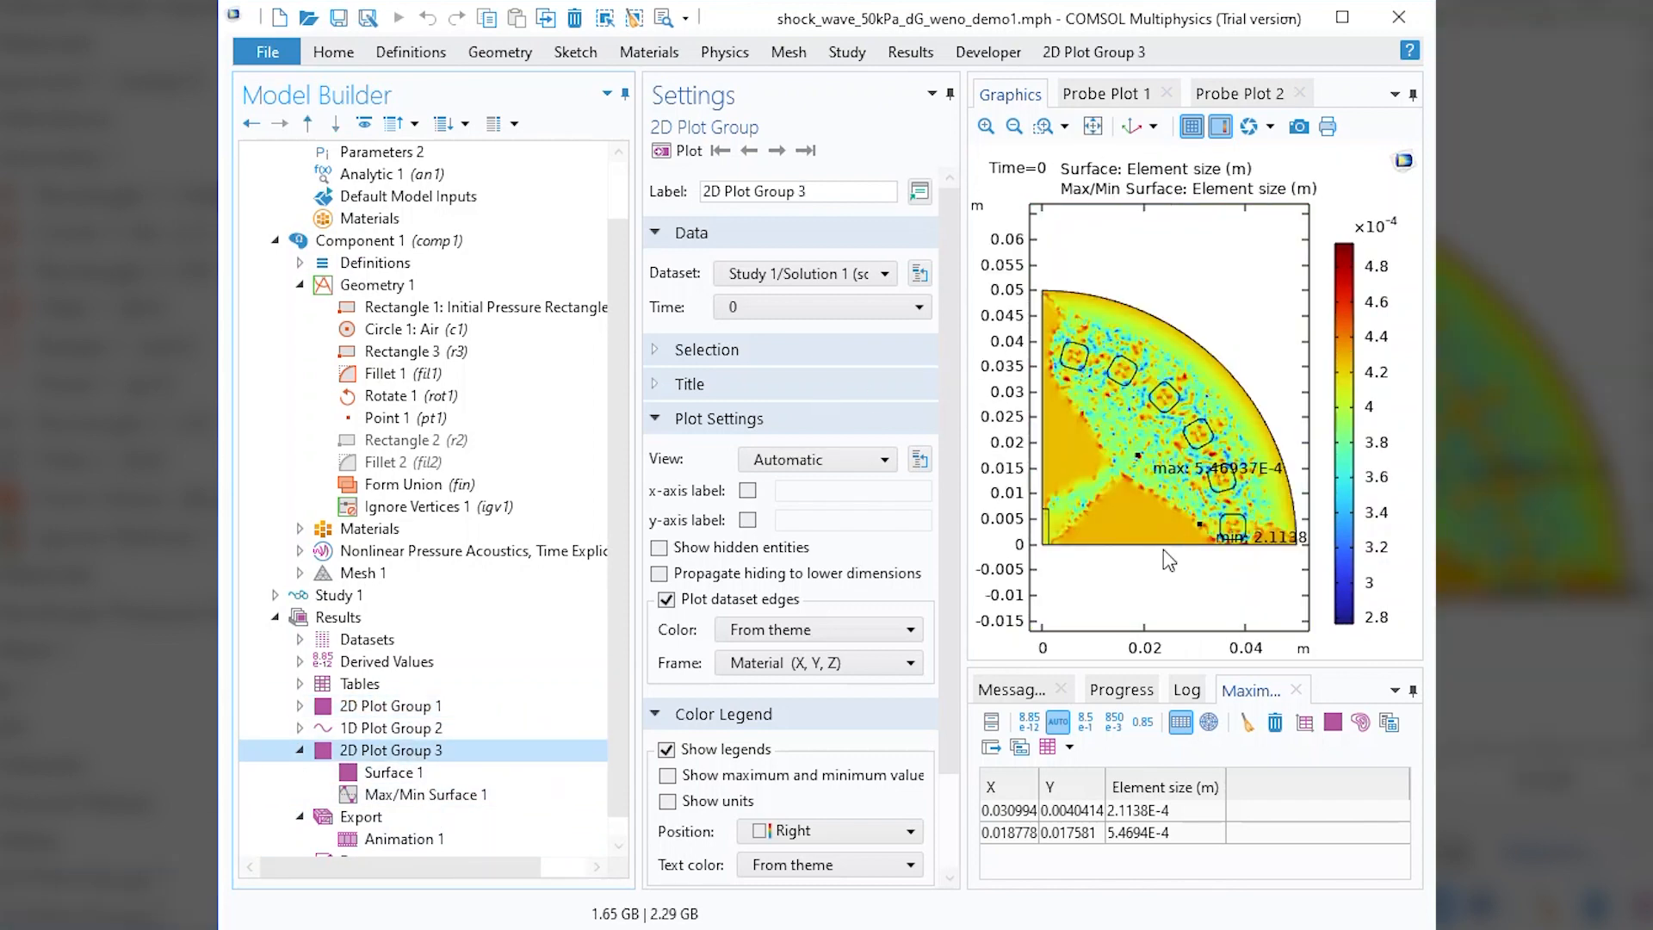
scroll(1124, 596, "up", 3)
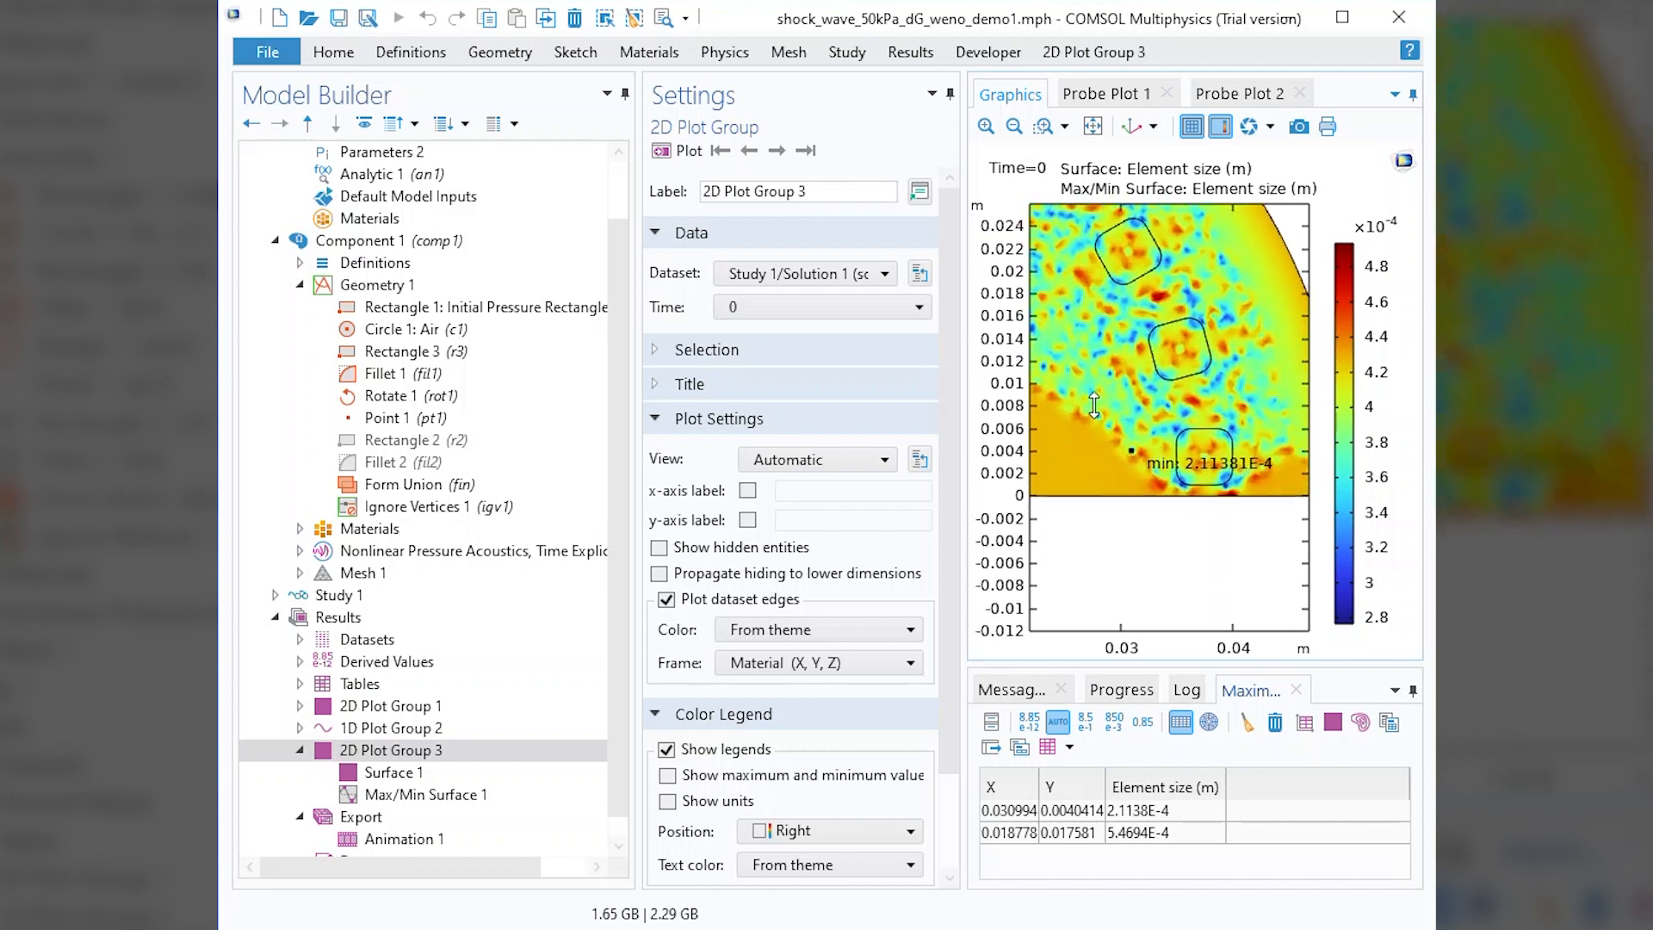
left_click_drag(1190, 541, 1159, 583)
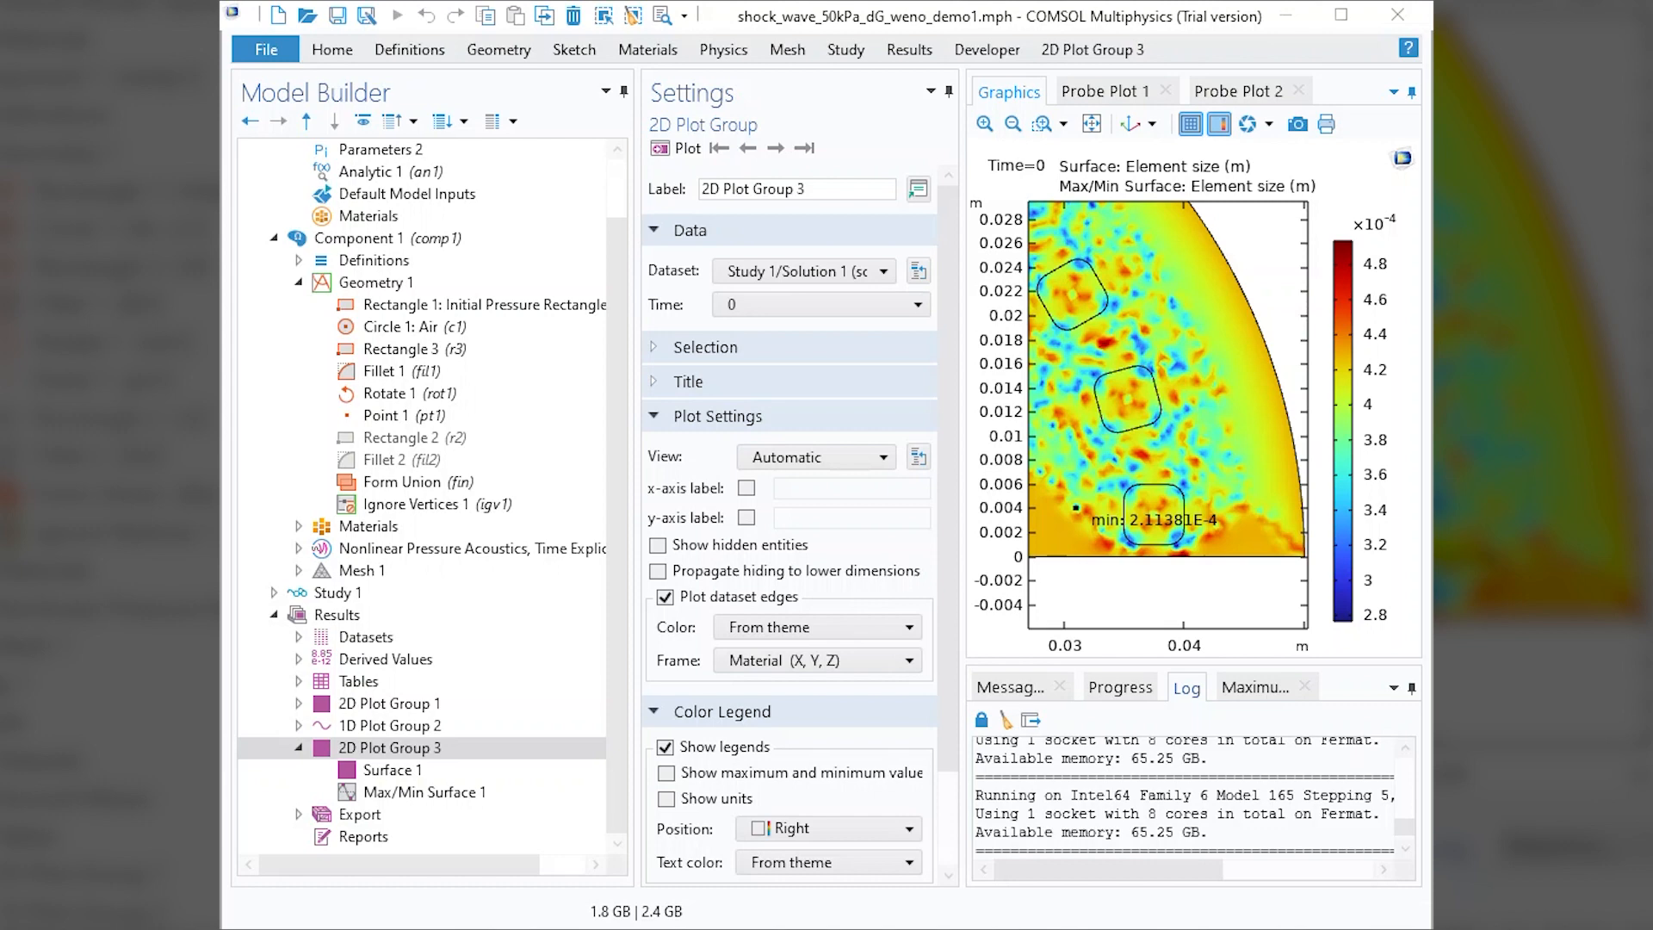
Compute Study 1, show the whole domain during the run, and cancel the computation after about 11 µs of simulated time.
left_click(379, 587)
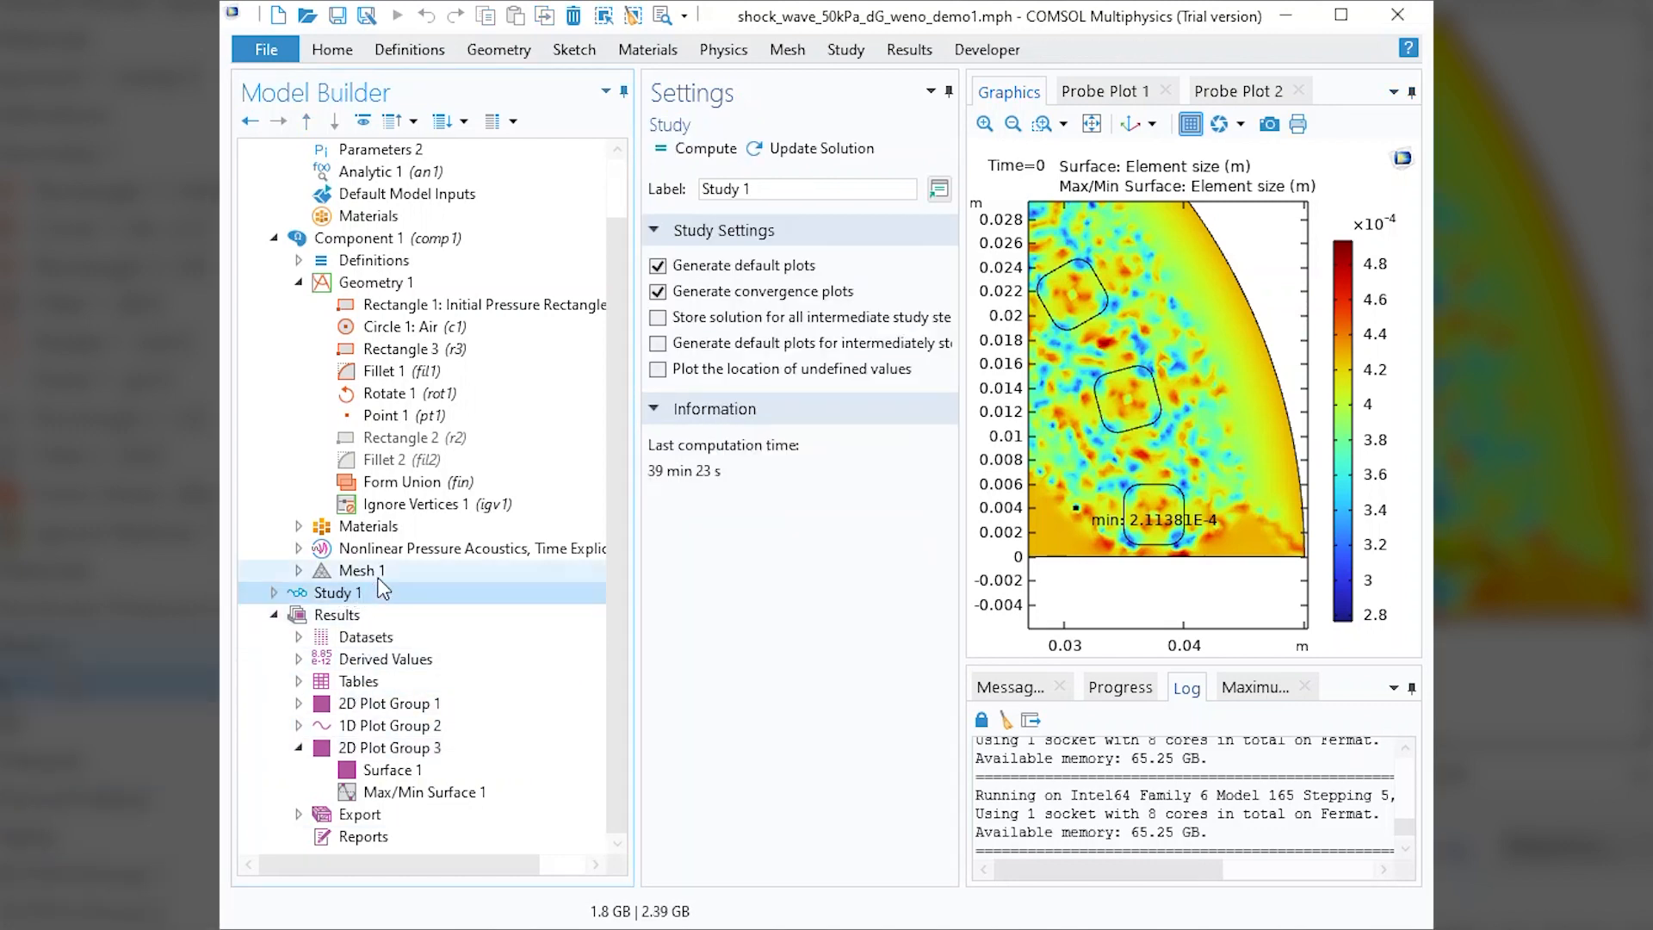
left_click(696, 149)
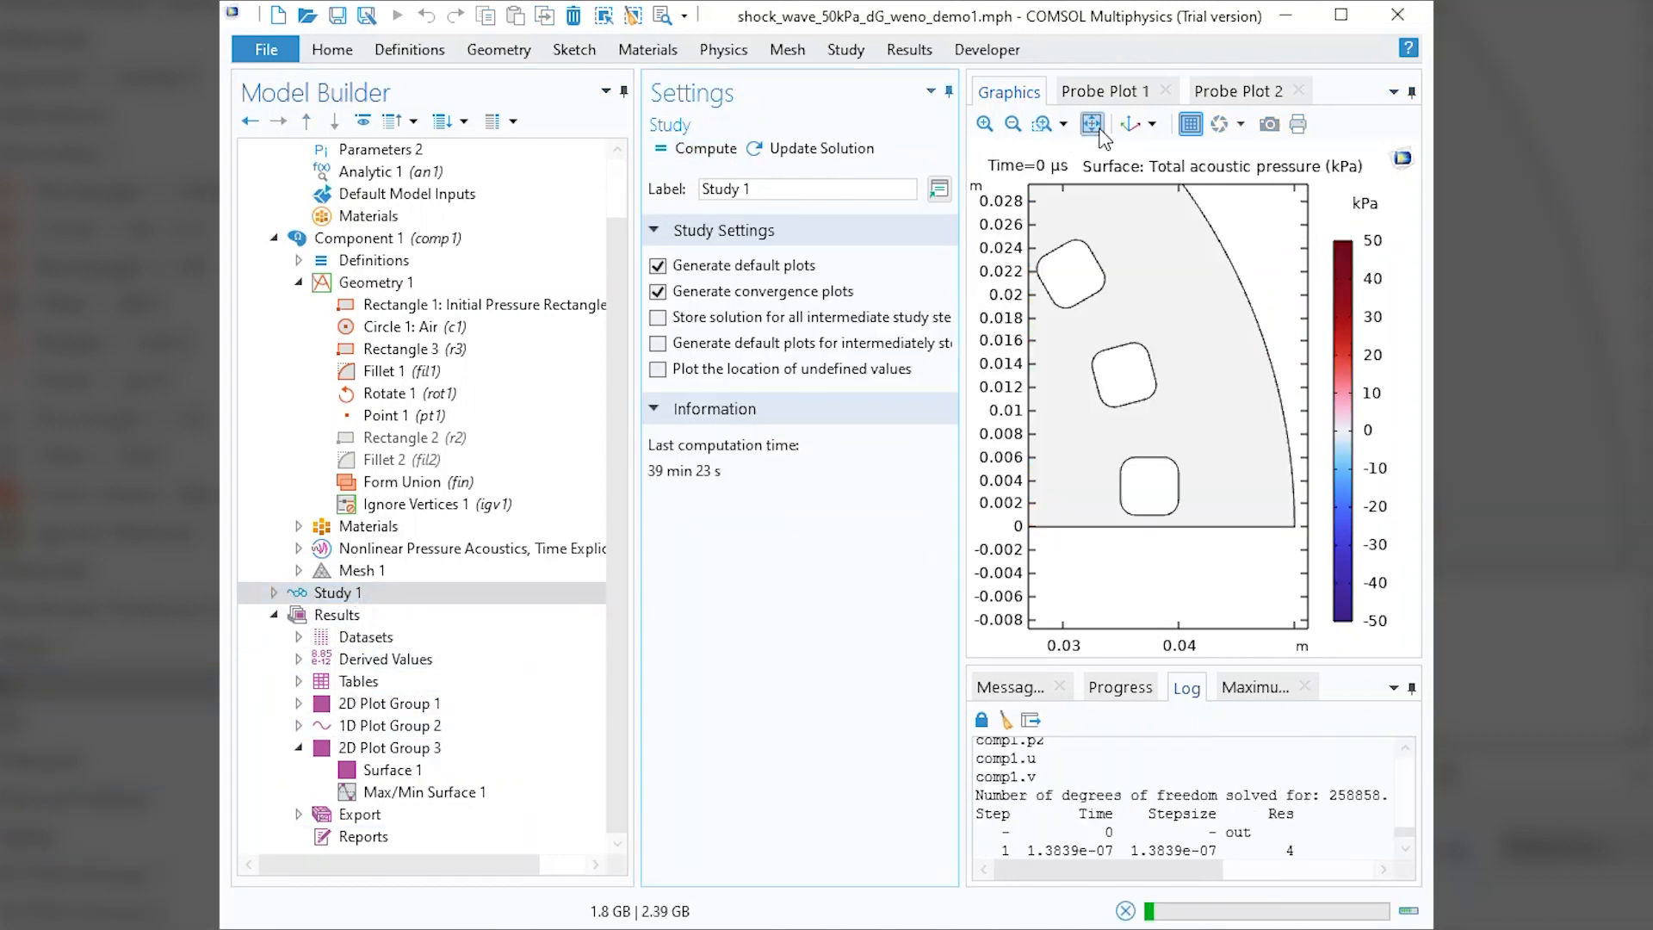
left_click(1100, 131)
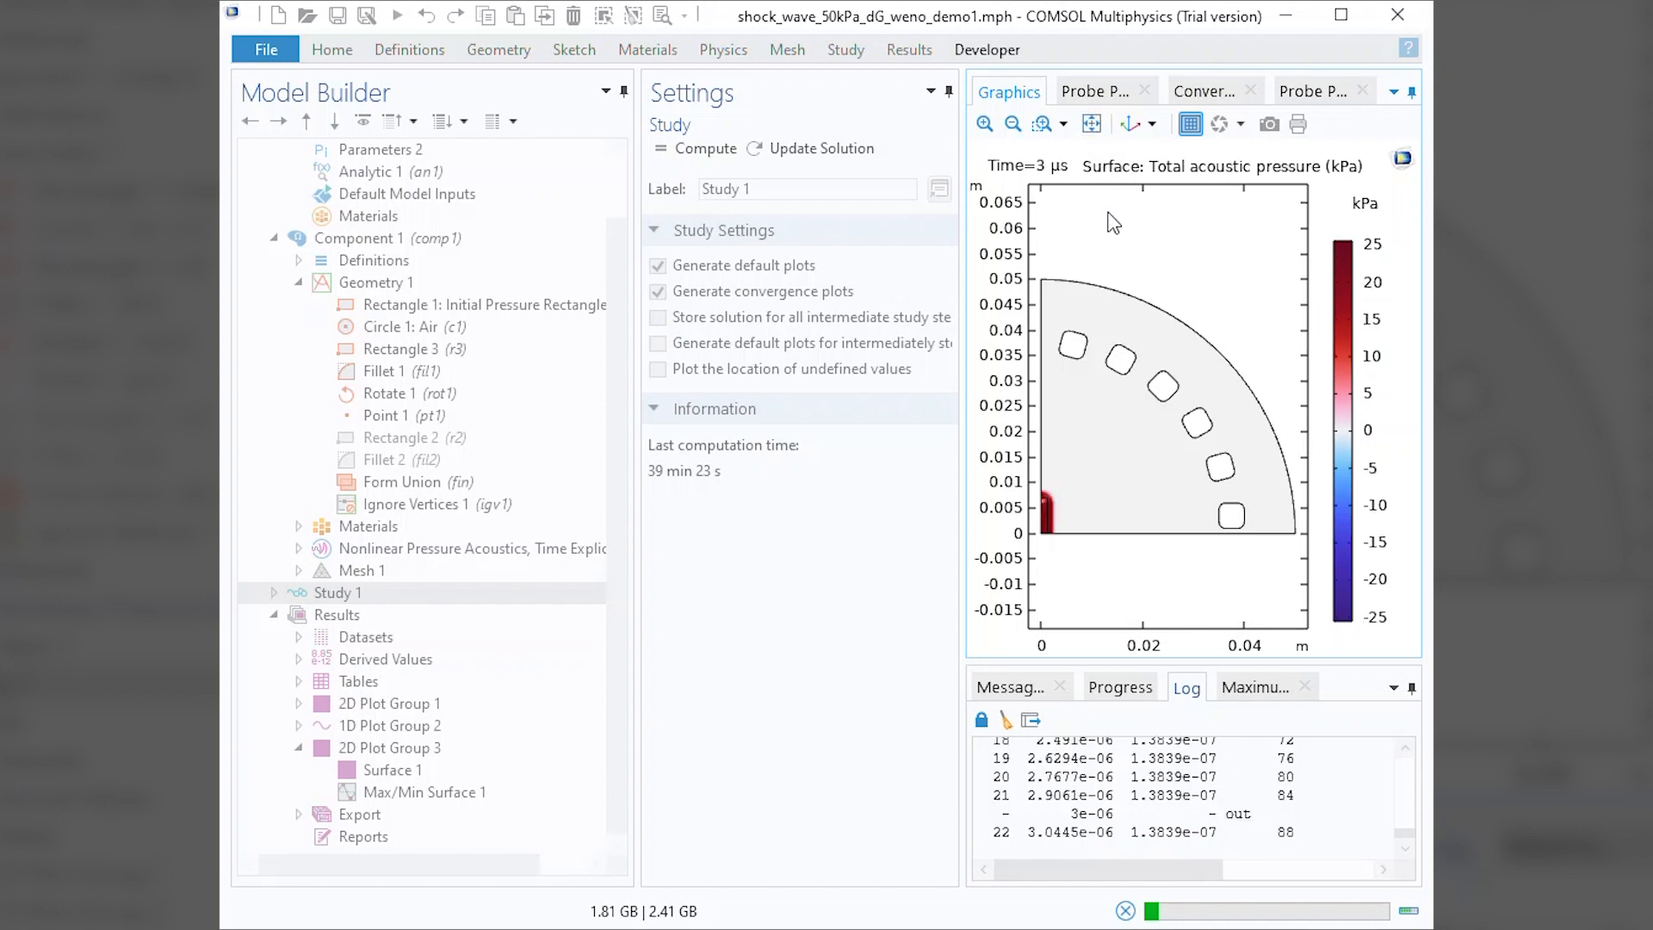
left_click(1125, 911)
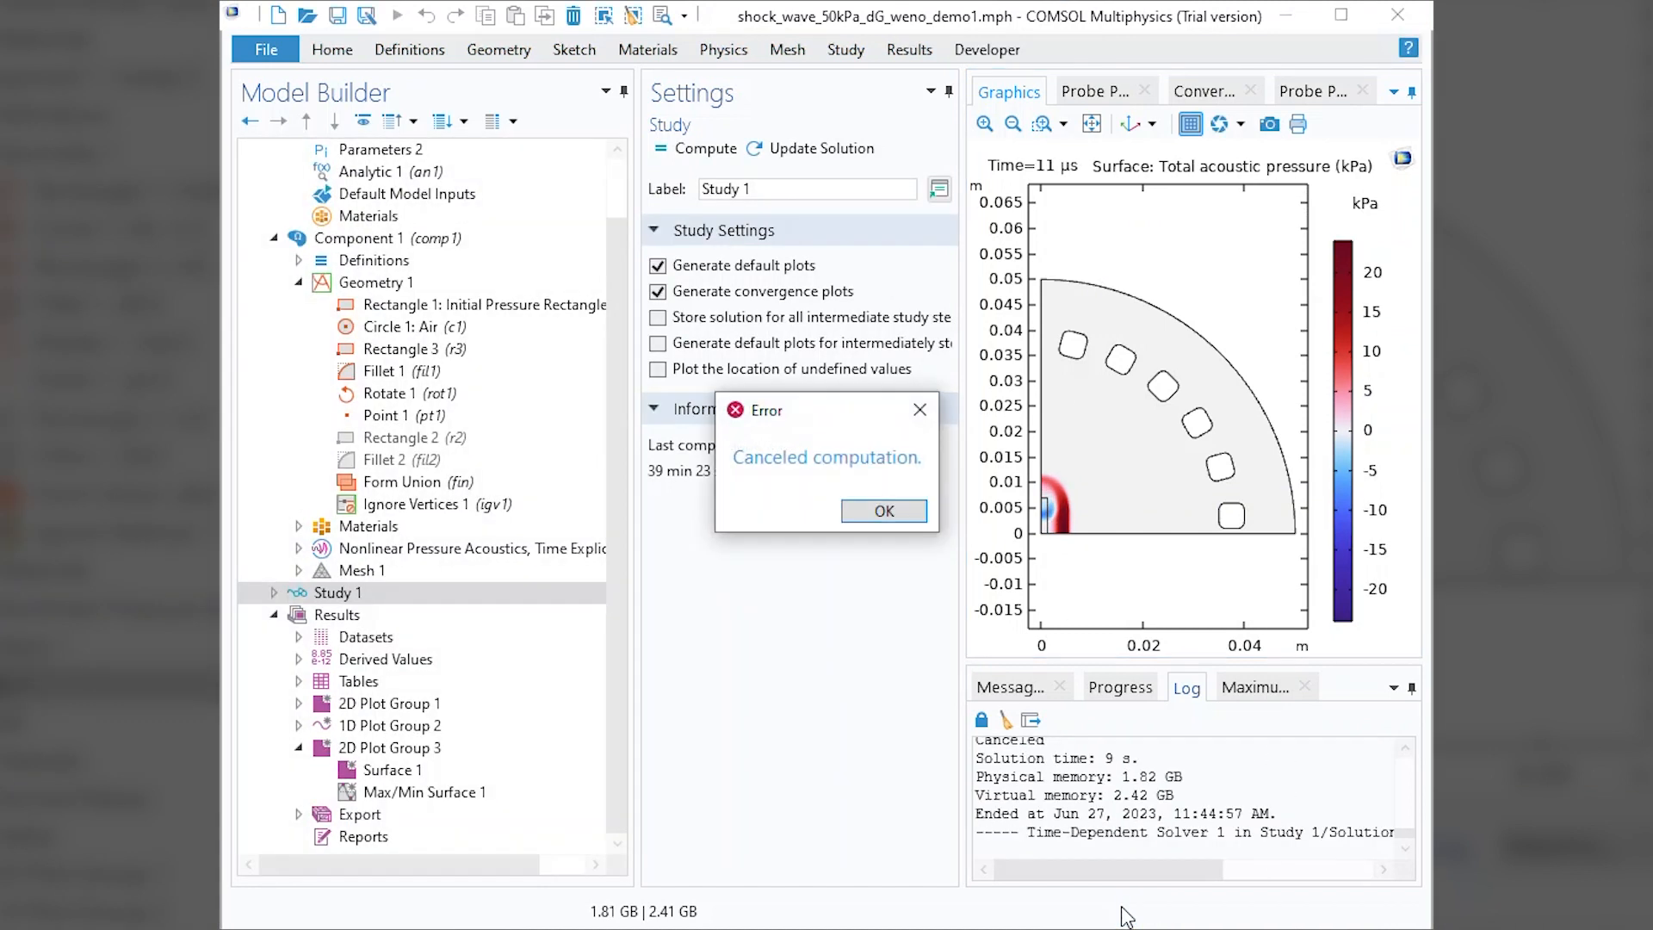
left_click(884, 512)
Copy the step size of one of the last time steps from the solver log.
scroll(1180, 813, "up", 5)
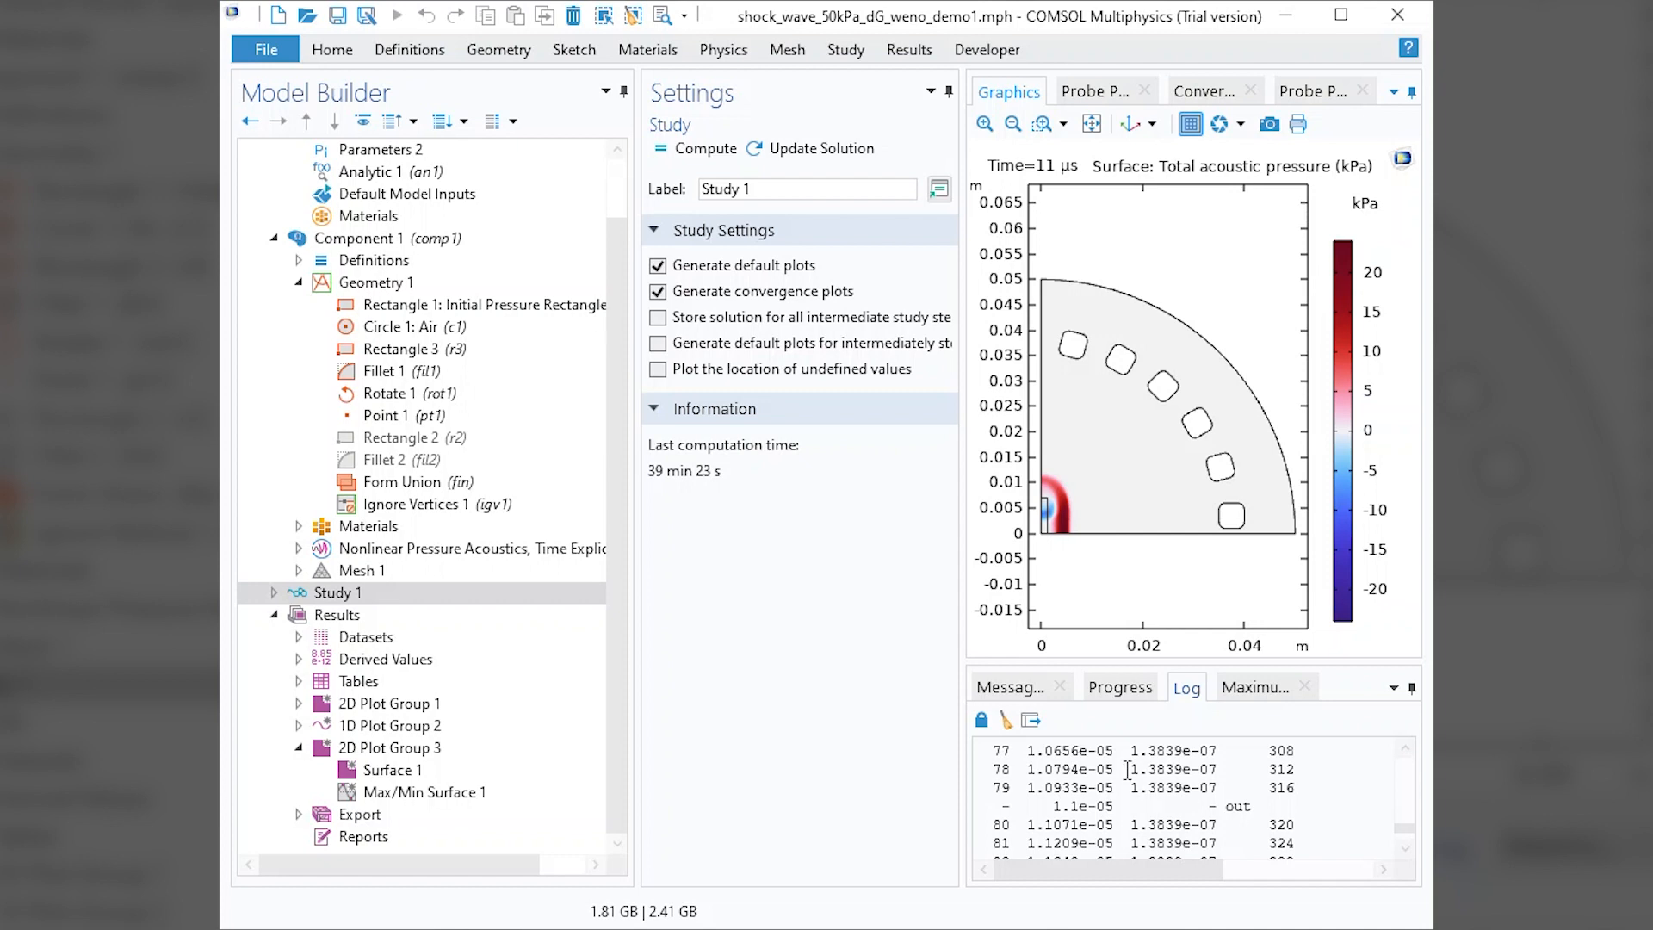
left_click_drag(1129, 769, 1218, 764)
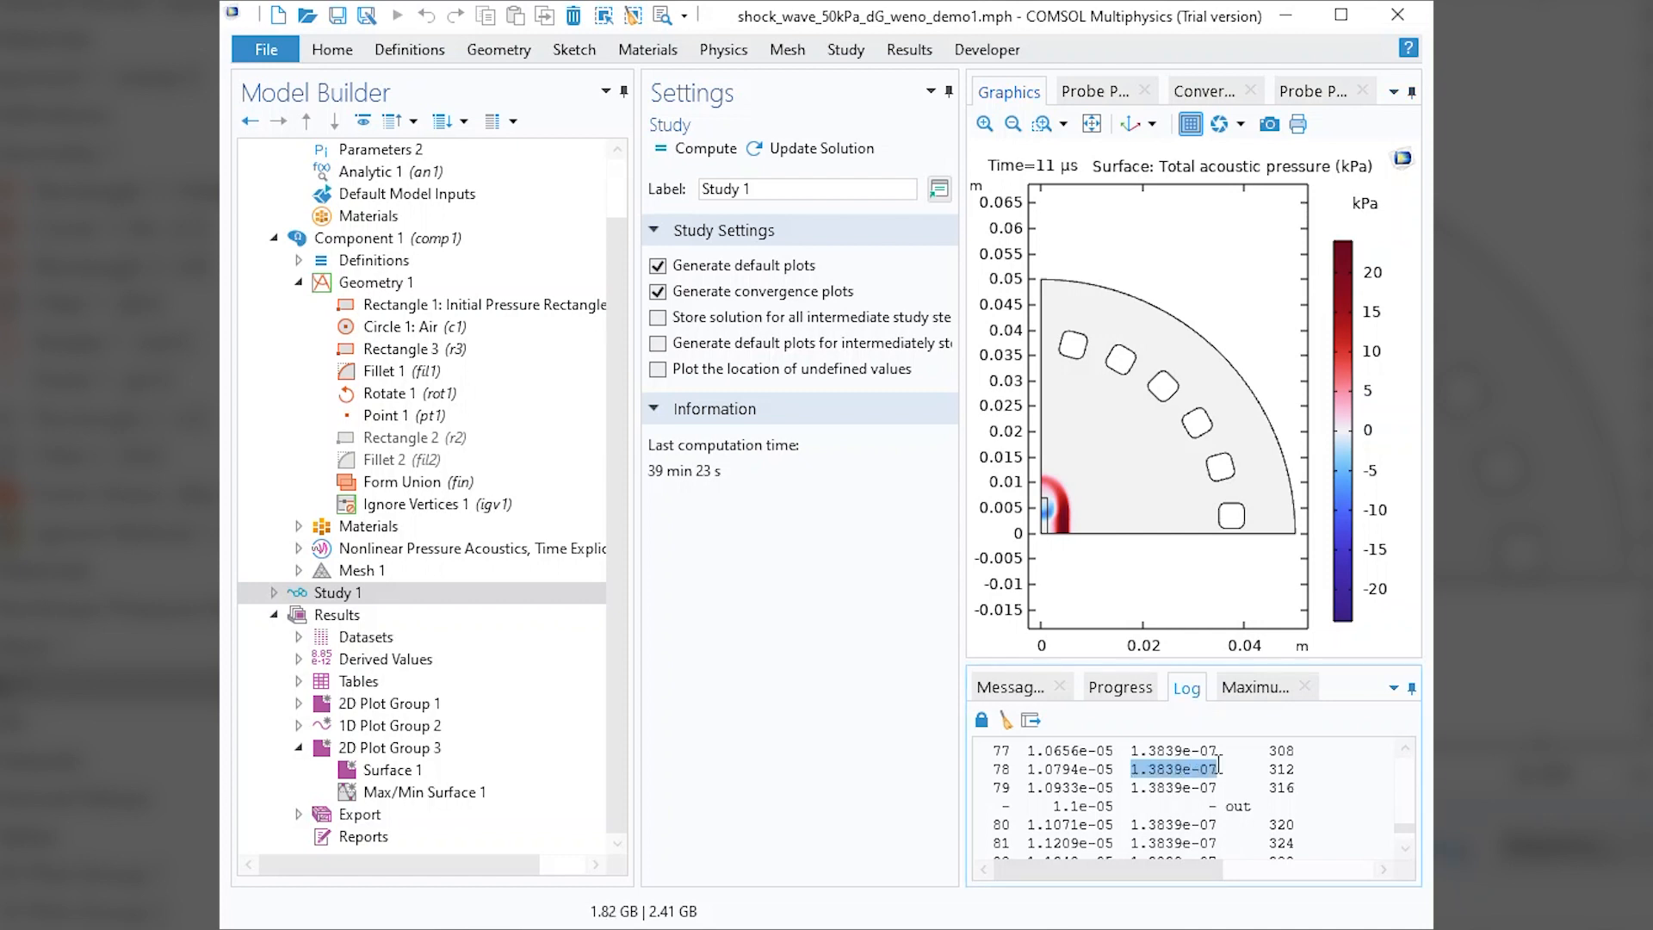
right_click(1217, 766)
left_click(1253, 777)
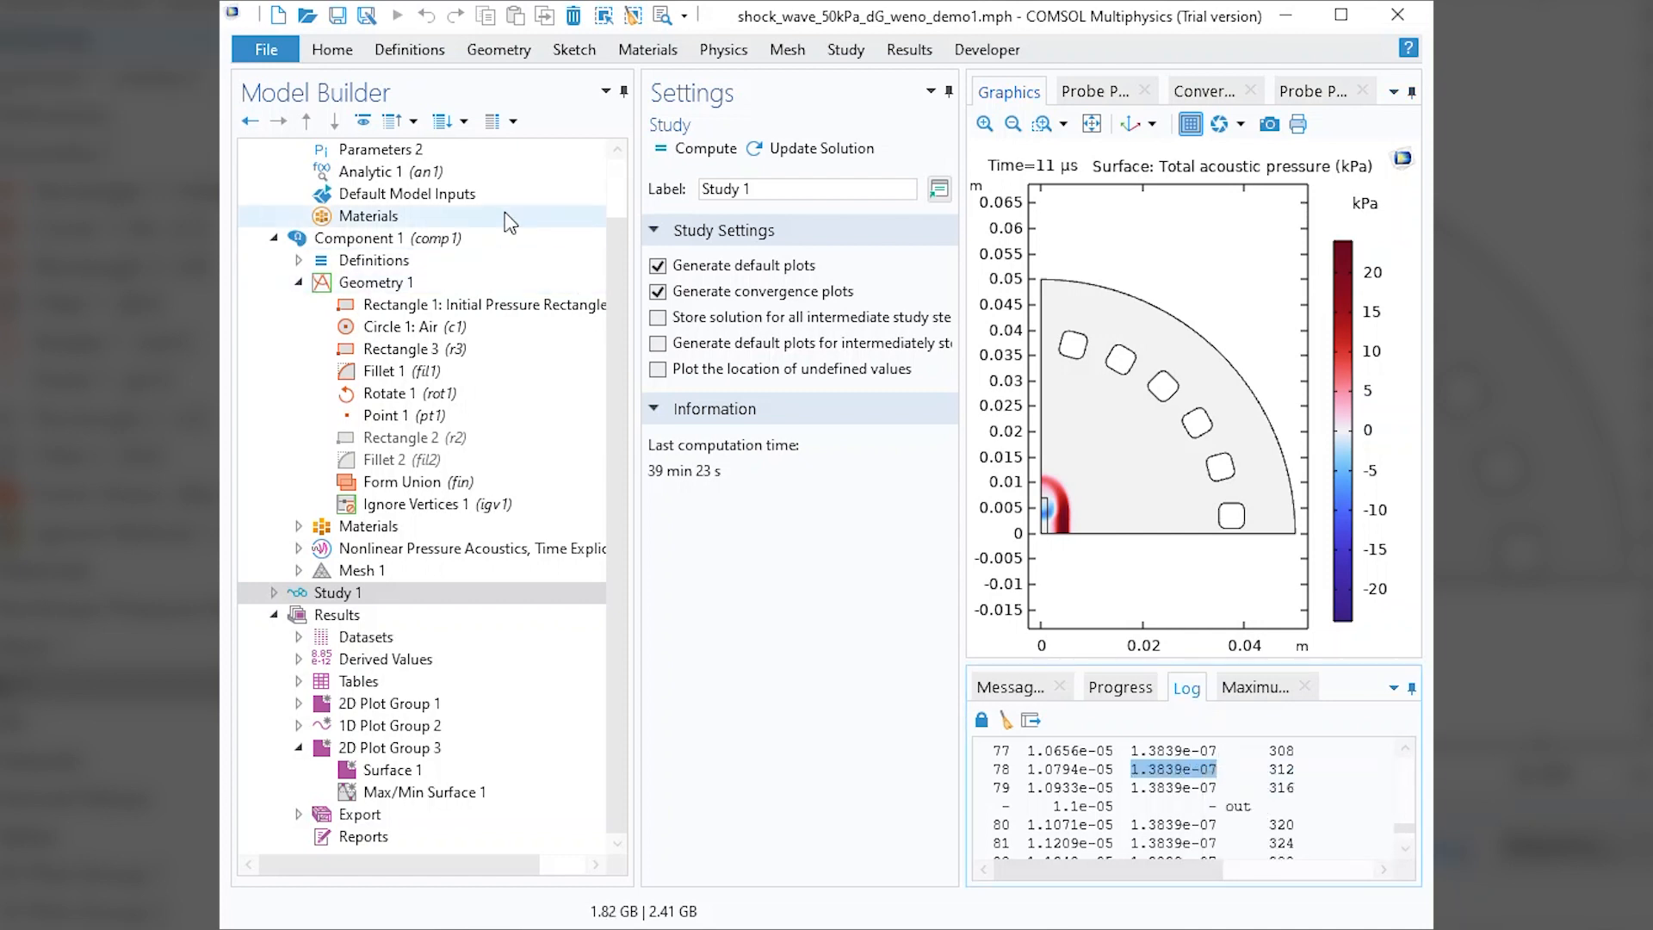
Add a parameter step2 to Parameters 1 with the copied step size 1.3839e-07 as its expression.
scroll(500, 215, "up", 2)
left_click(403, 195)
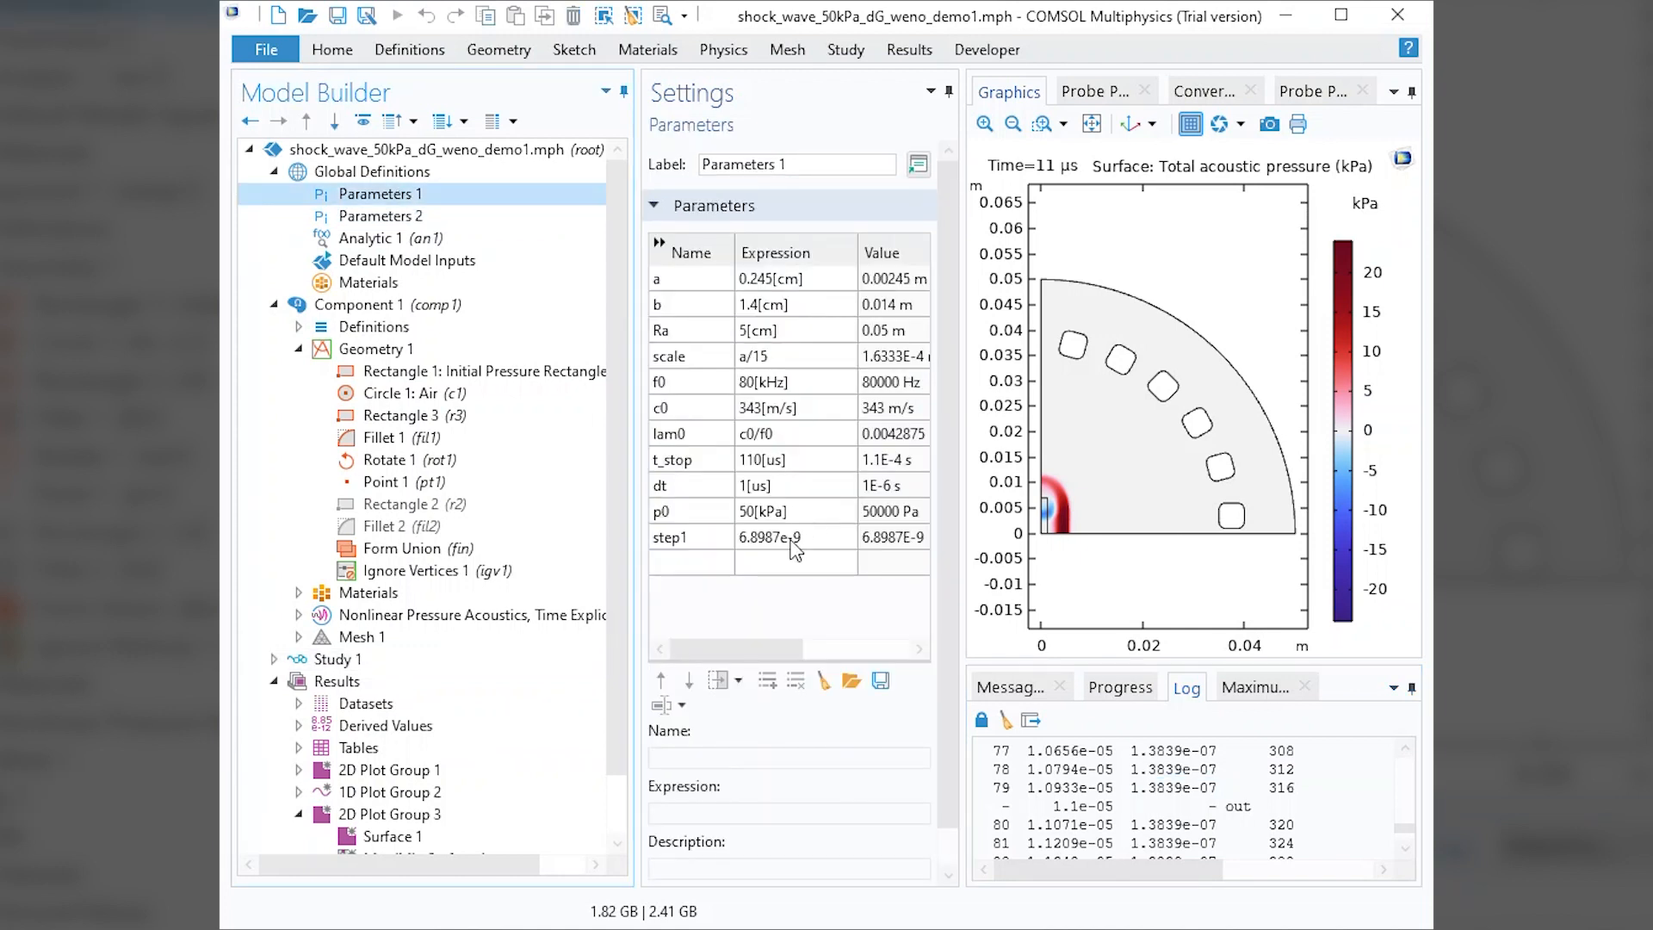
left_click(694, 563)
type("s")
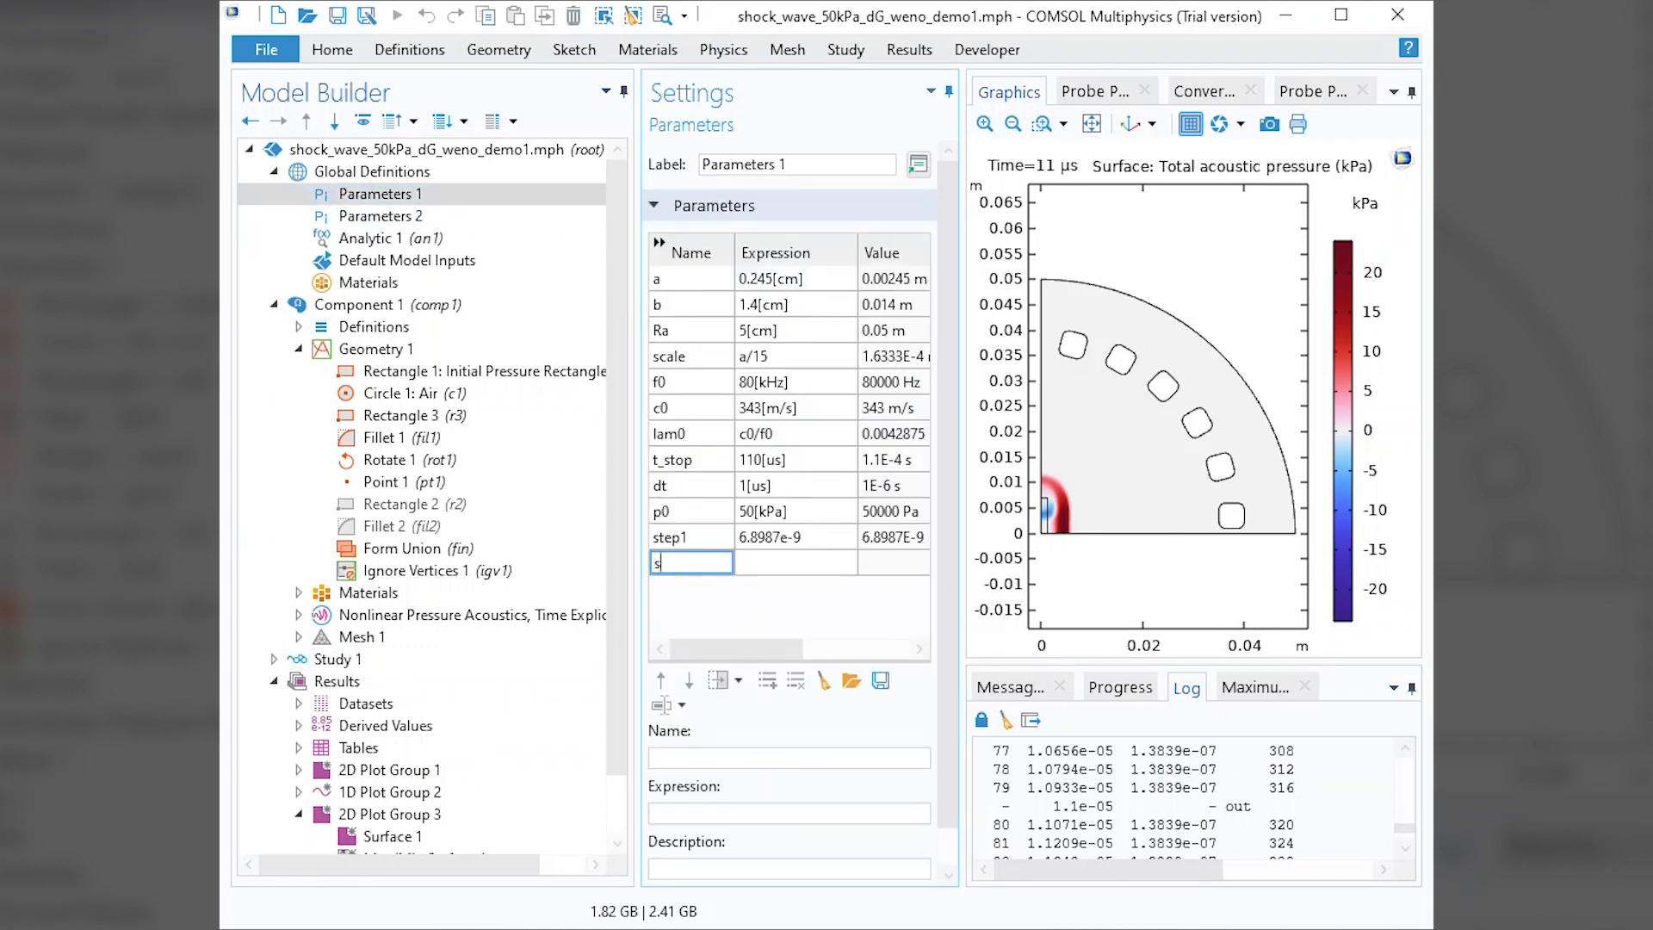
type("tep2")
left_click(761, 565)
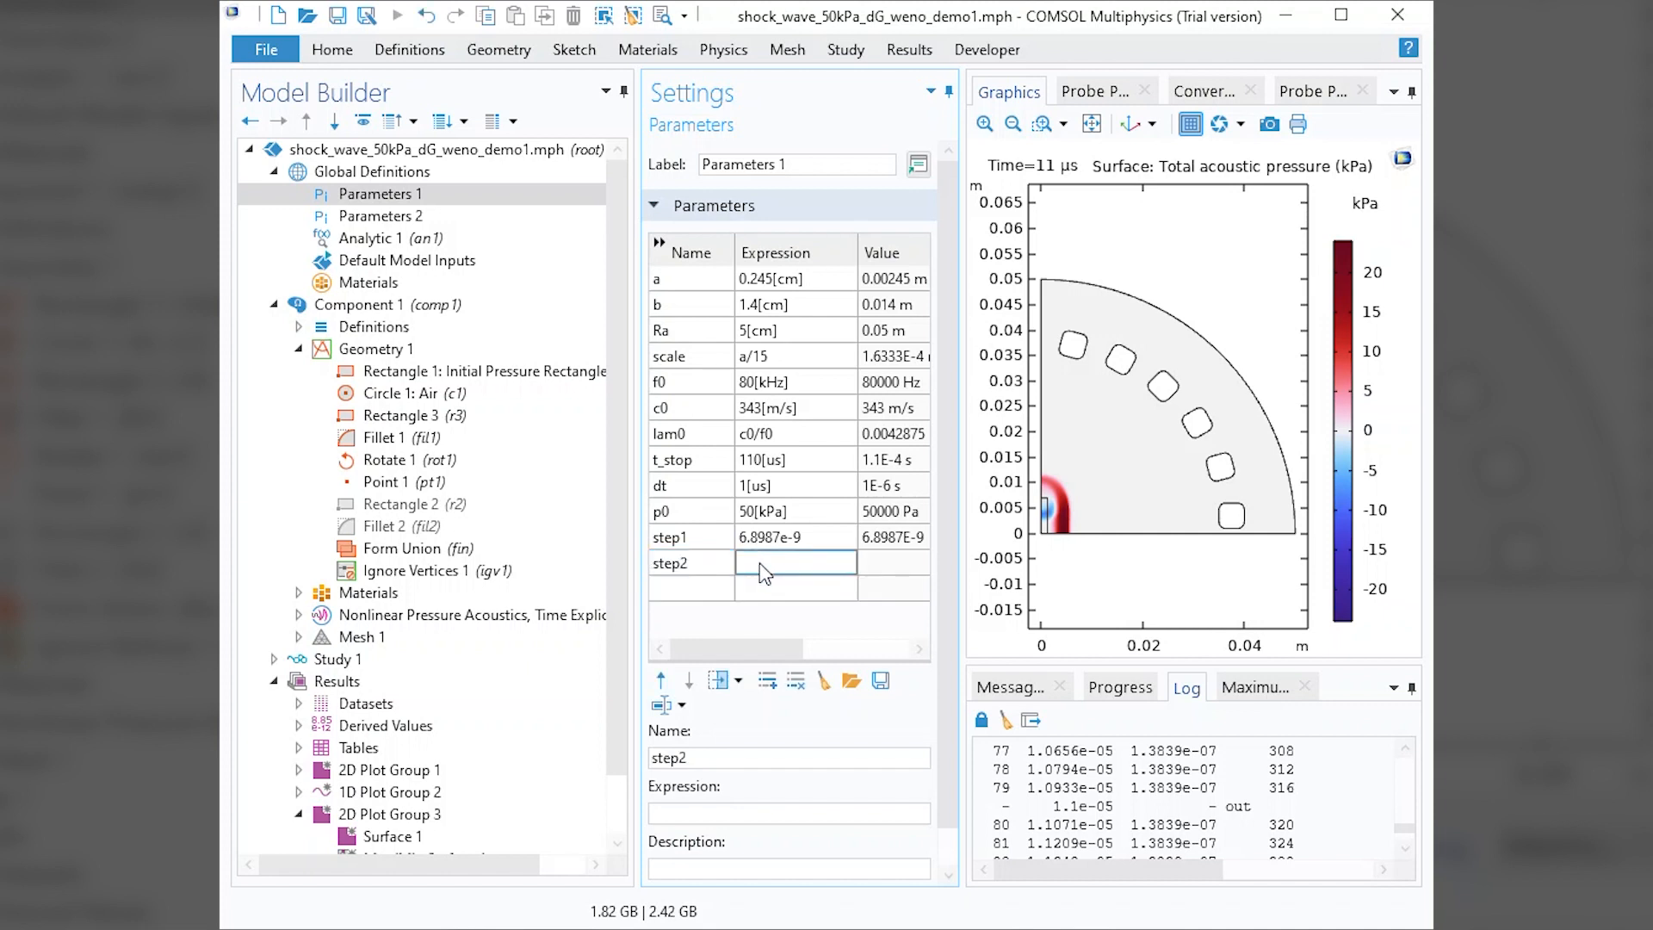
left_click(764, 568)
key("ctrl+v")
key("Return")
Add a parameter ratio to Parameters 1 with the expression step2/step1.
left_click(682, 592)
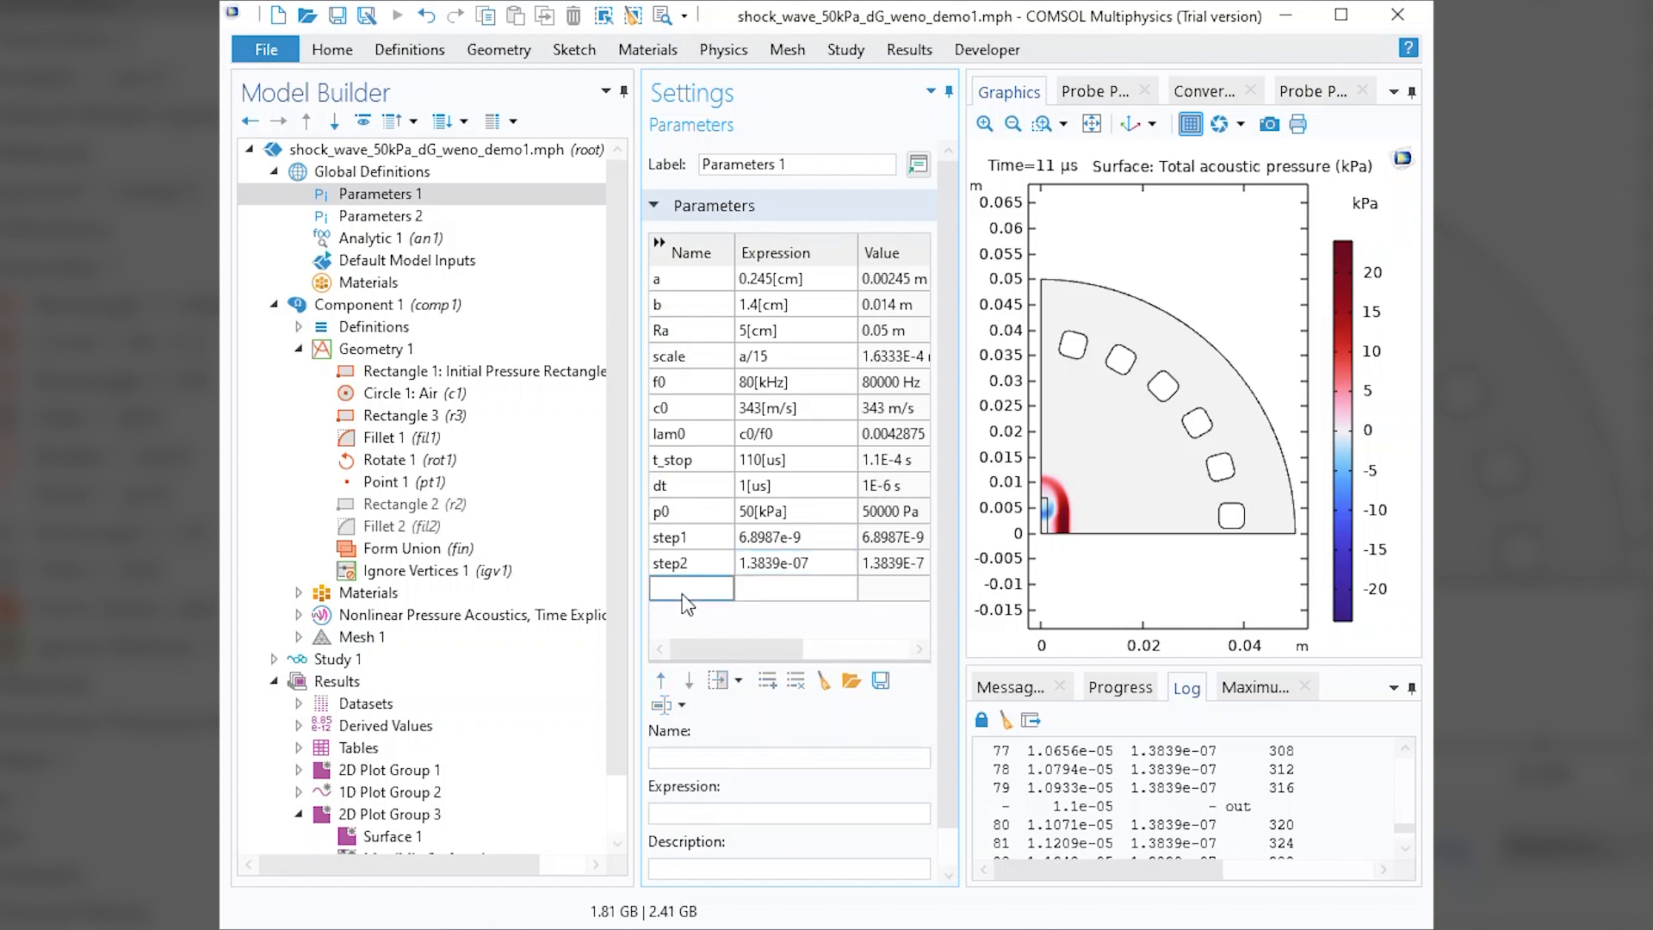
type("ratio")
left_click(770, 593)
type("ste")
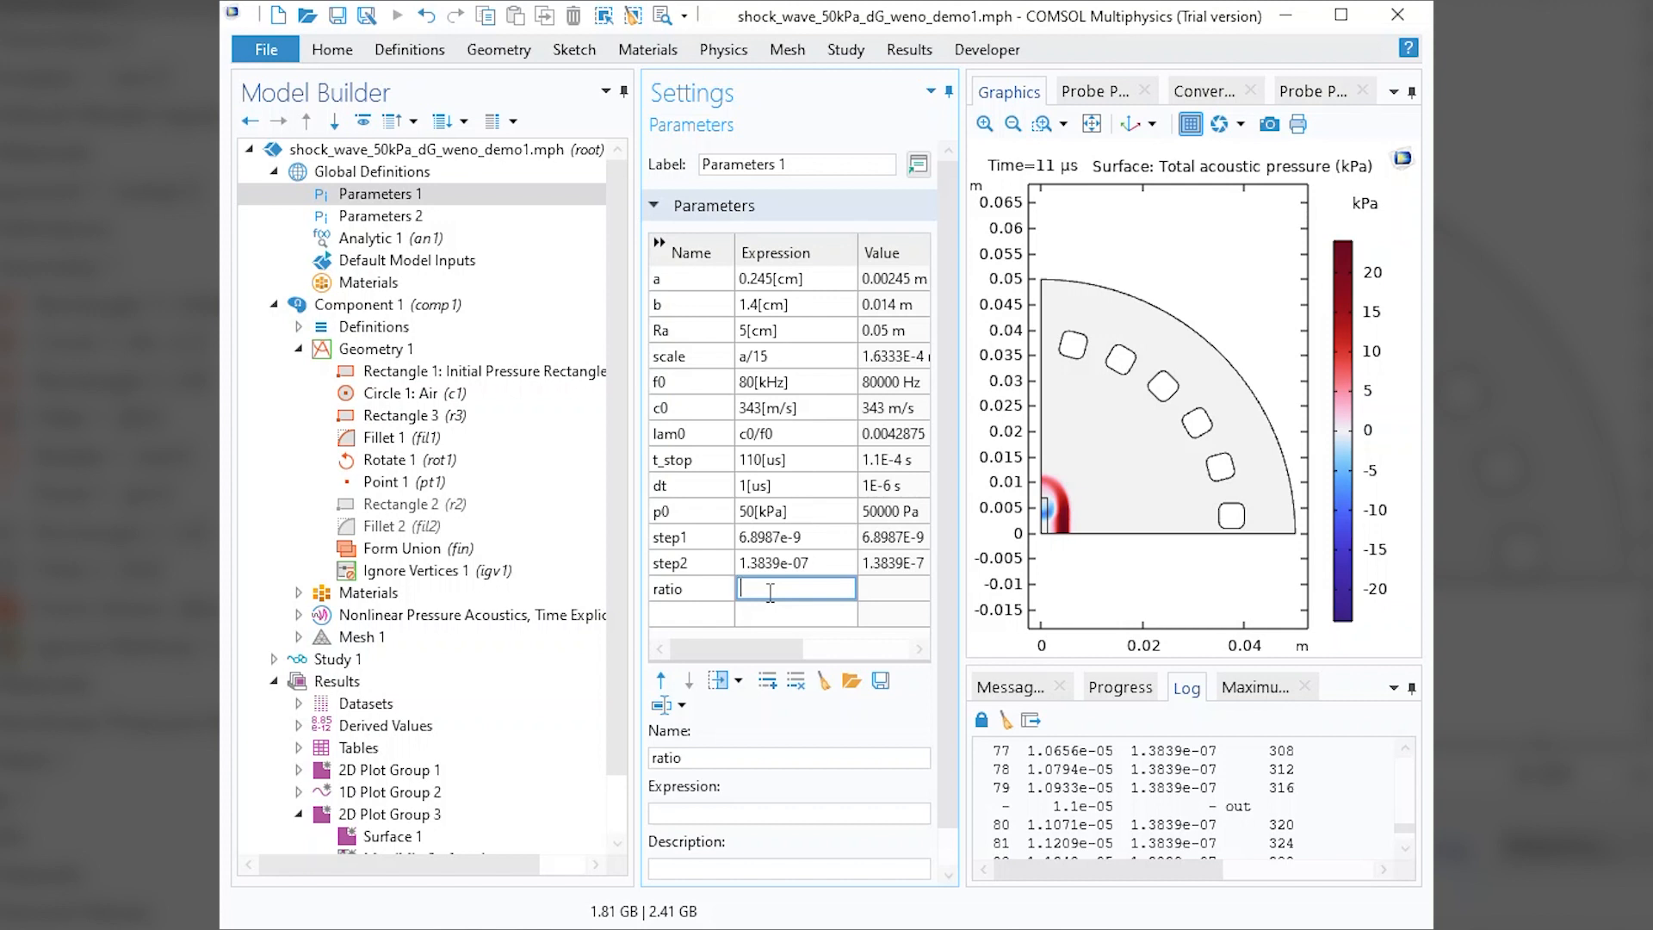
type("2/step1")
left_click(845, 614)
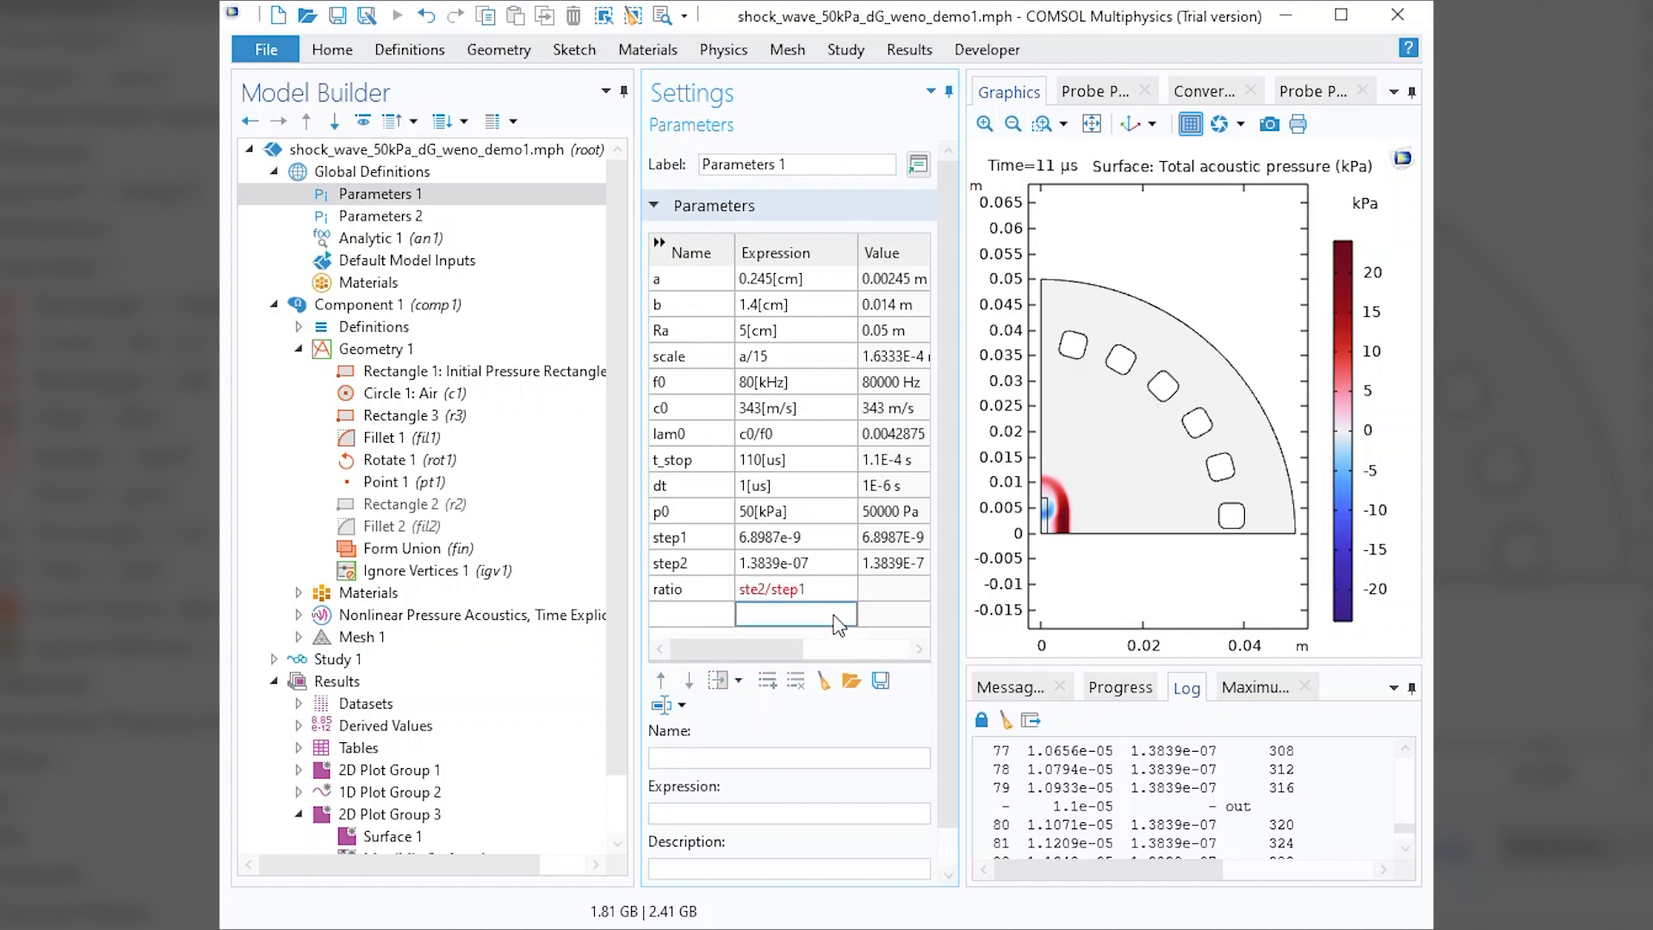
left_click(824, 594)
left_click(762, 589)
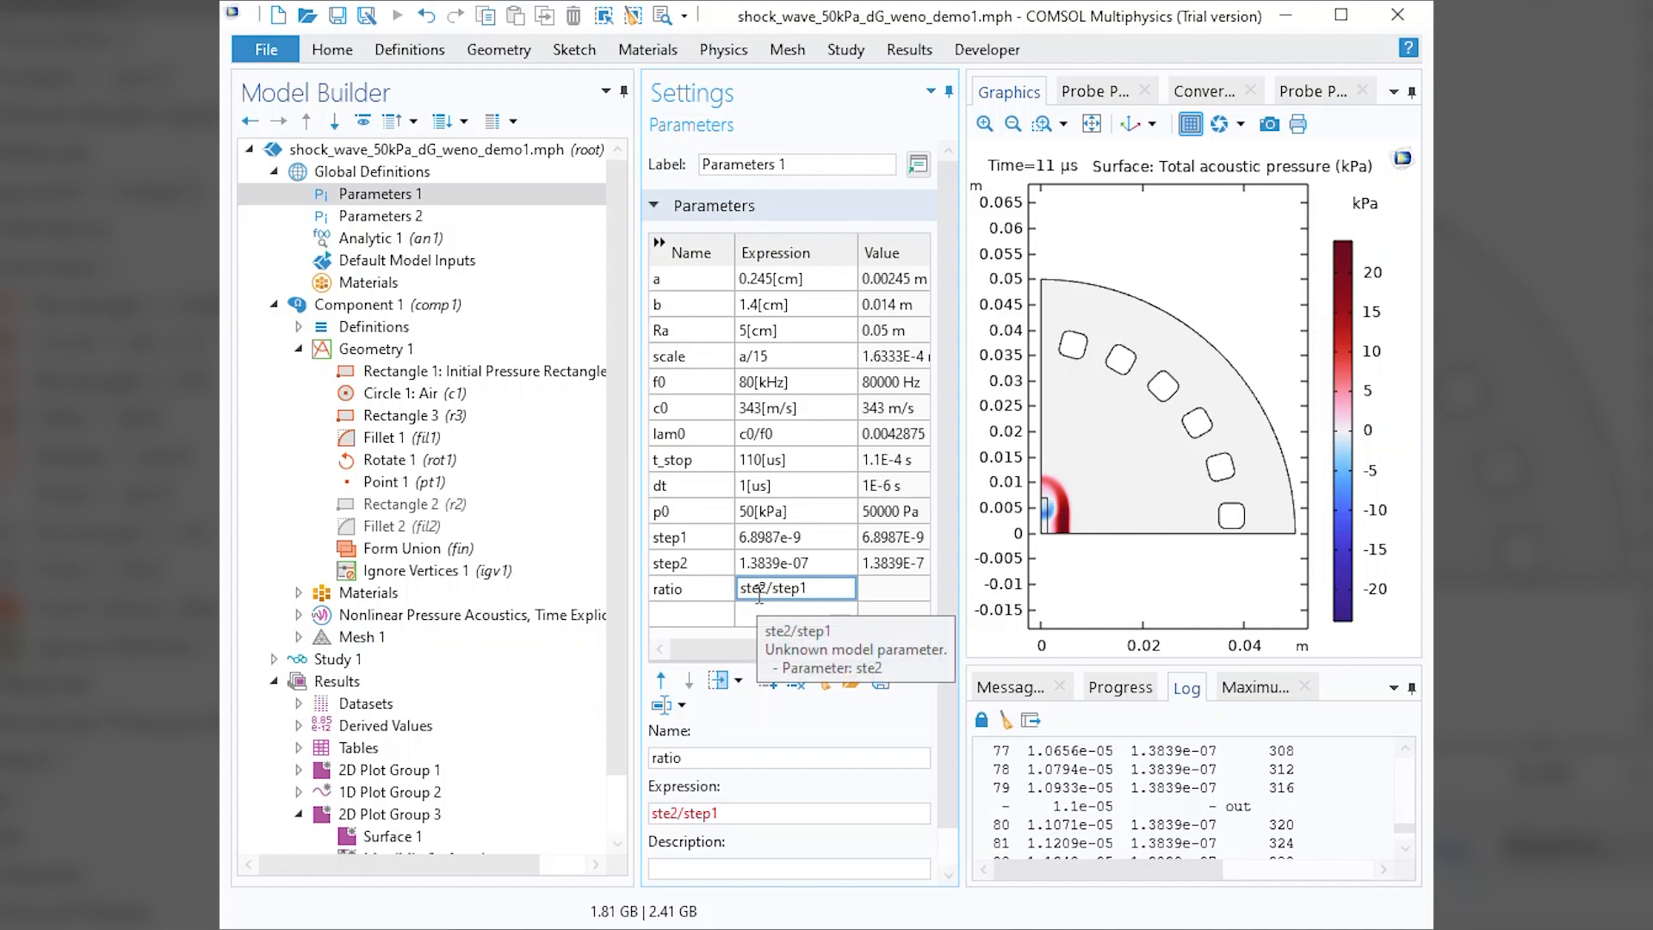
type("p")
left_click(848, 616)
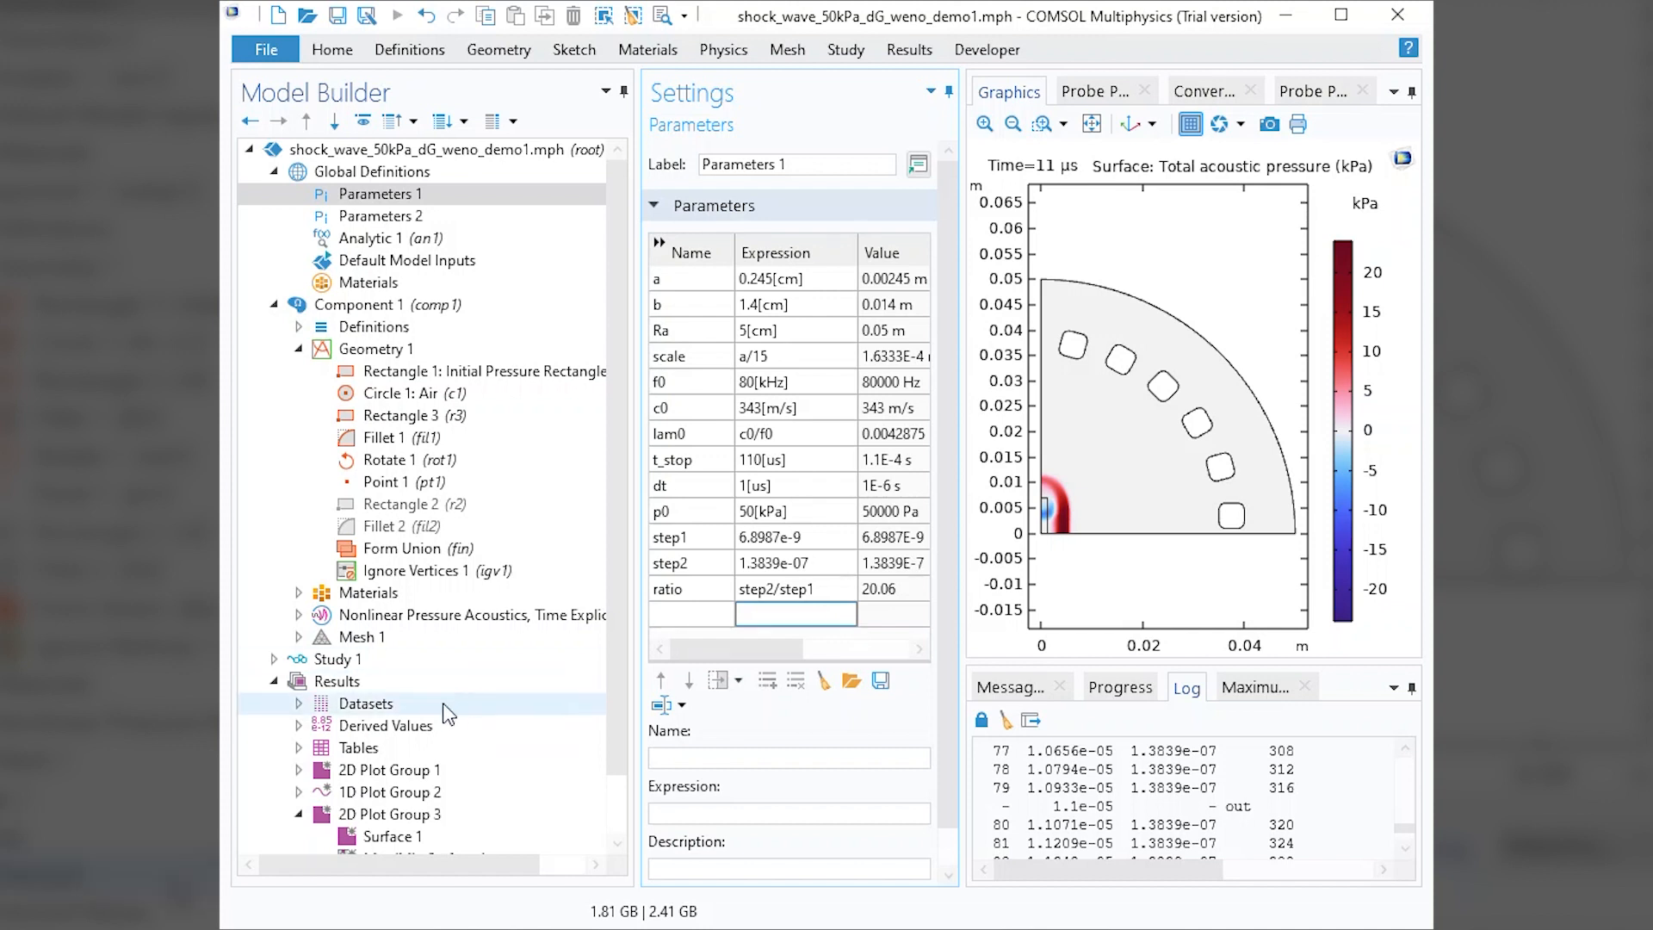
Check the last computation time of Study 1.
left_click(446, 660)
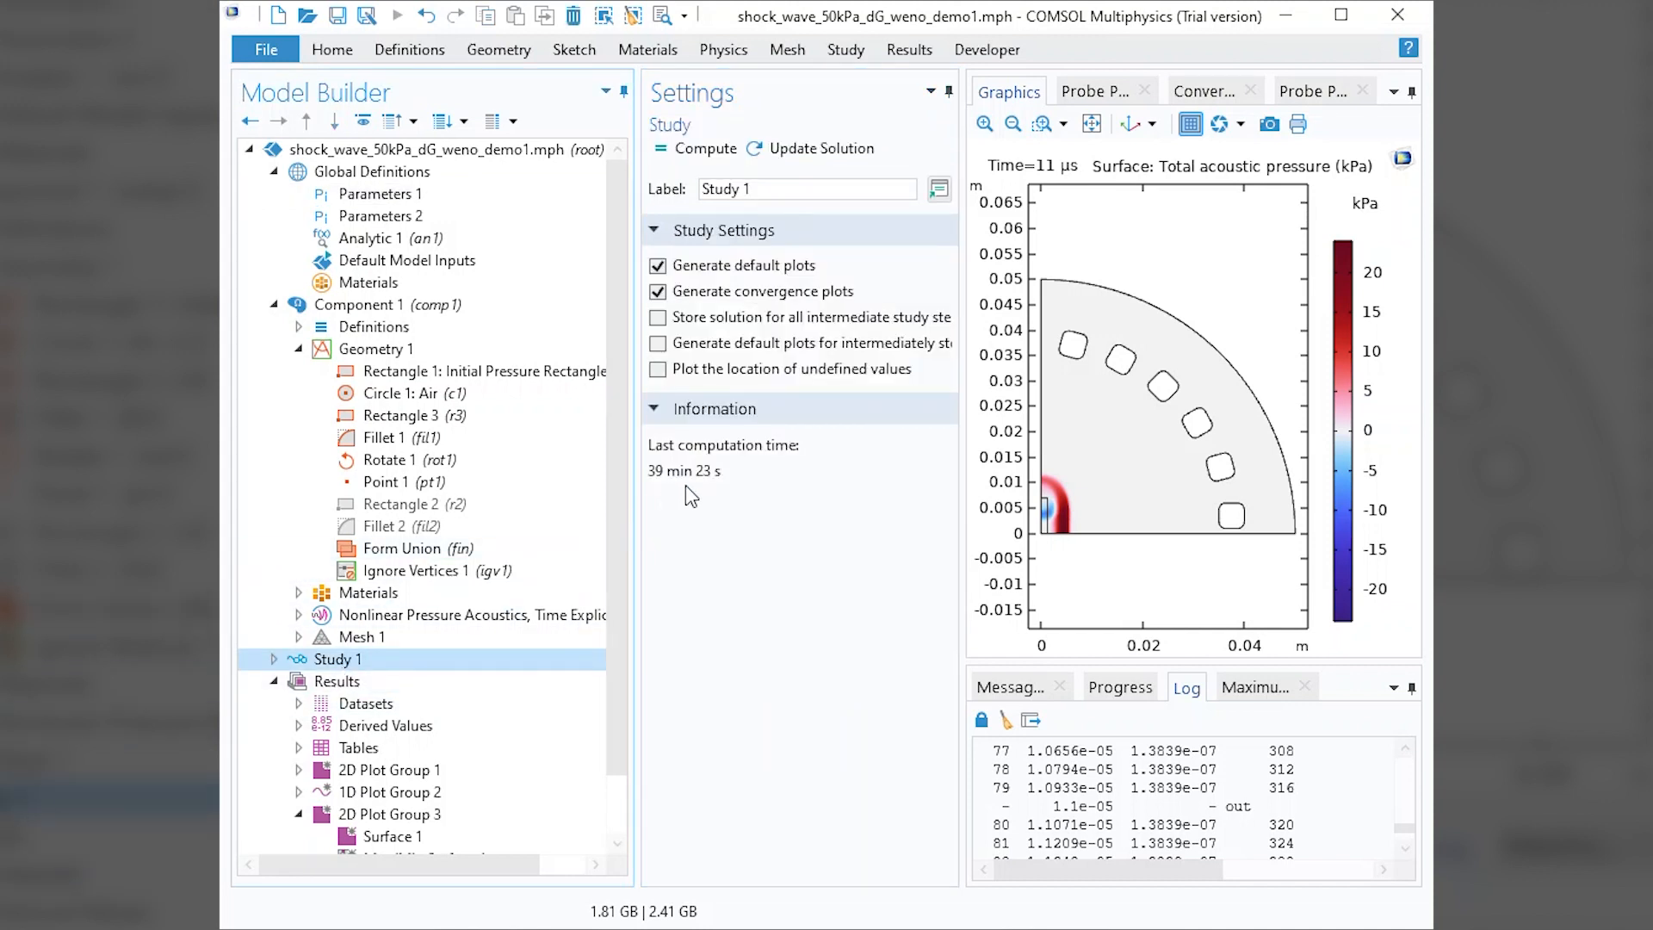